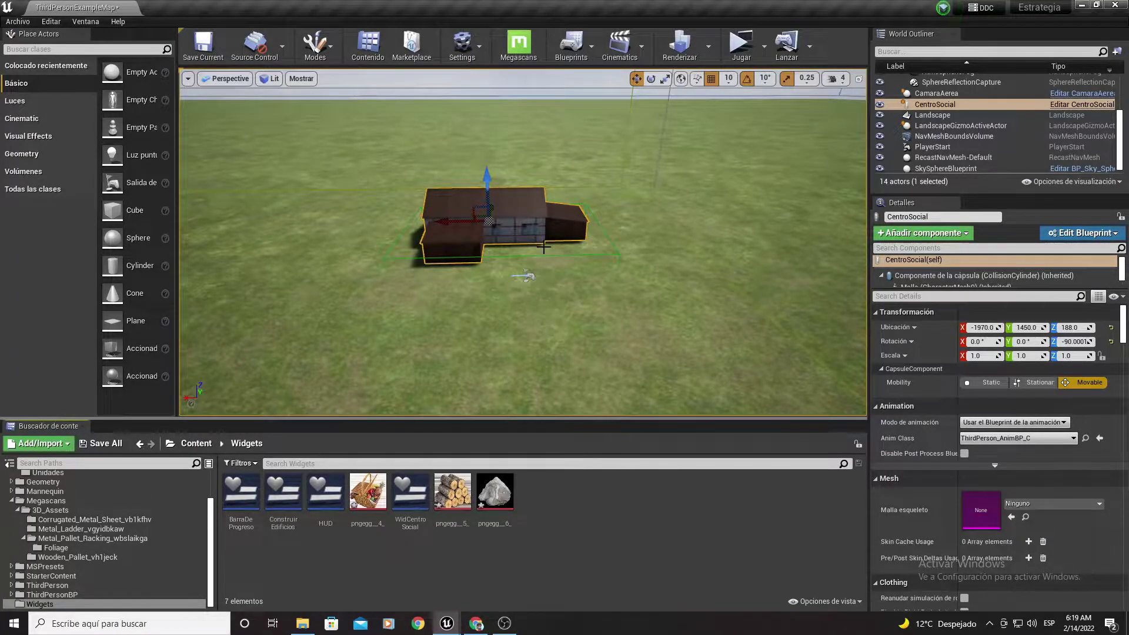
- Frame the CentroSocial house and save all modified assets and the ThirdPersonExampleMap level
mouse_move(544, 247)
right_down()
mouse_move(523, 242)
mouse_move(517, 252)
right_up()
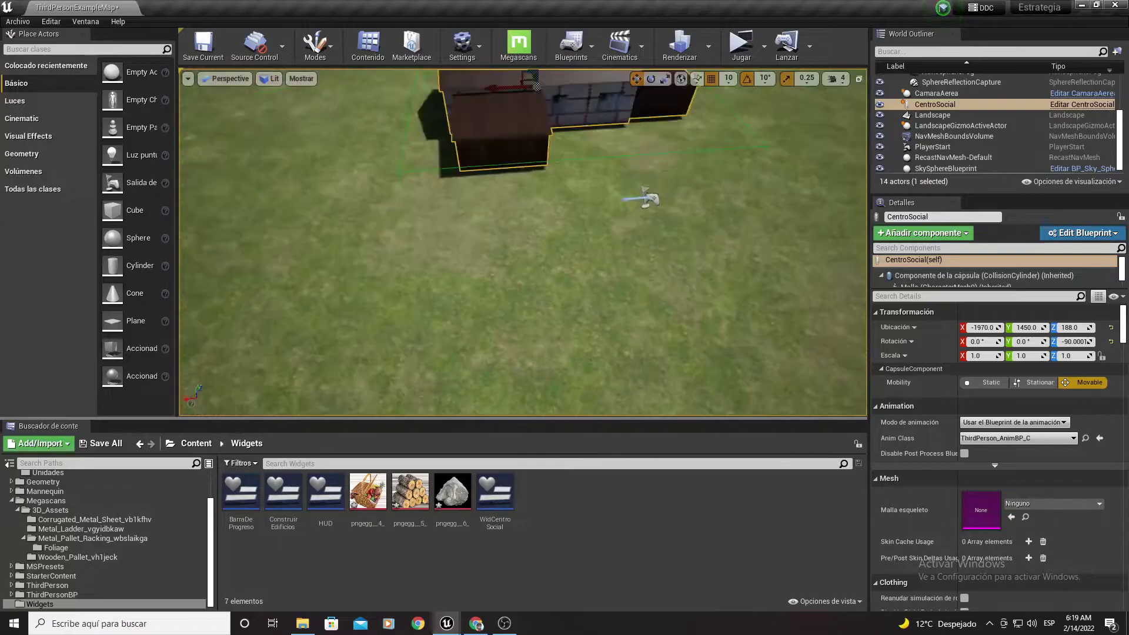
key(f)
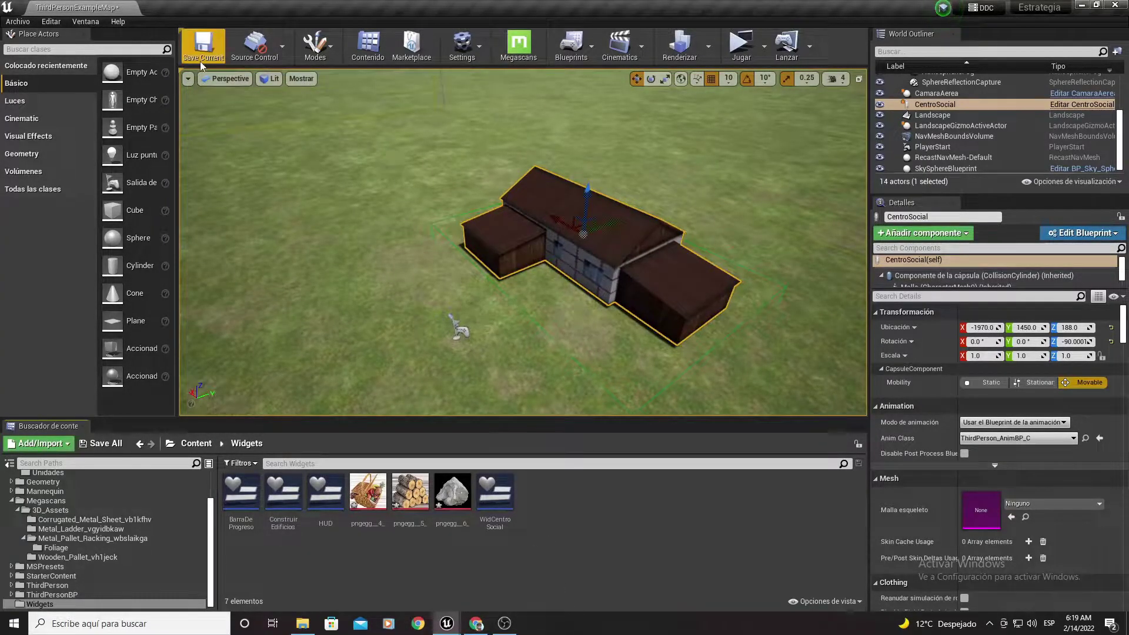
click(100, 443)
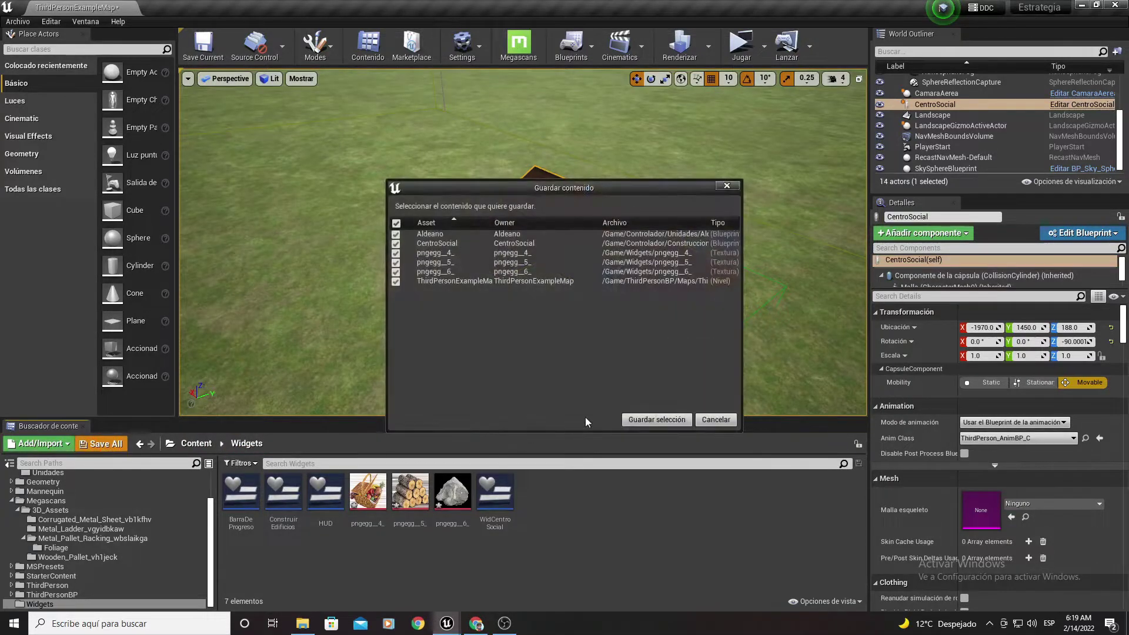
click(651, 423)
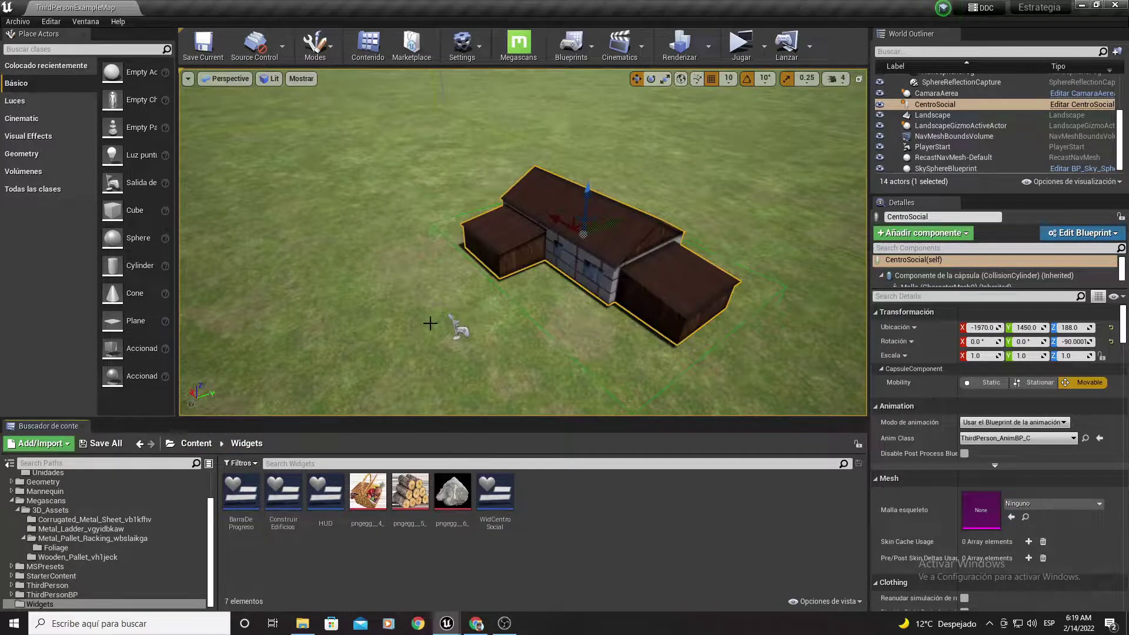
click(740, 45)
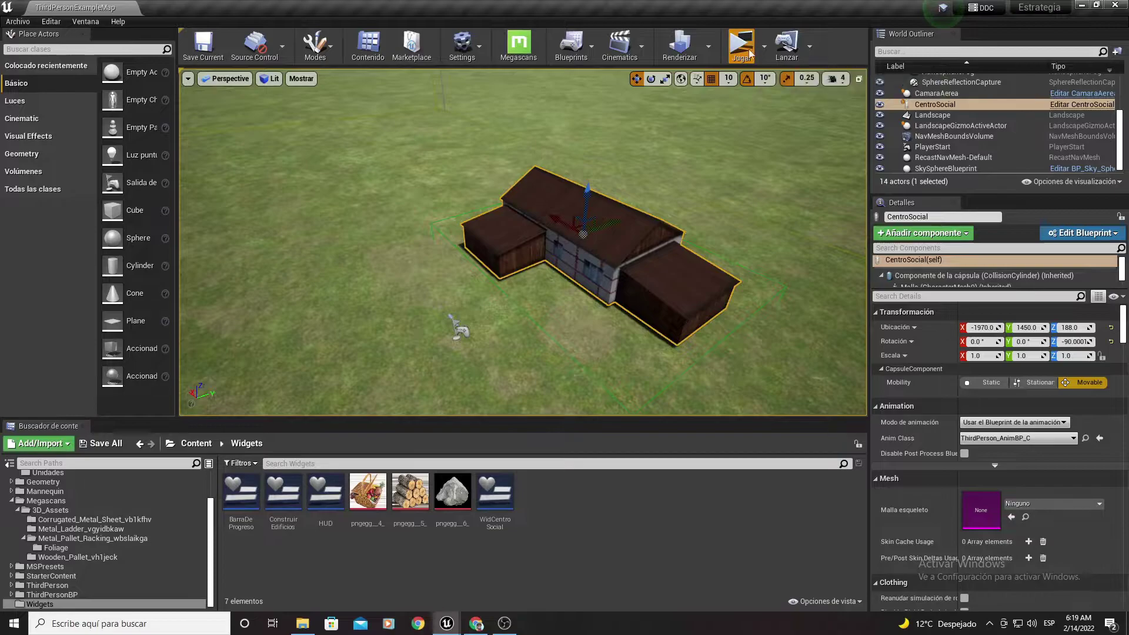
click(406, 201)
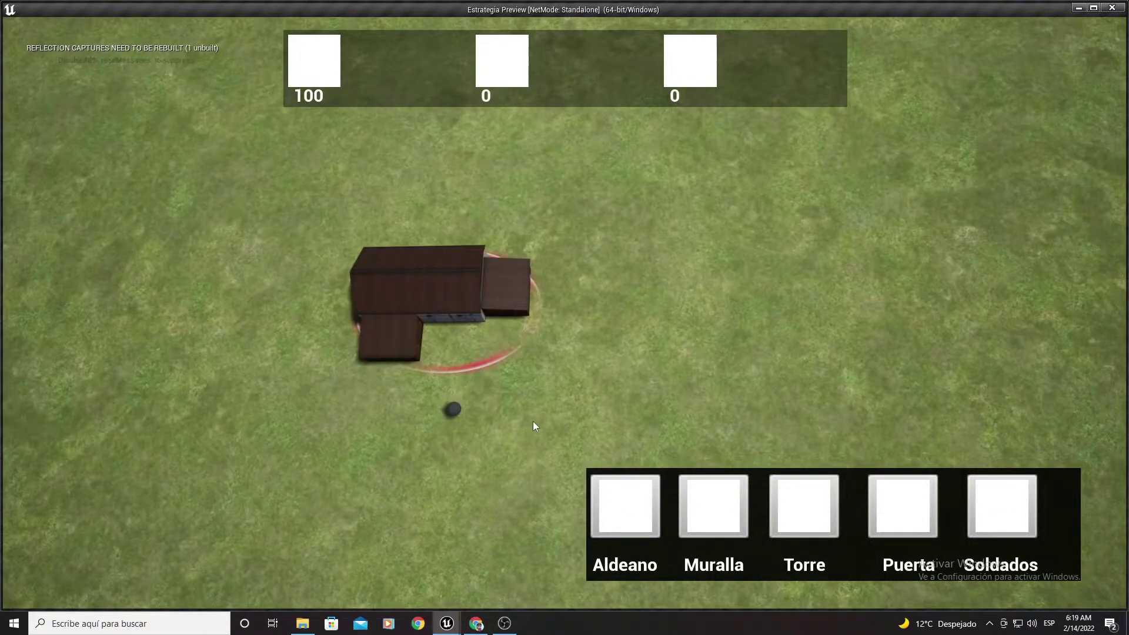
key(Escape)
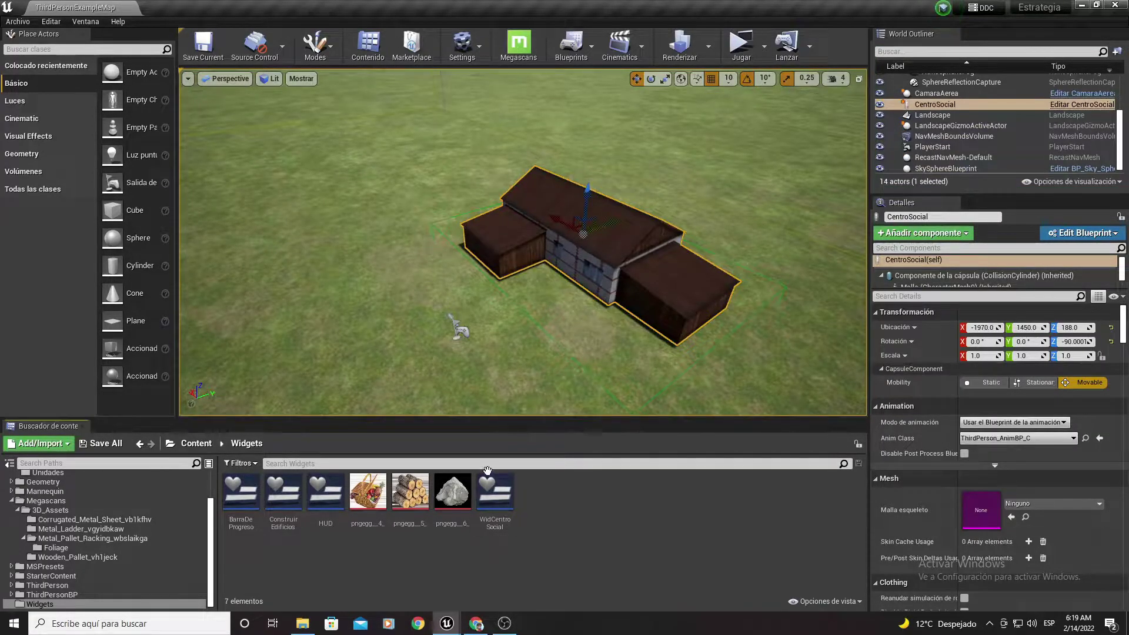
- Open the CentroSocial Blueprint from Content > Controlador > Construcciones
click(196, 443)
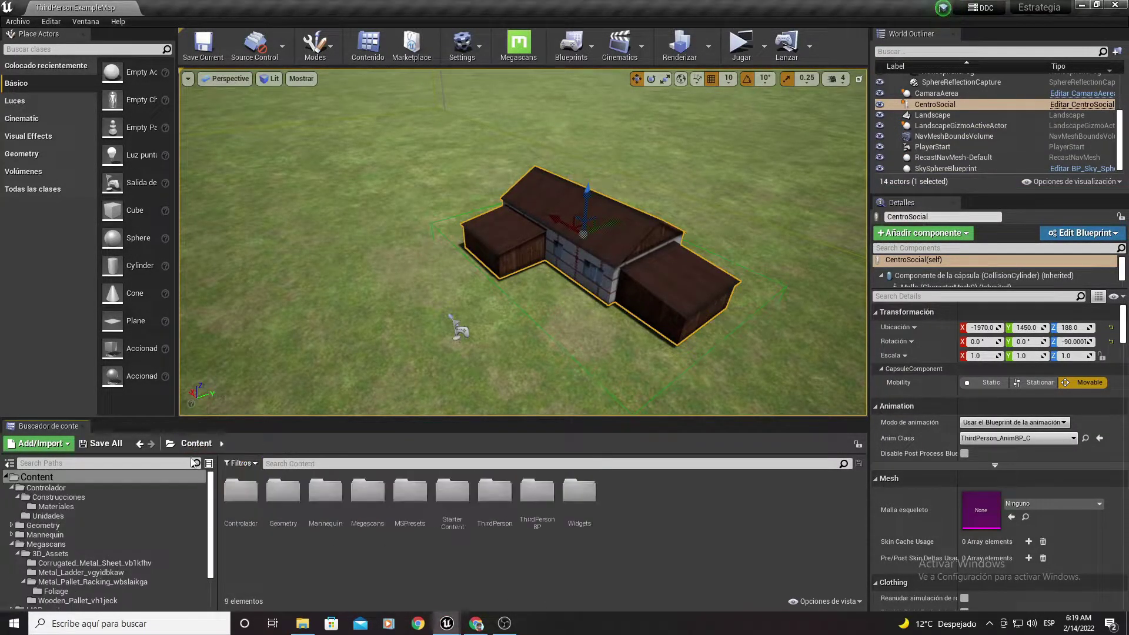
click(237, 500)
double_click(236, 500)
double_click(240, 494)
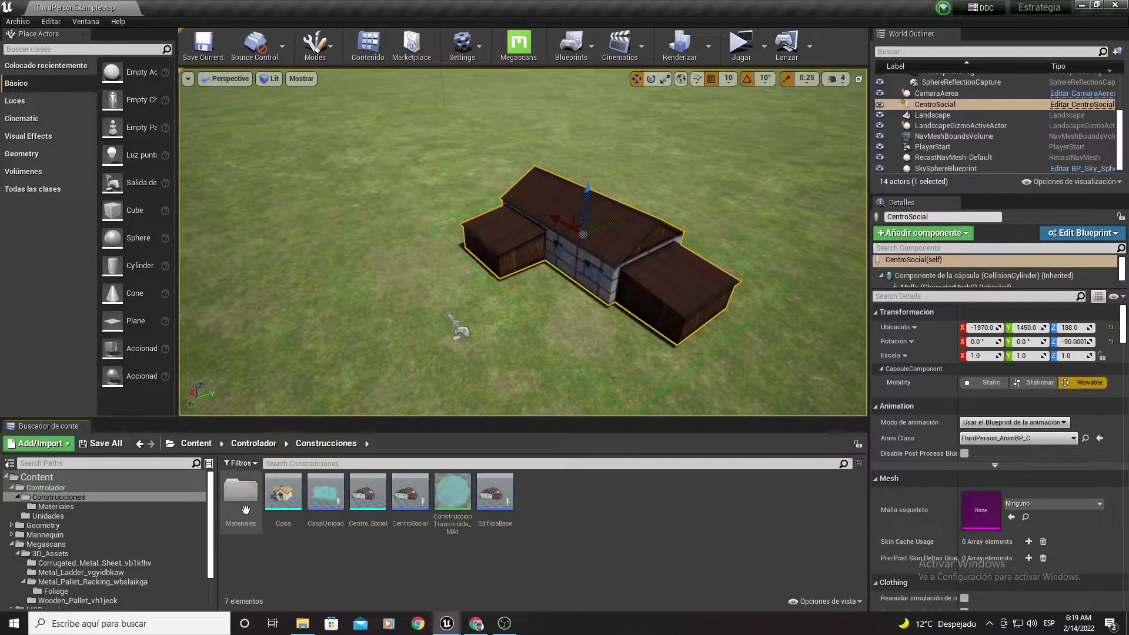
double_click(412, 500)
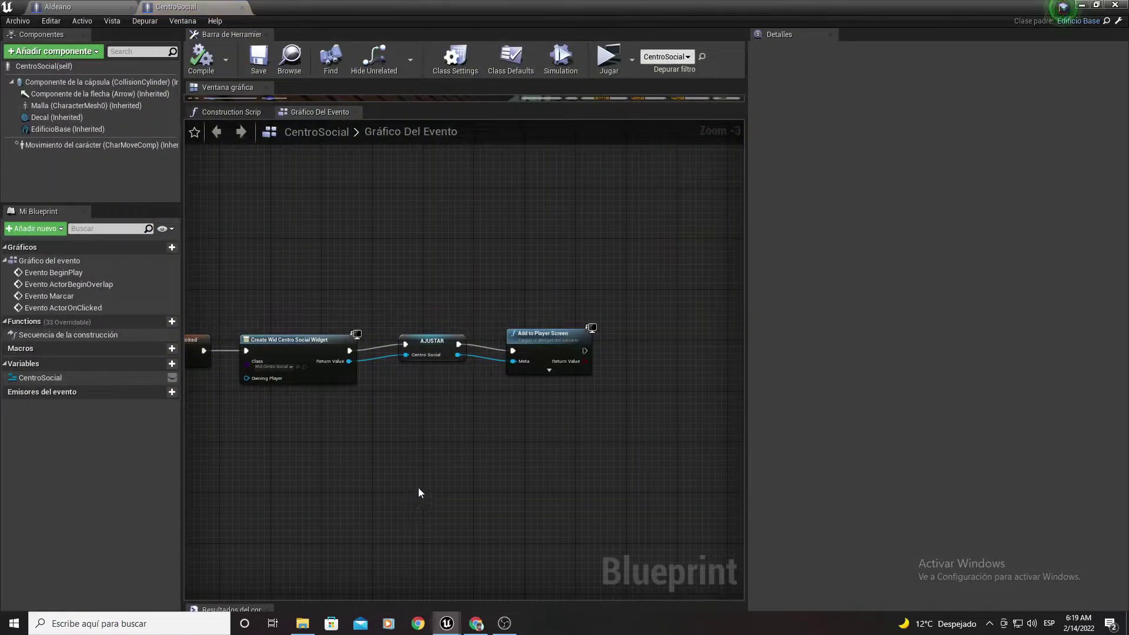
- Move the Create Widget, AJUSTAR and Add to Player Screen nodes up and right
right_drag(397, 440, 404, 429)
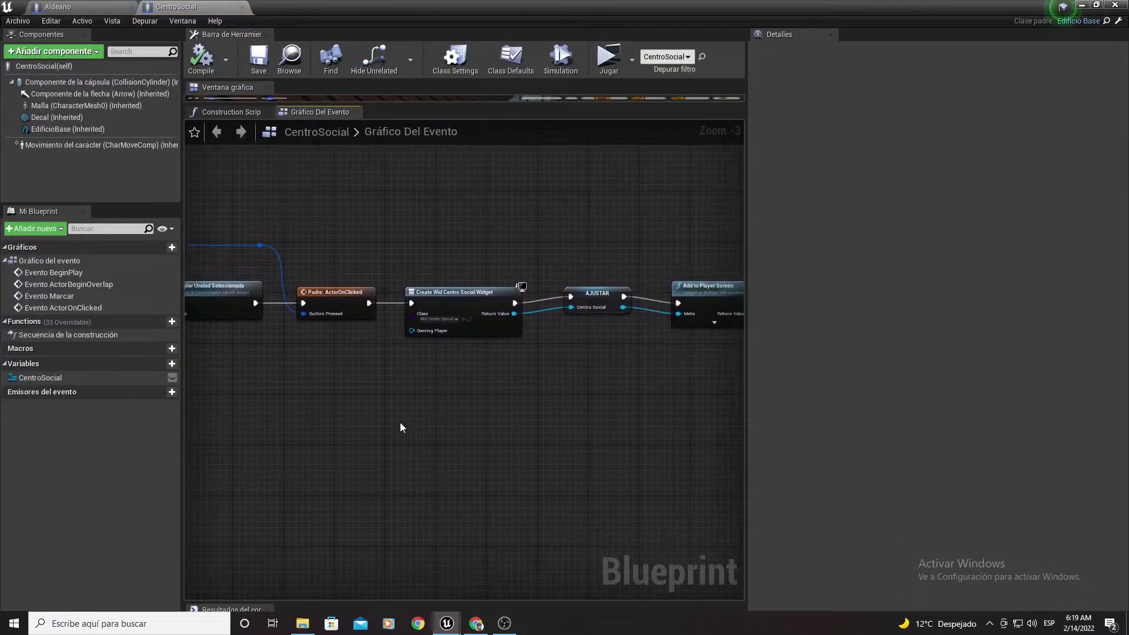
right_drag(460, 337, 385, 392)
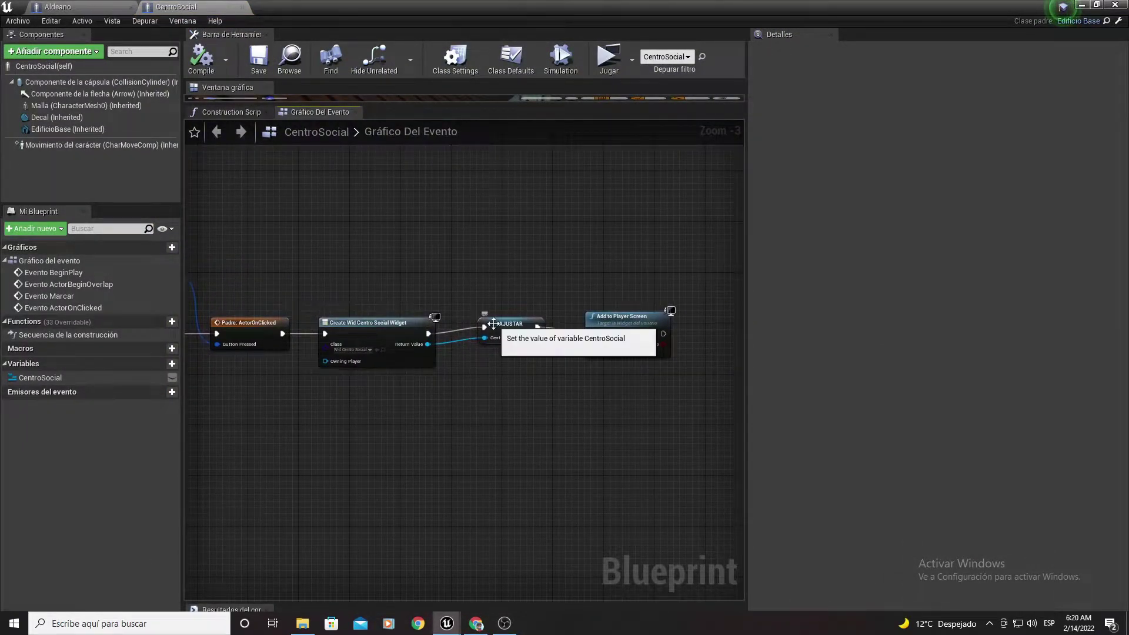
drag(509, 329, 513, 335)
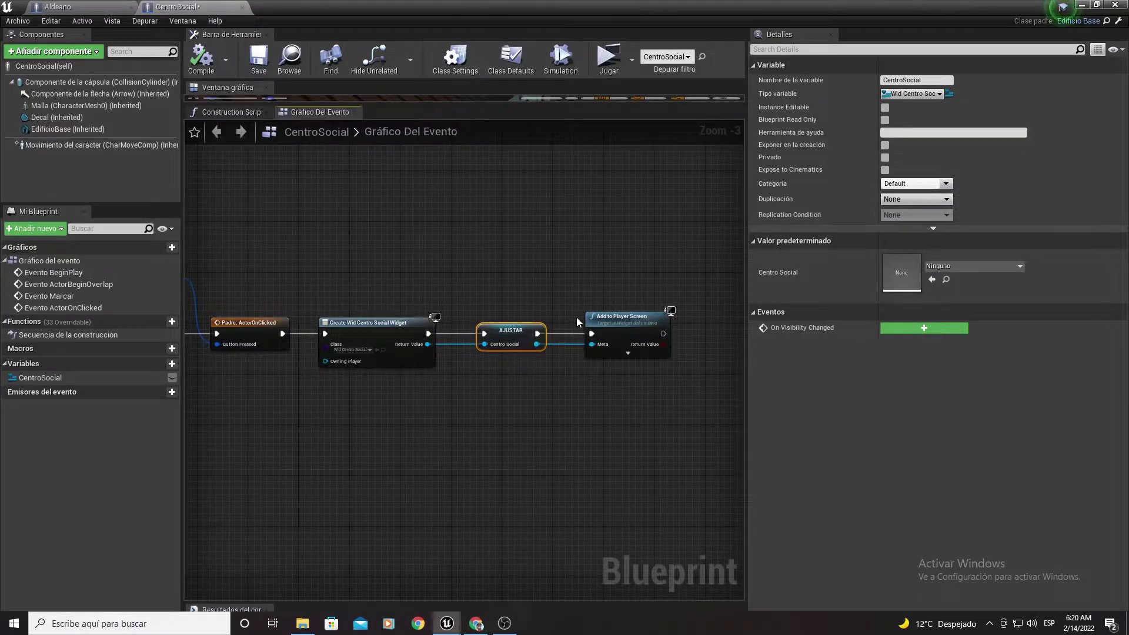
ctrl+click(364, 356)
ctrl+click(615, 326)
drag(616, 326, 640, 281)
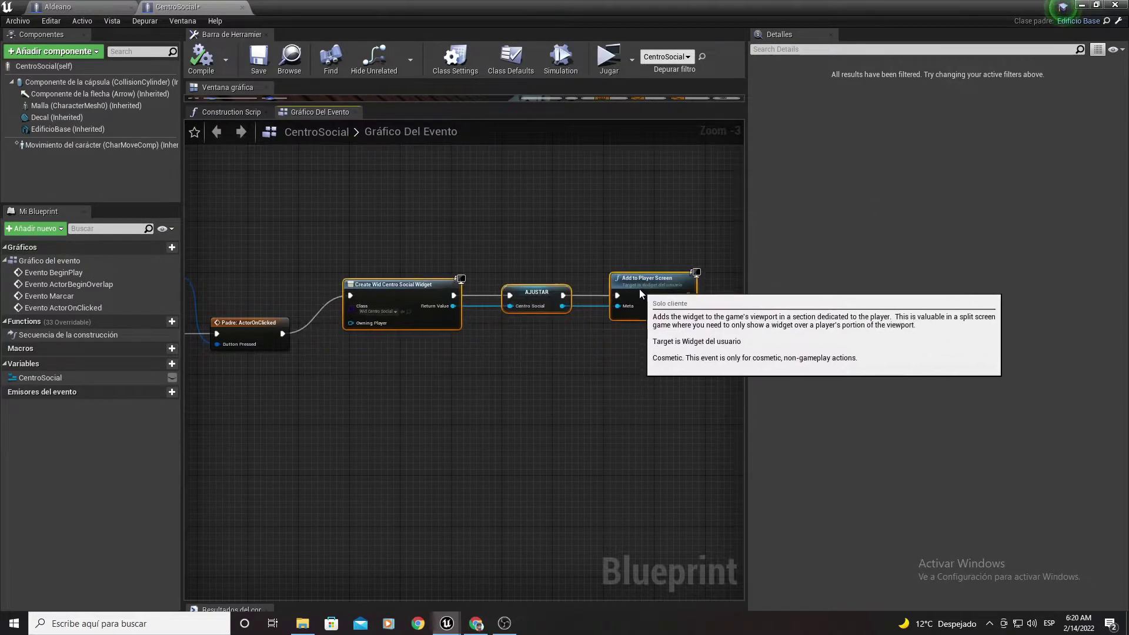
right_drag(292, 322, 465, 329)
scroll(465, 330, up, 3)
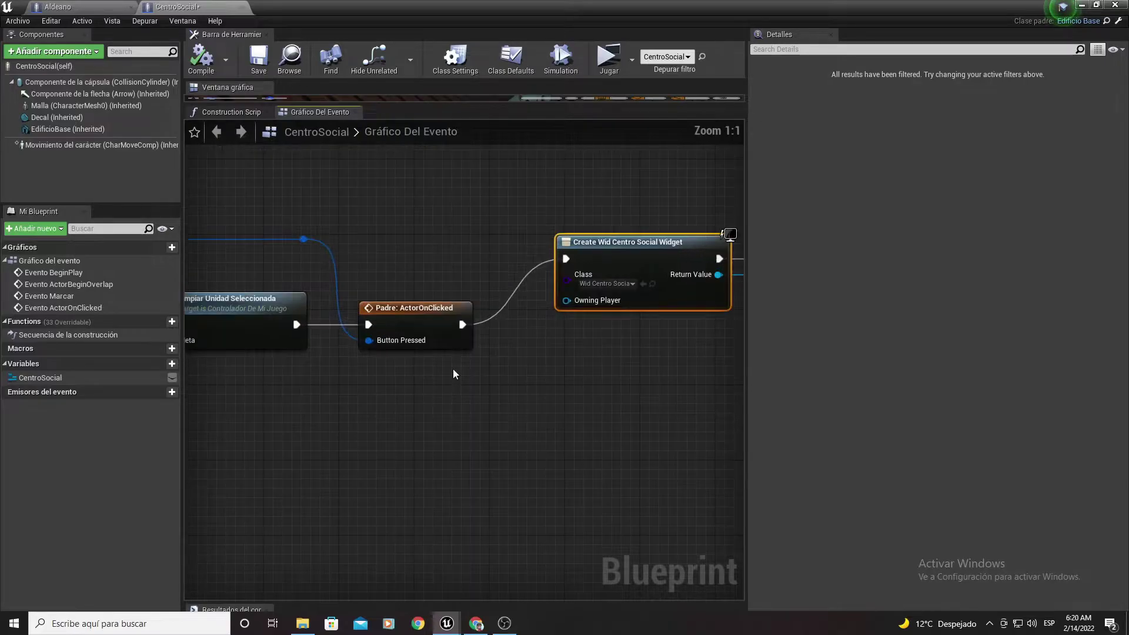
- Add a Flip Flop node after ActorOnClicked and line it up with the event
drag(462, 325, 499, 333)
text(s)
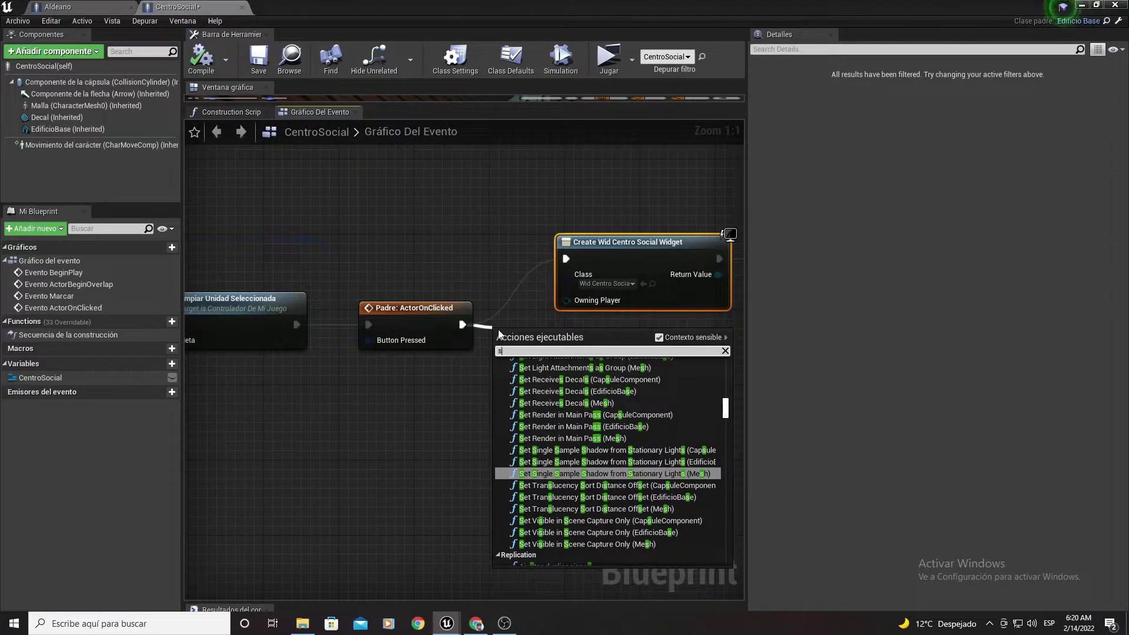
key(BackSpace)
text(flip)
key(Return)
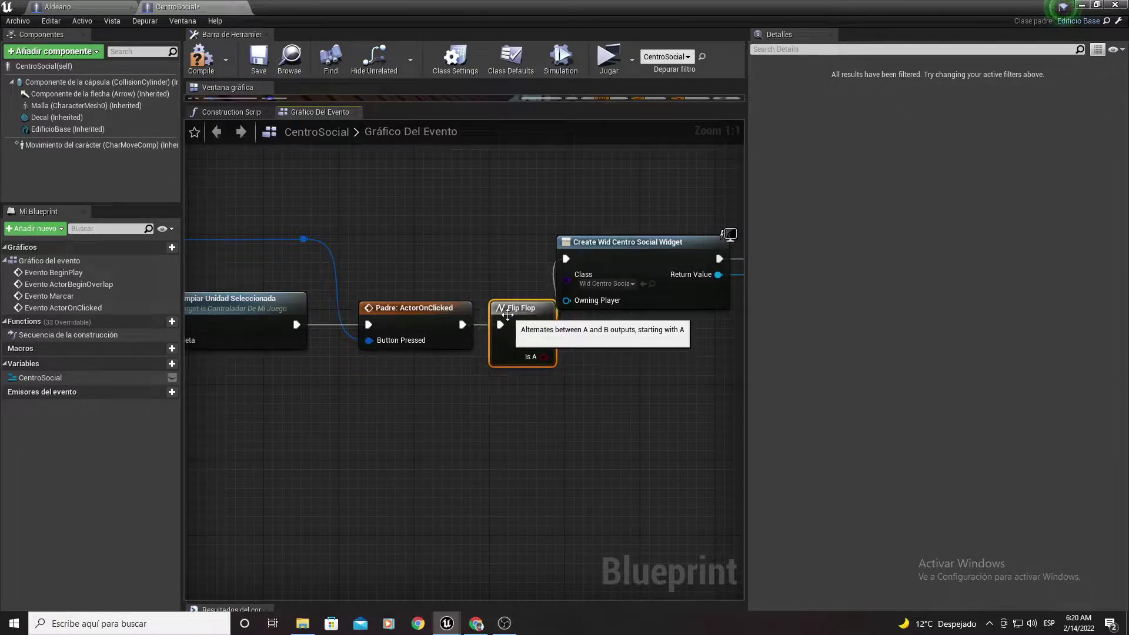
key(q)
drag(383, 215, 413, 401)
- Review the ActorOnClicked logic and select the three widget nodes together
right_drag(415, 405, 582, 386)
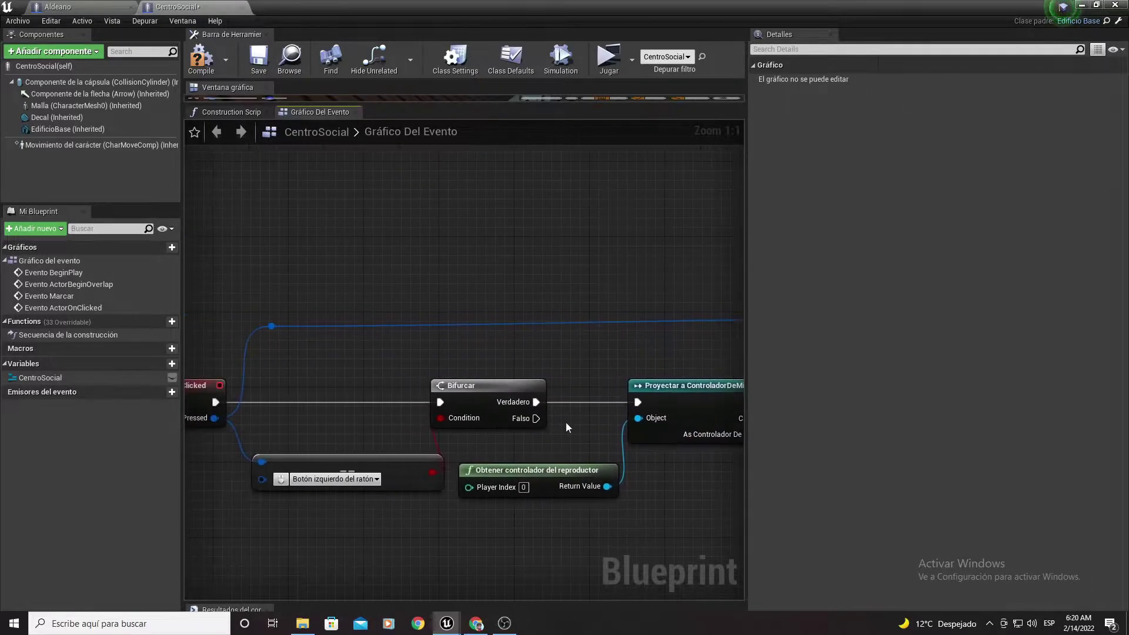
drag(351, 345, 418, 474)
right_drag(418, 474, 307, 375)
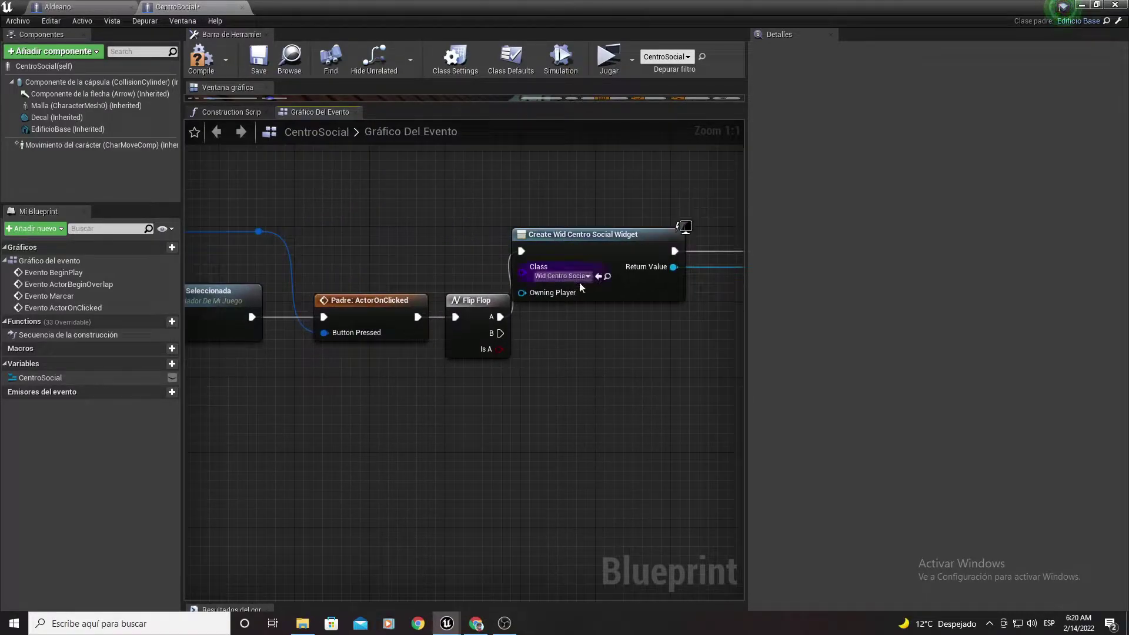
scroll(305, 369, down, 1)
drag(290, 383, 611, 306)
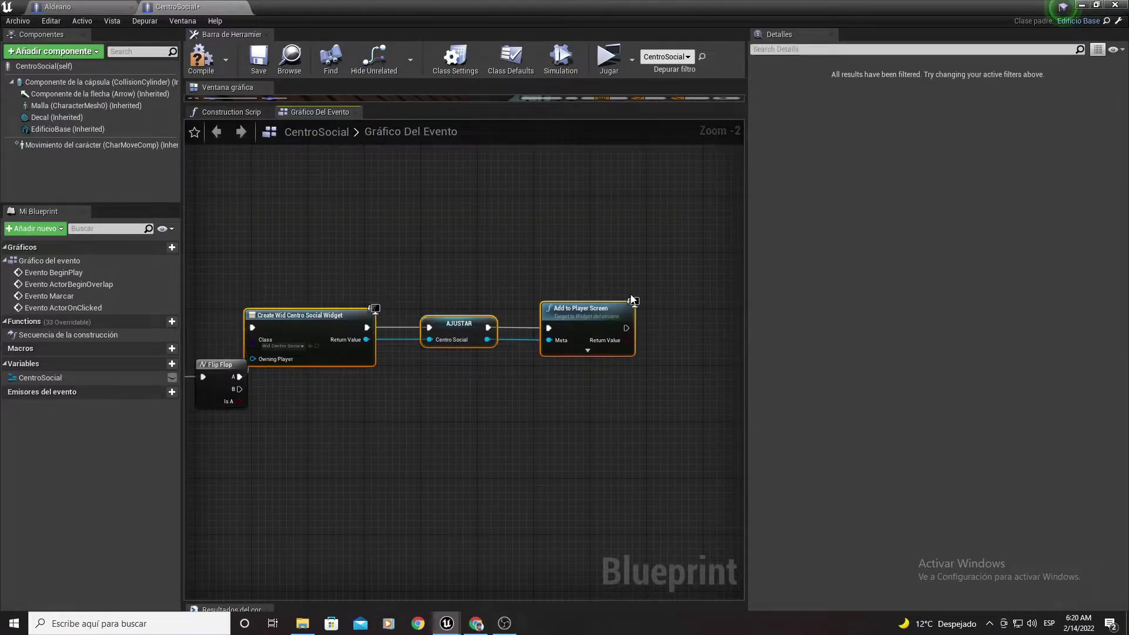
scroll(616, 305, down, 1)
scroll(447, 391, up, 1)
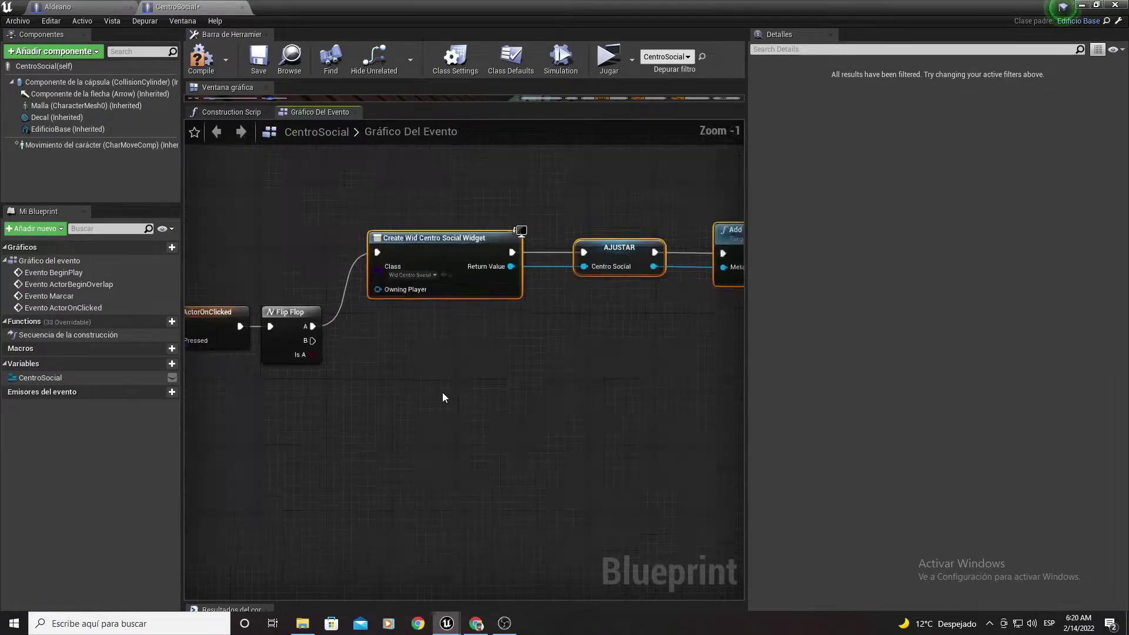
scroll(412, 370, up, 1)
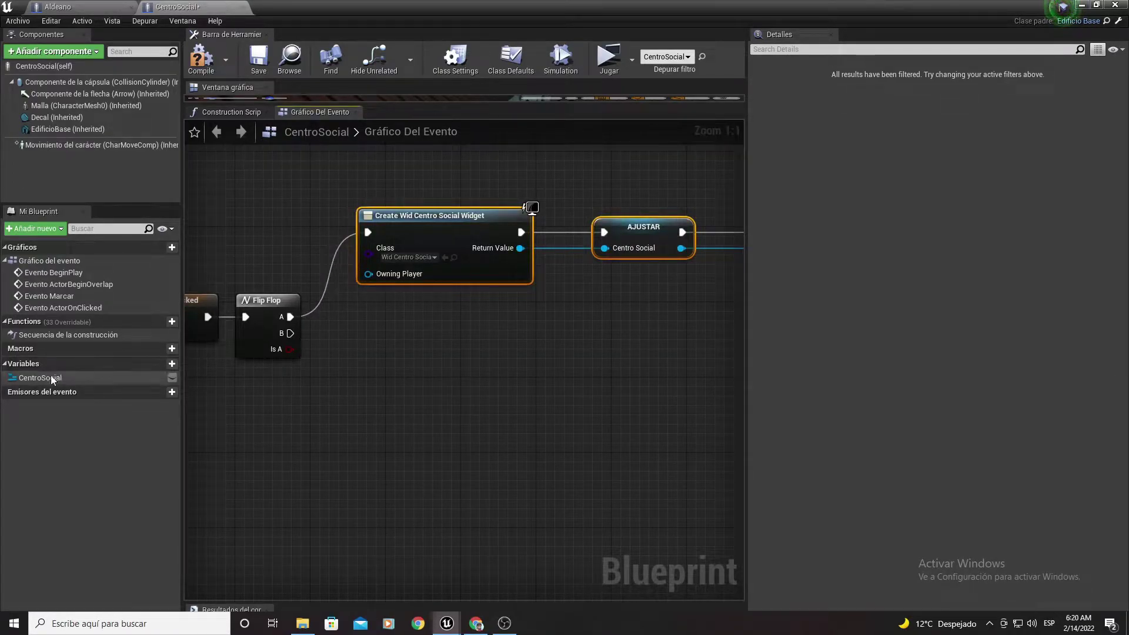
- Add a CentroSocial getter with Remove from Parent, driven by Flip Flop's B output
drag(40, 378, 260, 406)
click(297, 417)
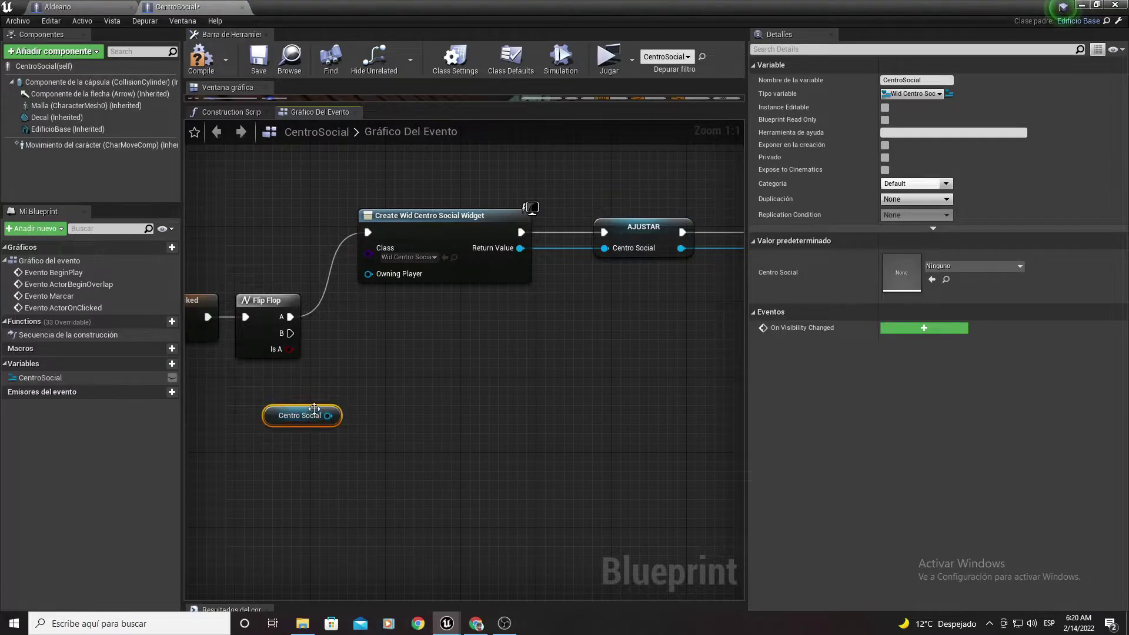
drag(329, 415, 349, 388)
text(remo)
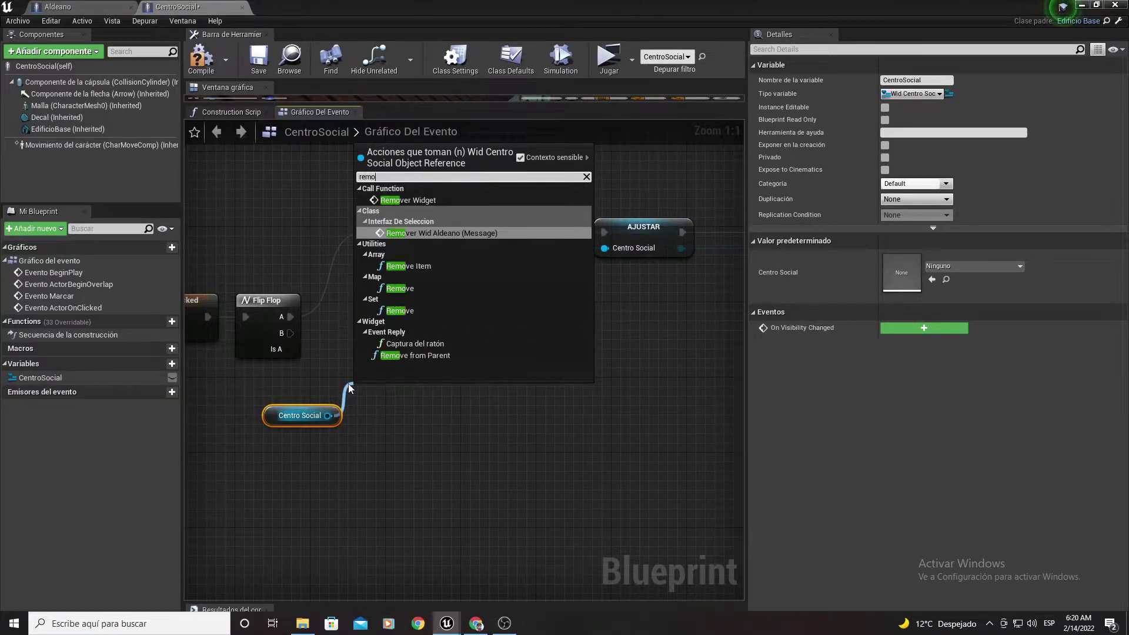
text(fr)
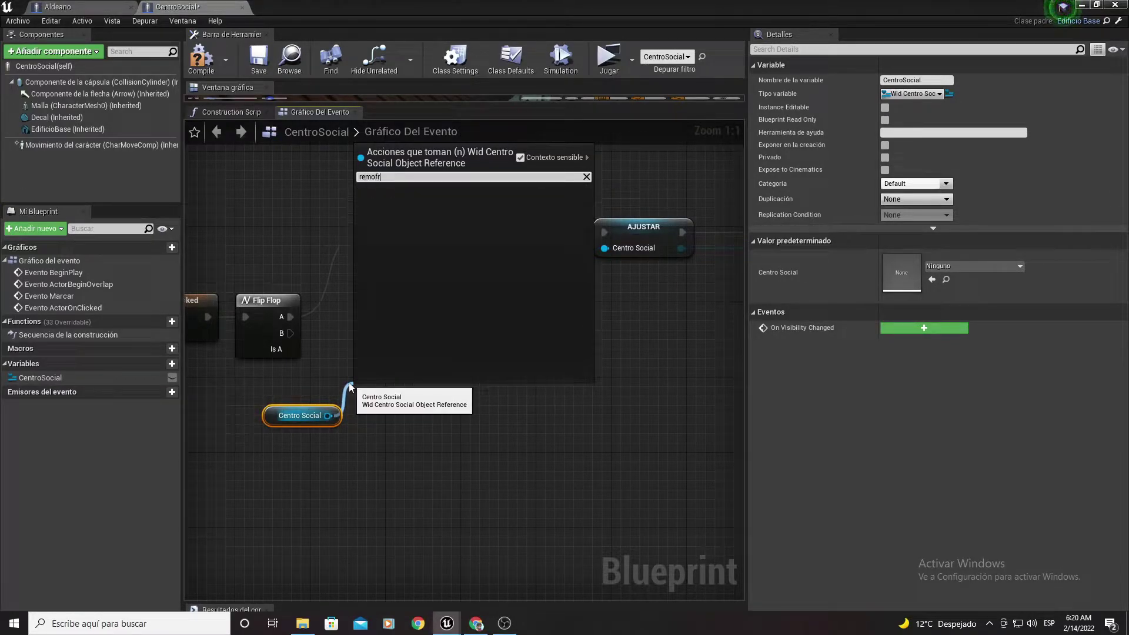
key(BackSpace)
key(BackSpace)
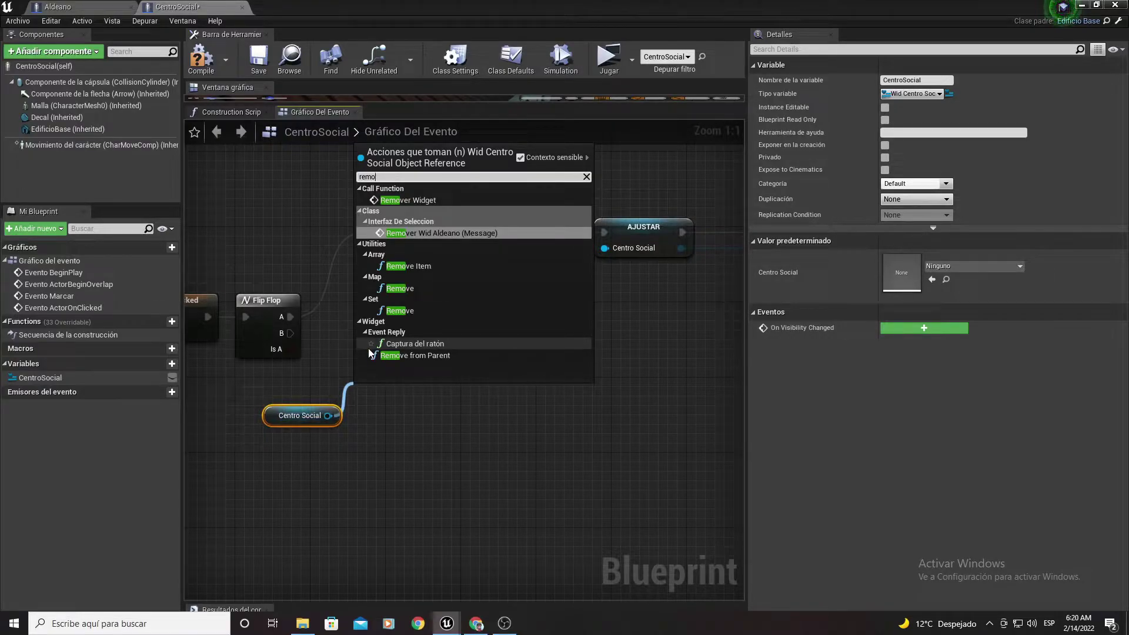
click(434, 356)
drag(368, 421, 291, 334)
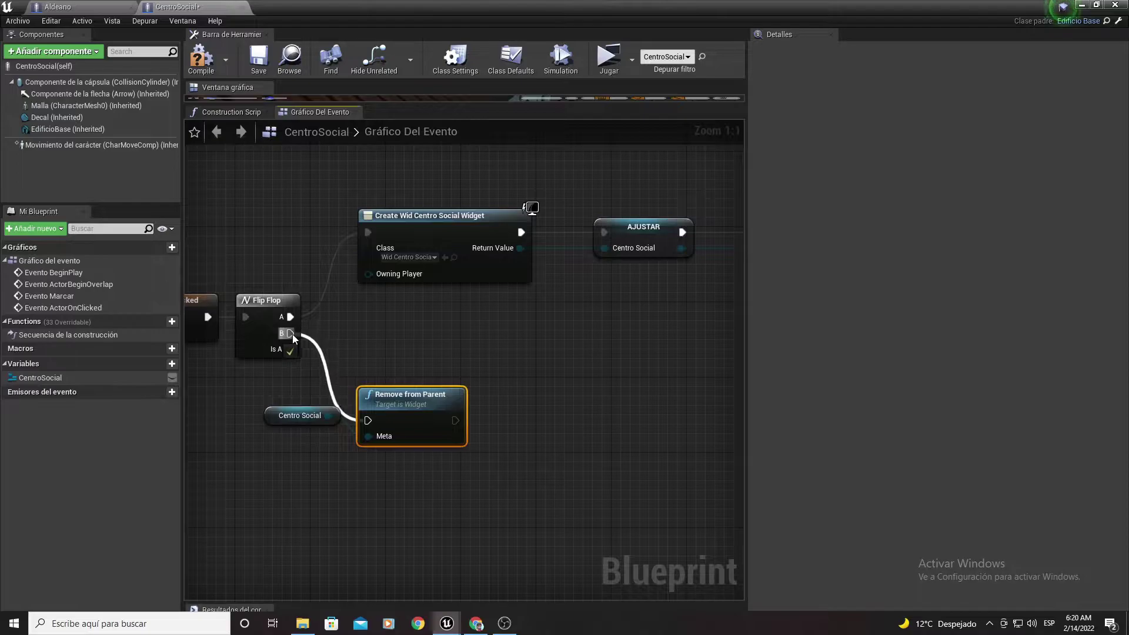
drag(408, 433, 408, 348)
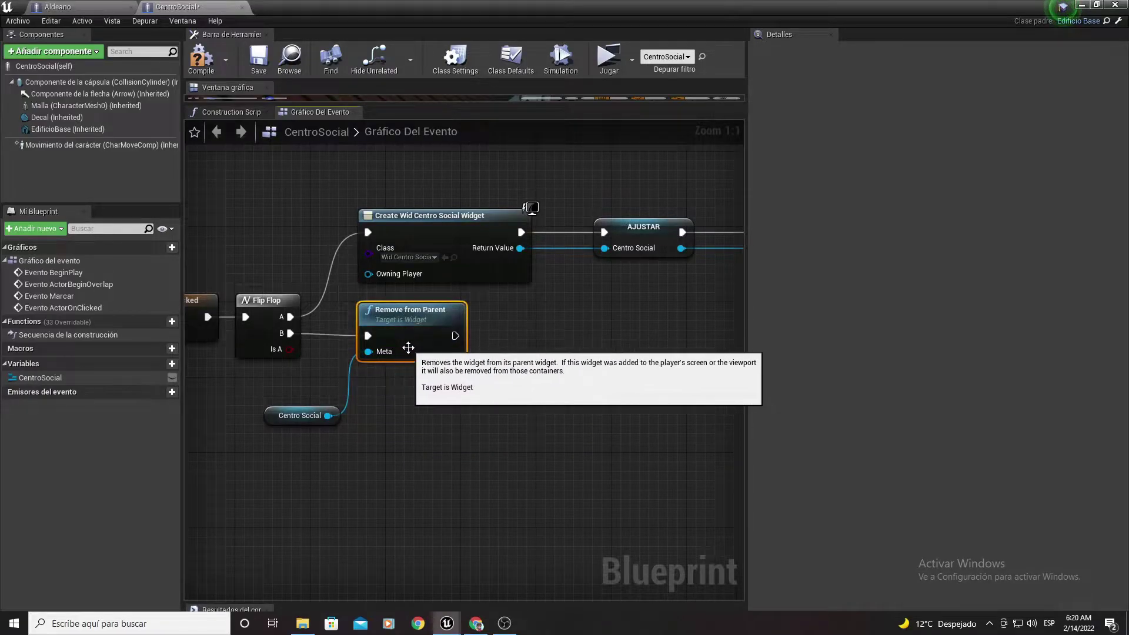
- Compile and save CentroSocial, then switch to the Aldeano blueprint
click(200, 57)
click(258, 57)
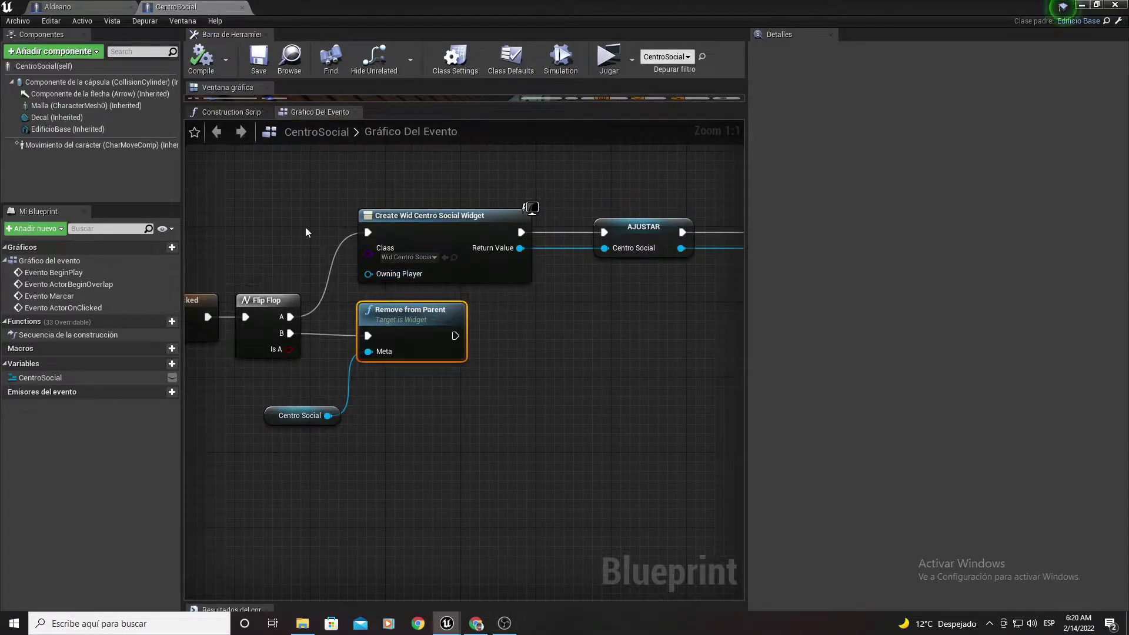
click(81, 6)
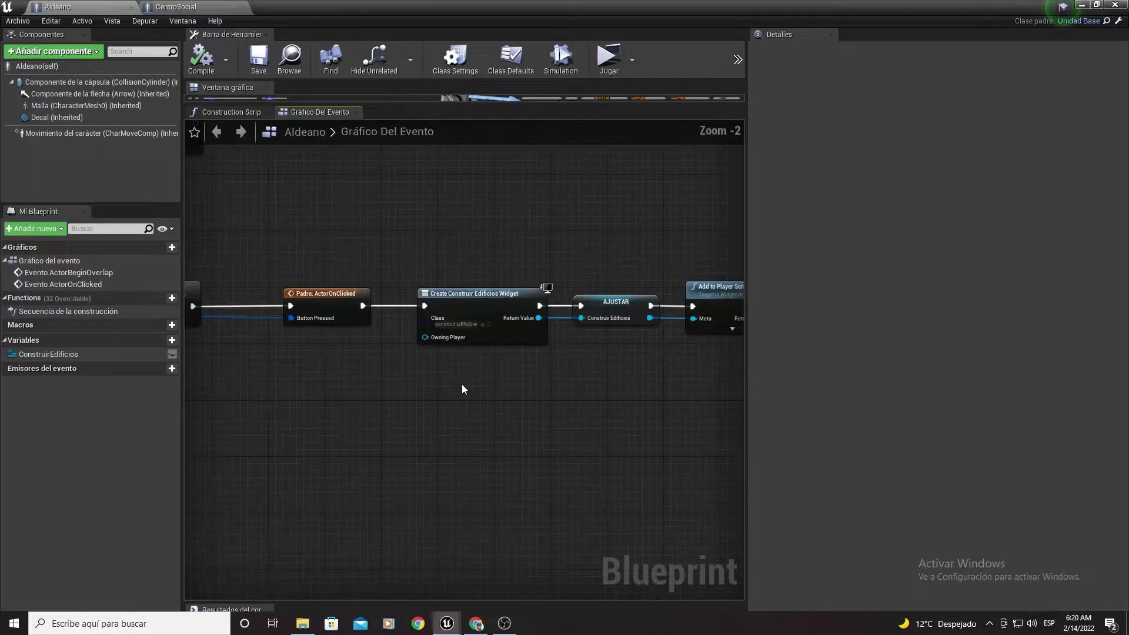
- Move Aldeano's Create Widget, AJUSTAR and Add to Player Screen nodes up and right
scroll(469, 385, up, 2)
right_drag(468, 386, 362, 461)
scroll(362, 461, down, 5)
mouse_move(334, 457)
mouse_down()
mouse_move(551, 403)
mouse_move(577, 366)
mouse_up()
scroll(435, 430, up, 3)
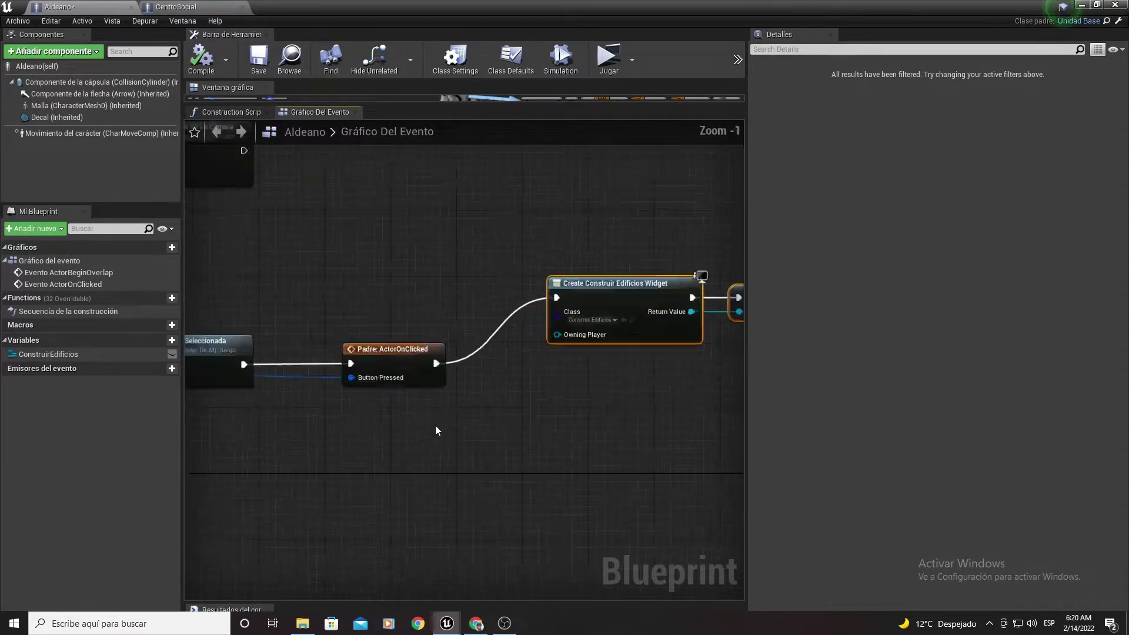
scroll(436, 430, up, 1)
- Insert a Flip Flop after ActorOnClicked and add a ConstruirEdificios getter
drag(432, 354, 481, 360)
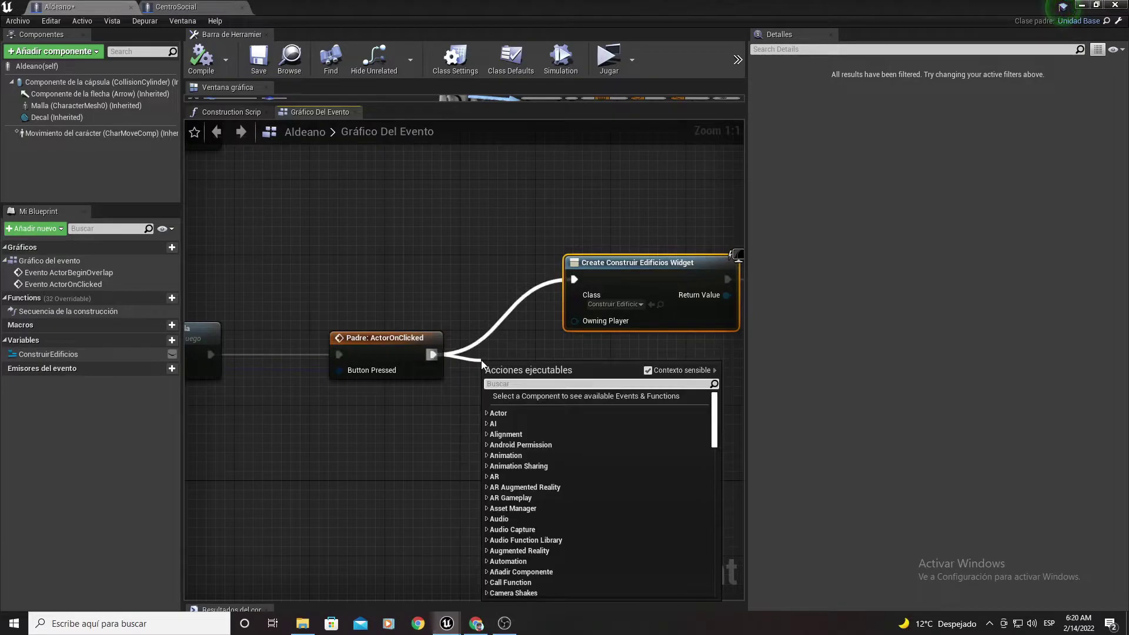
text(flip)
key(Return)
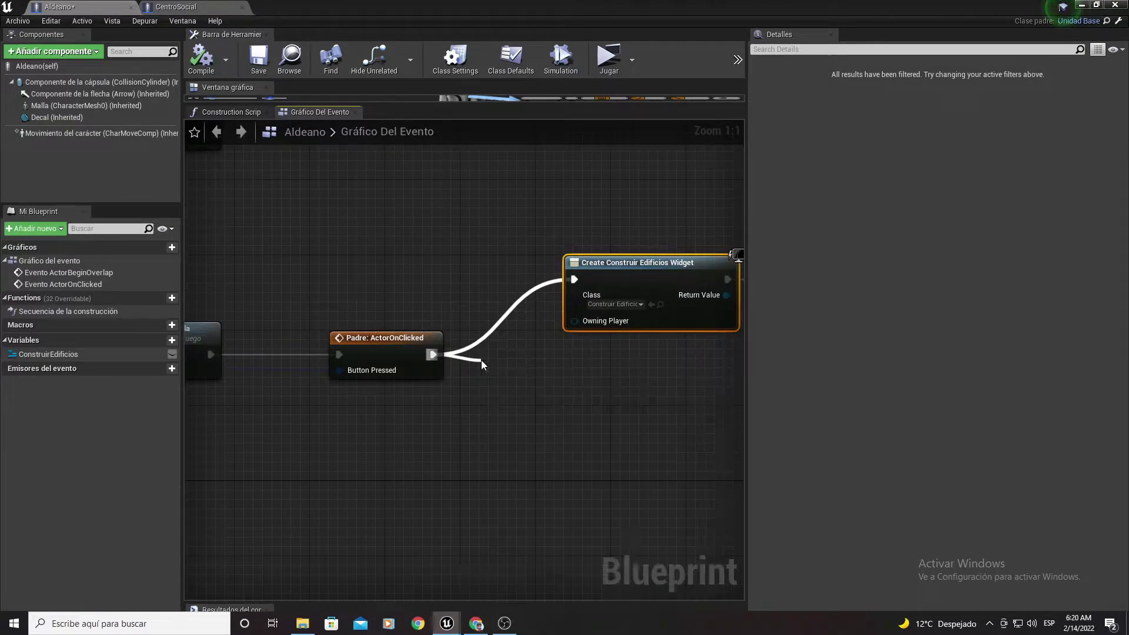
right_drag(503, 379, 398, 297)
drag(398, 298, 401, 267)
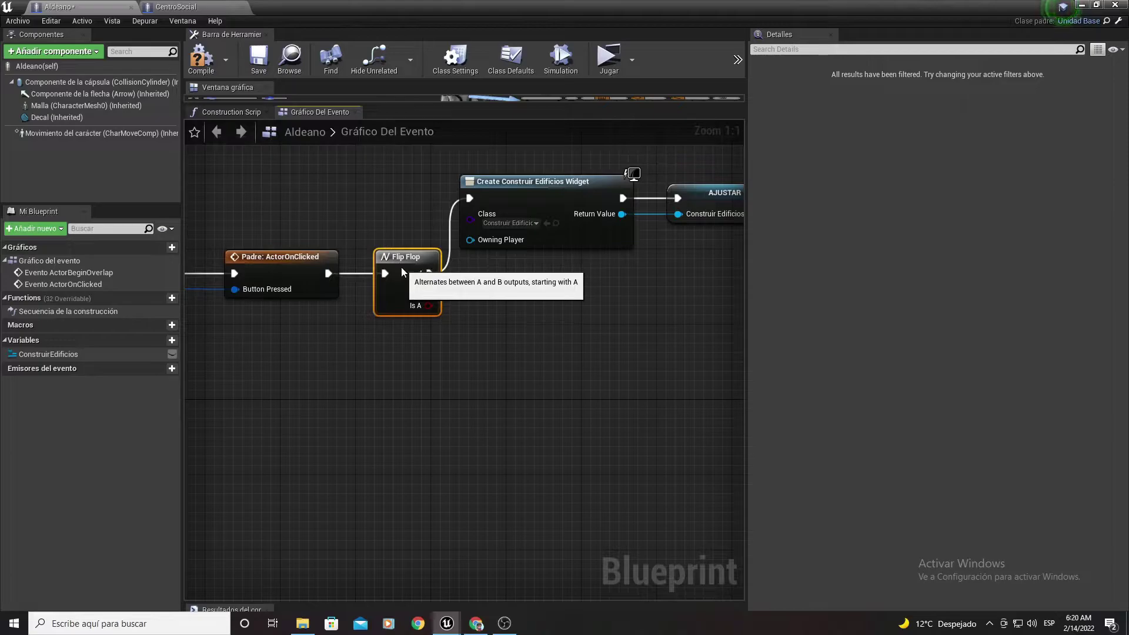
mouse_move(73, 349)
mouse_down()
mouse_move(58, 333)
mouse_move(359, 334)
mouse_up()
click(435, 380)
click(614, 259)
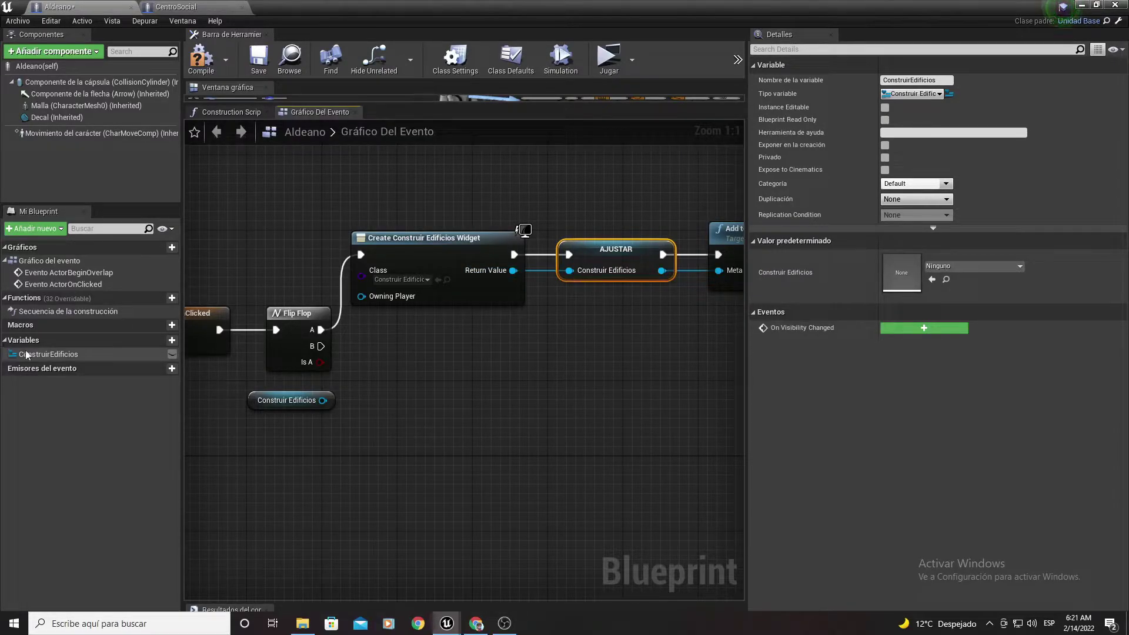
- Add Remove from Parent on the Construir Edificios getter, wired from Flip Flop's B output
drag(322, 400, 370, 389)
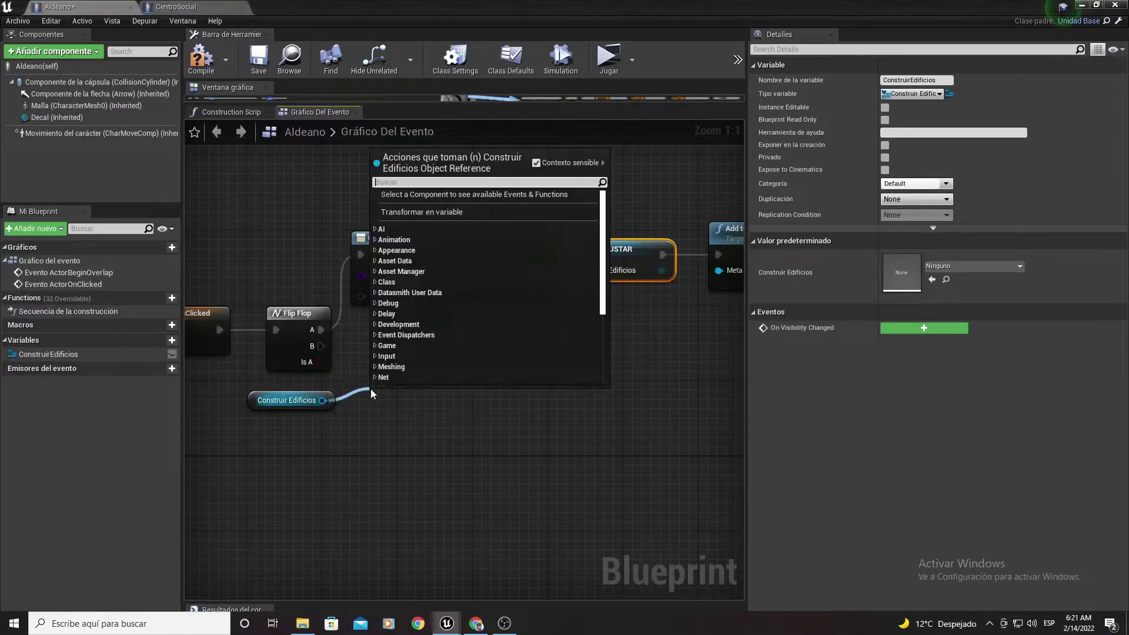
text(remove)
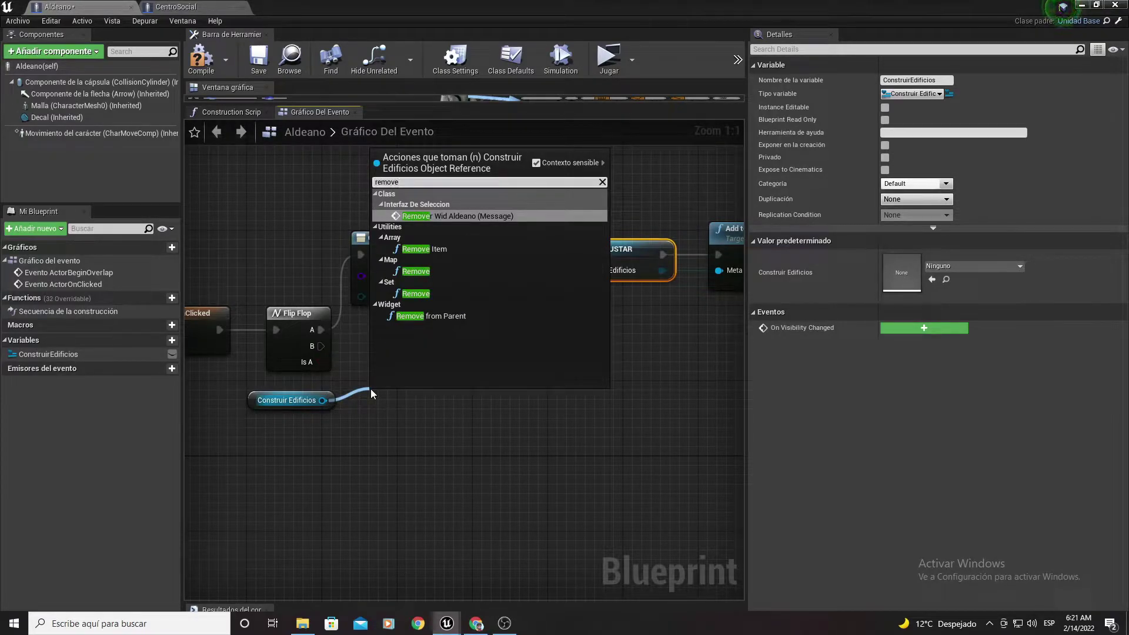
key(Down)
key(Down)
key(Down)
key(Down)
key(Return)
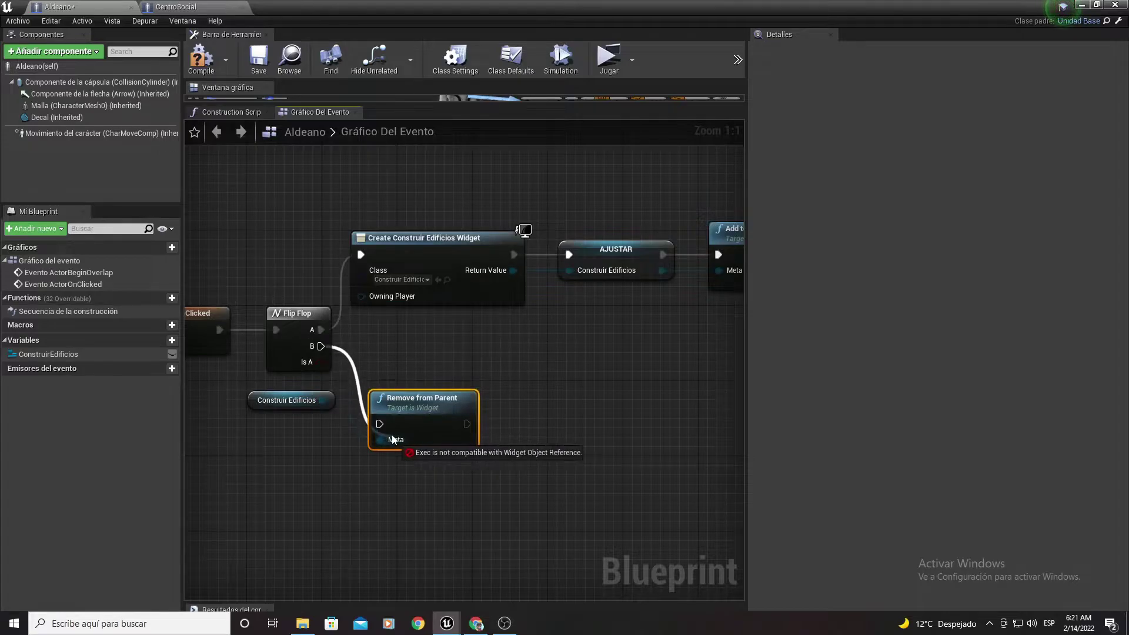
mouse_move(321, 345)
mouse_down()
mouse_move(379, 424)
mouse_move(415, 352)
mouse_up()
- Reconnect the widget's Return Value to AJUSTAR's Construir Edificios input
right_drag(415, 352, 338, 363)
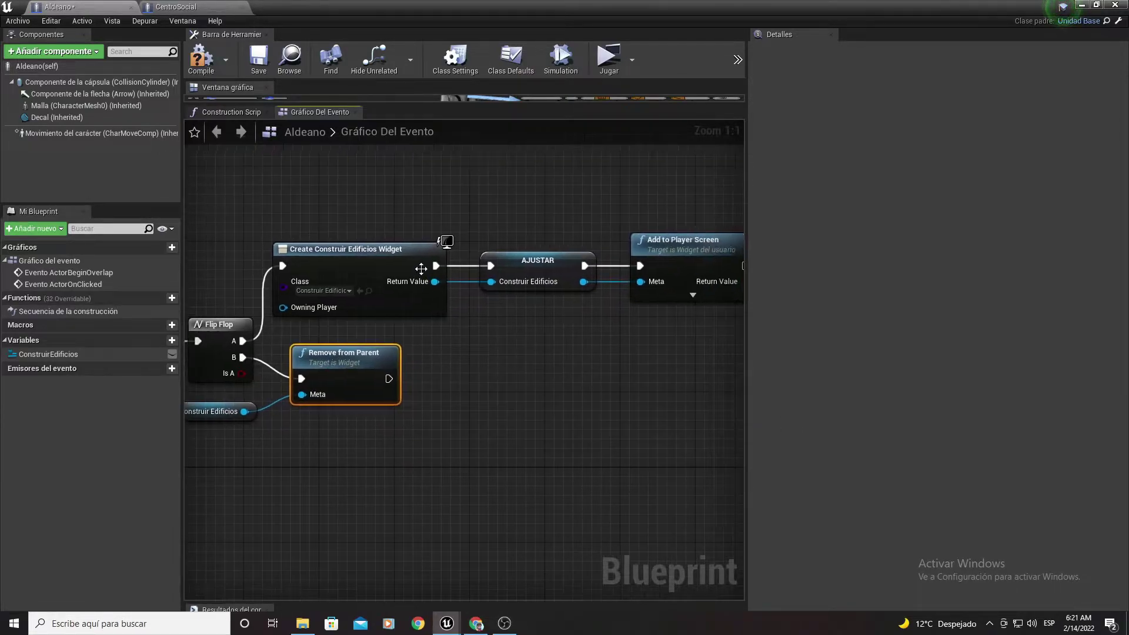
alt+click(436, 281)
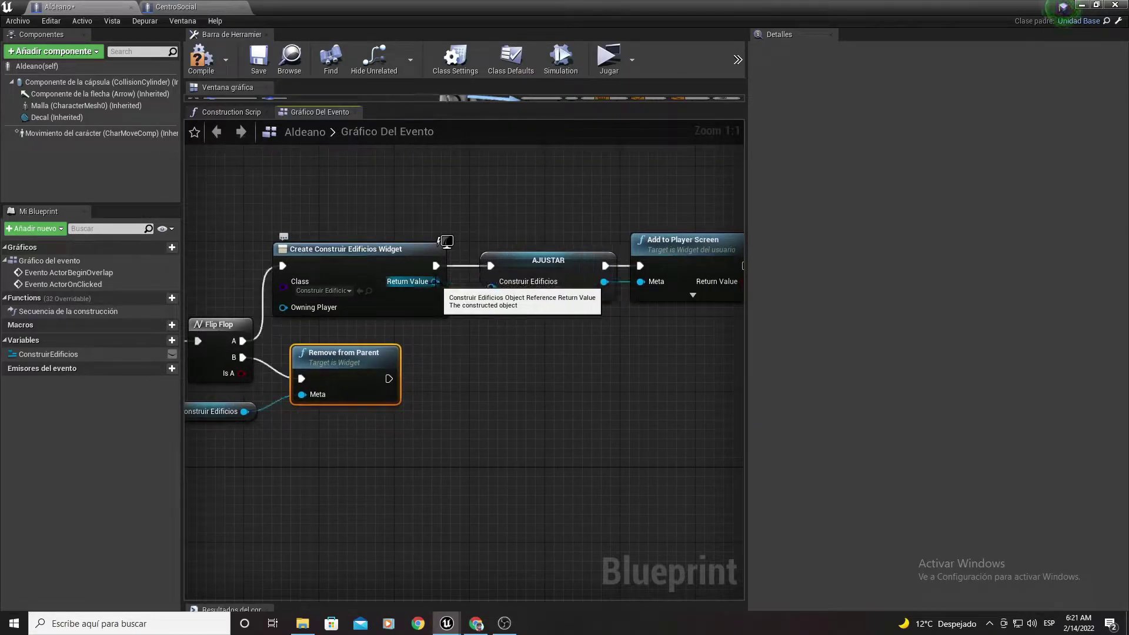
right_click(436, 281)
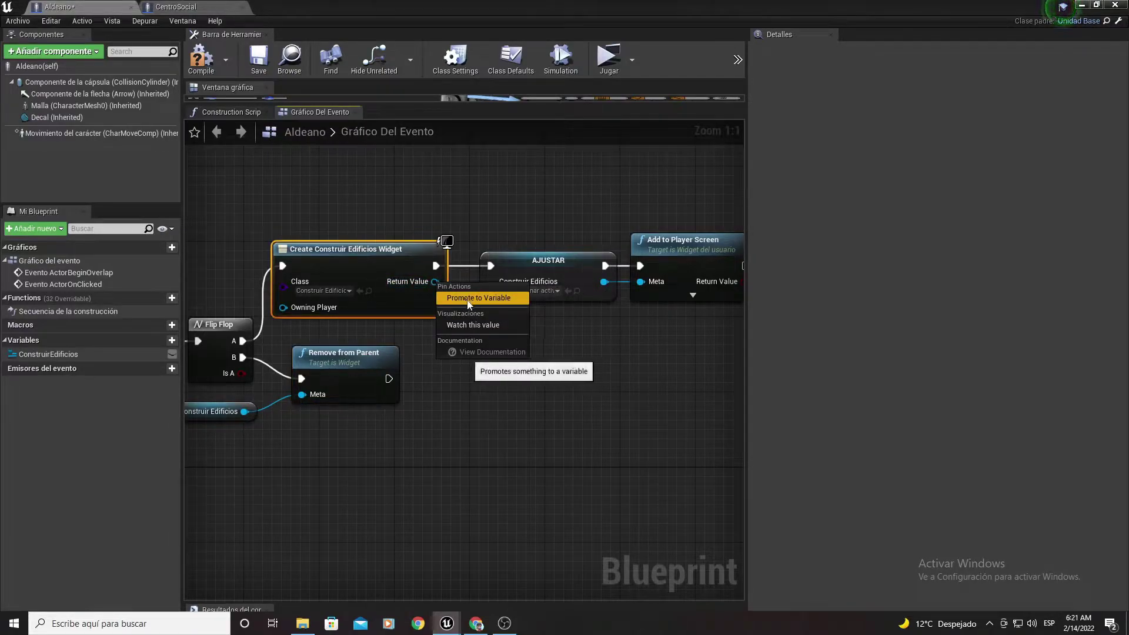
click(485, 219)
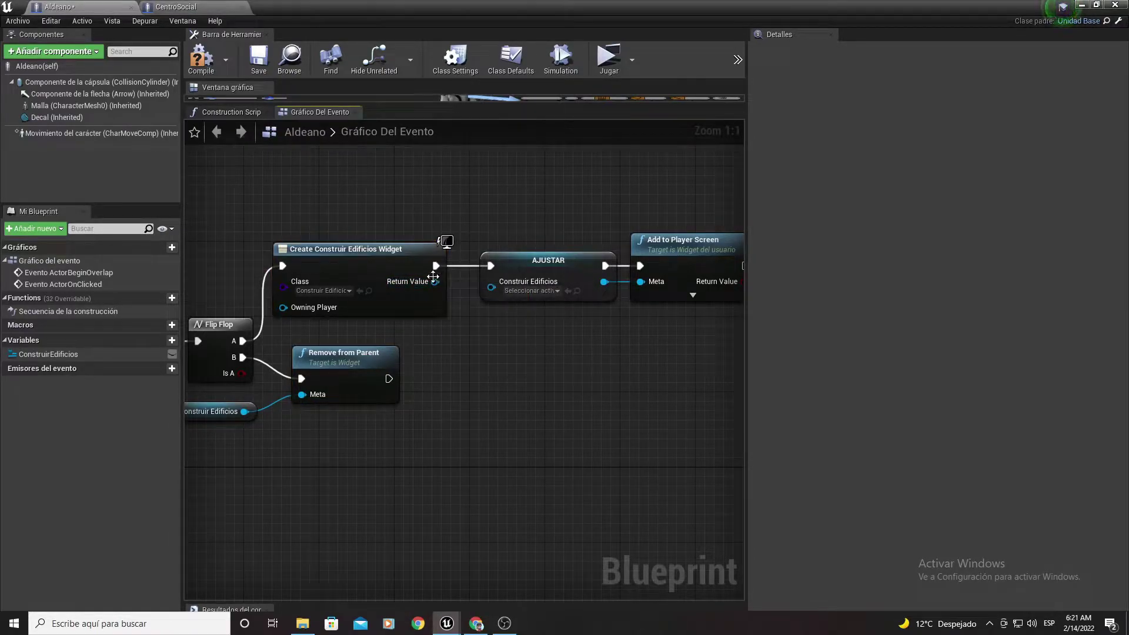
drag(435, 282, 491, 281)
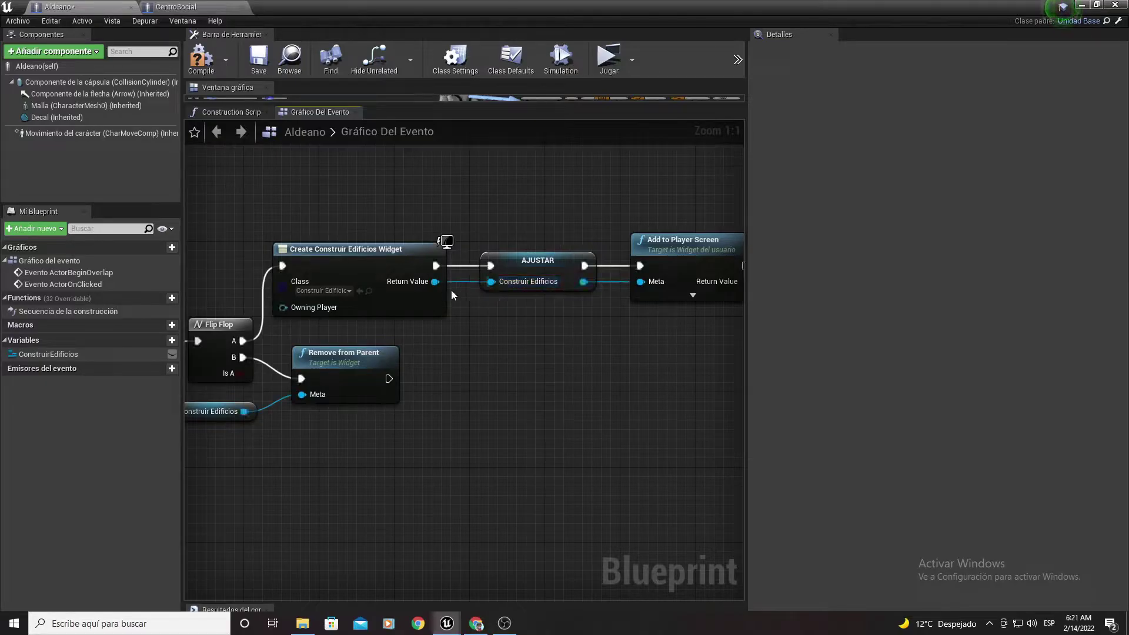
drag(435, 281, 488, 385)
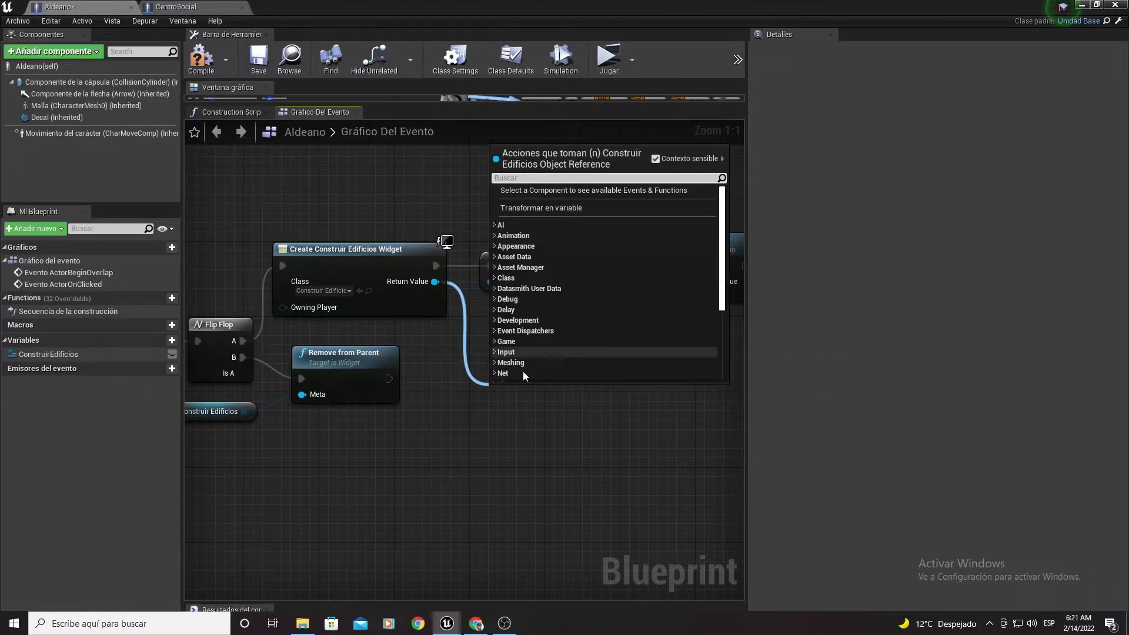
text(remo)
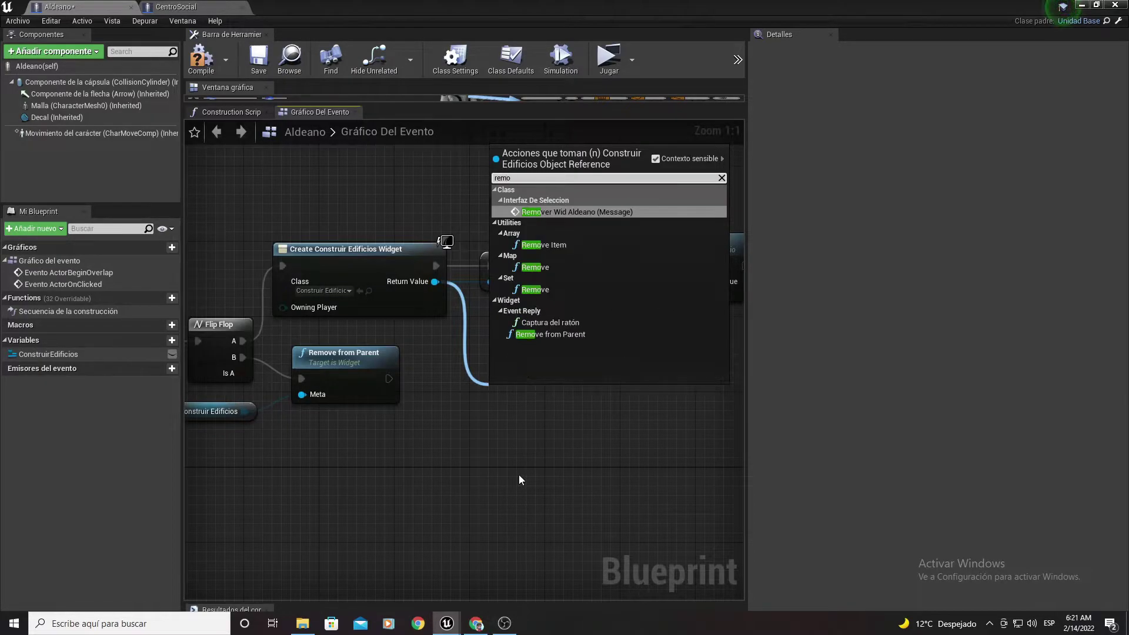
text(ve)
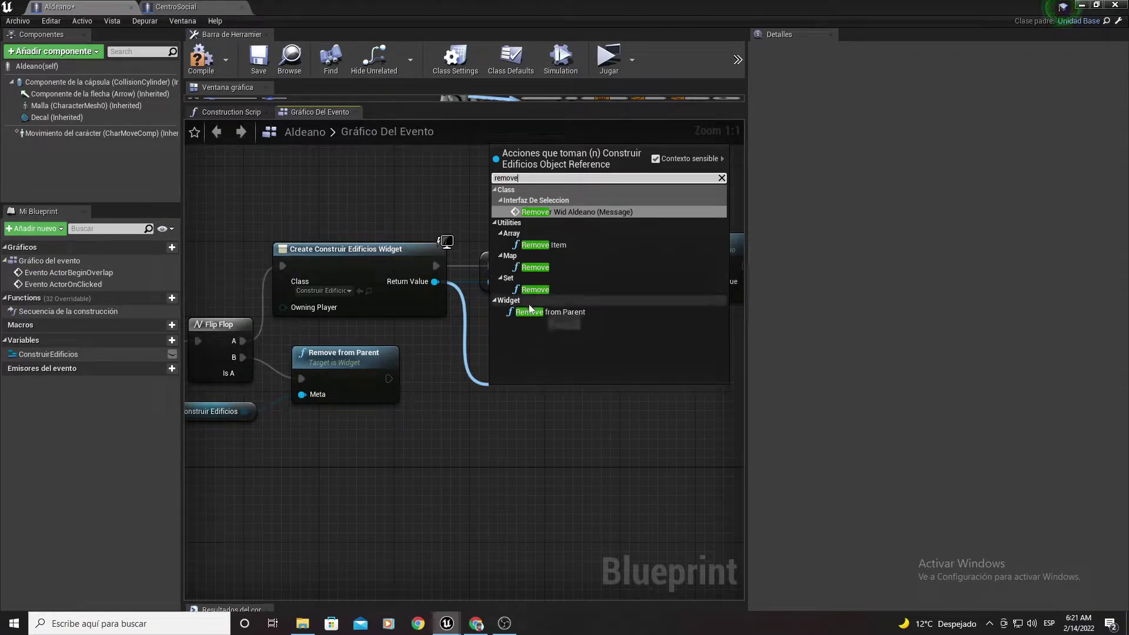
click(424, 473)
mouse_move(467, 458)
right_down()
mouse_move(625, 412)
mouse_move(445, 406)
right_up()
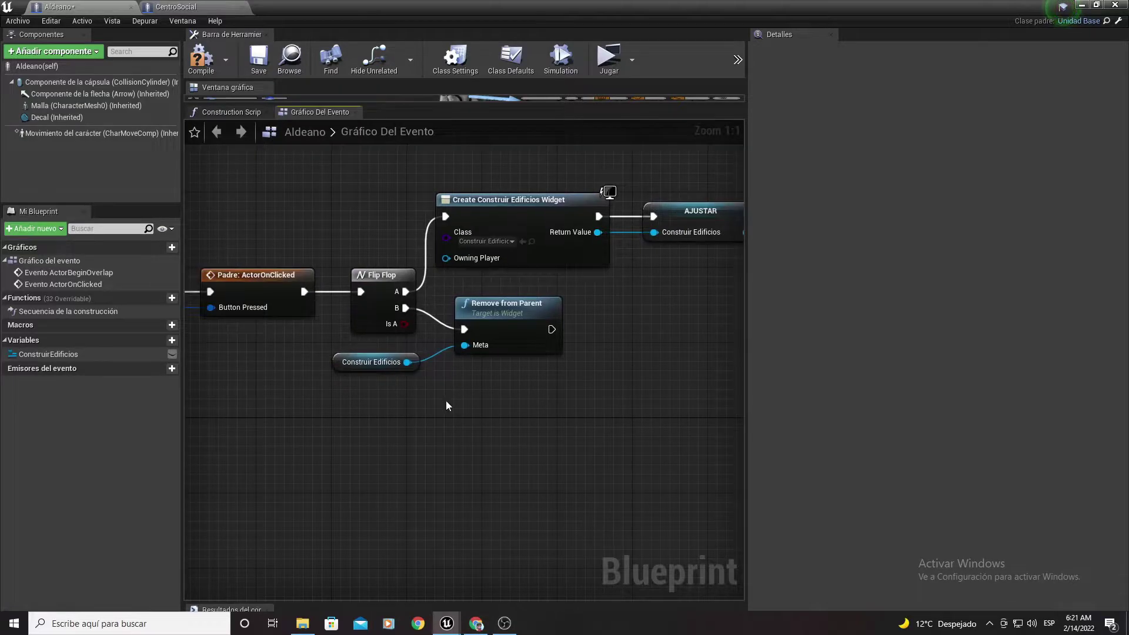
- Compile, save and close the Aldeano blueprint
click(202, 57)
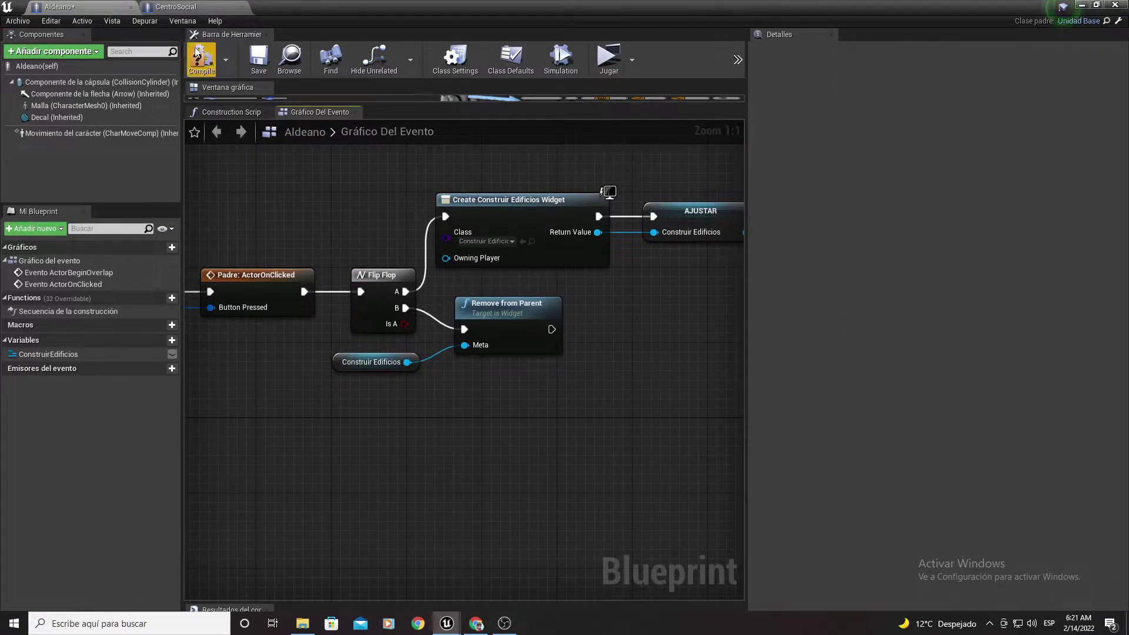
click(259, 57)
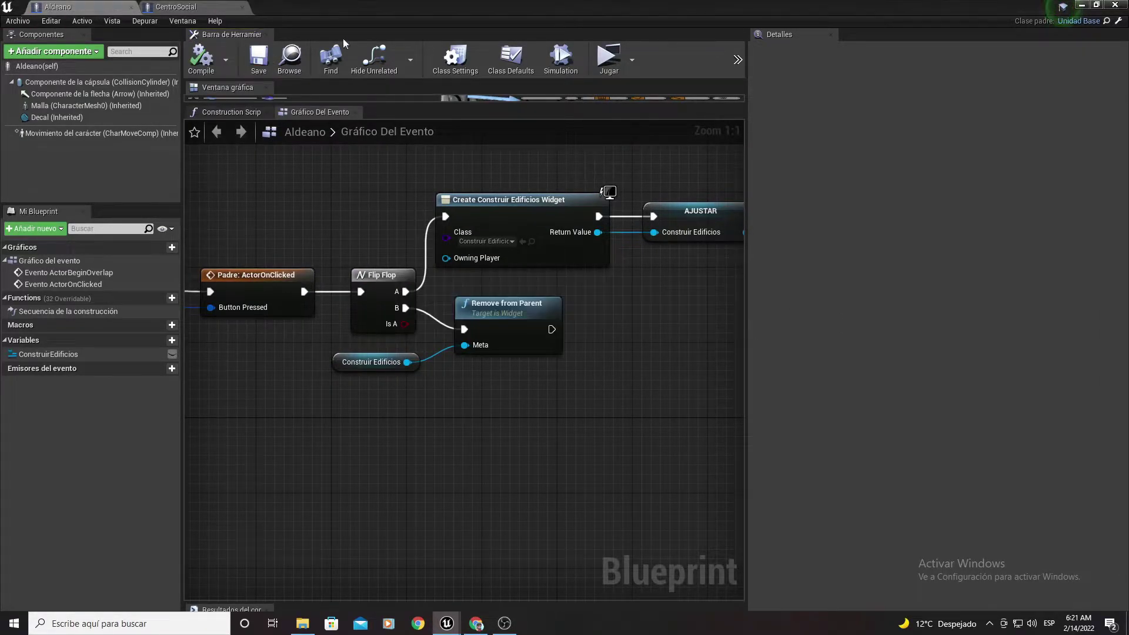
click(1082, 5)
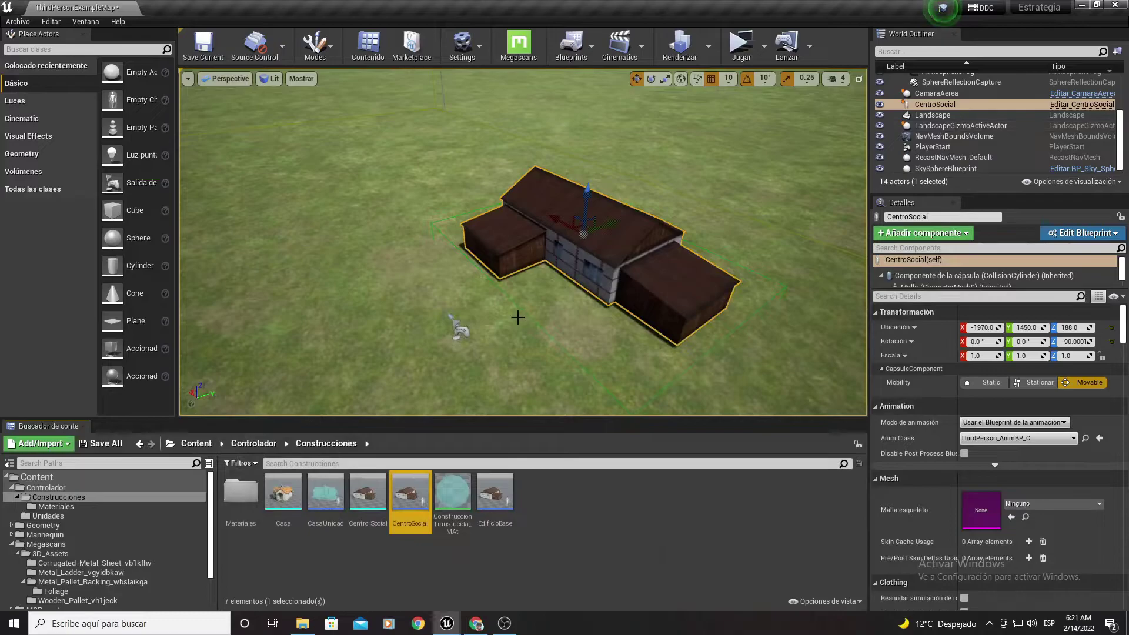
- Start a standalone preview, toggle the building's build menu, and train an Aldeano villager
click(740, 44)
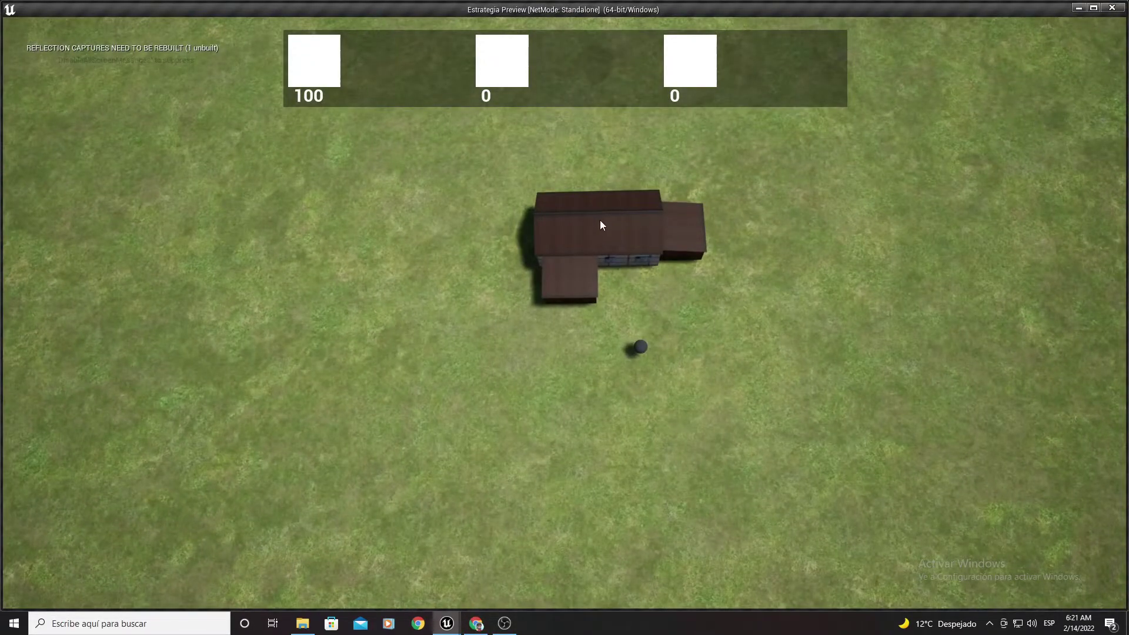
click(594, 226)
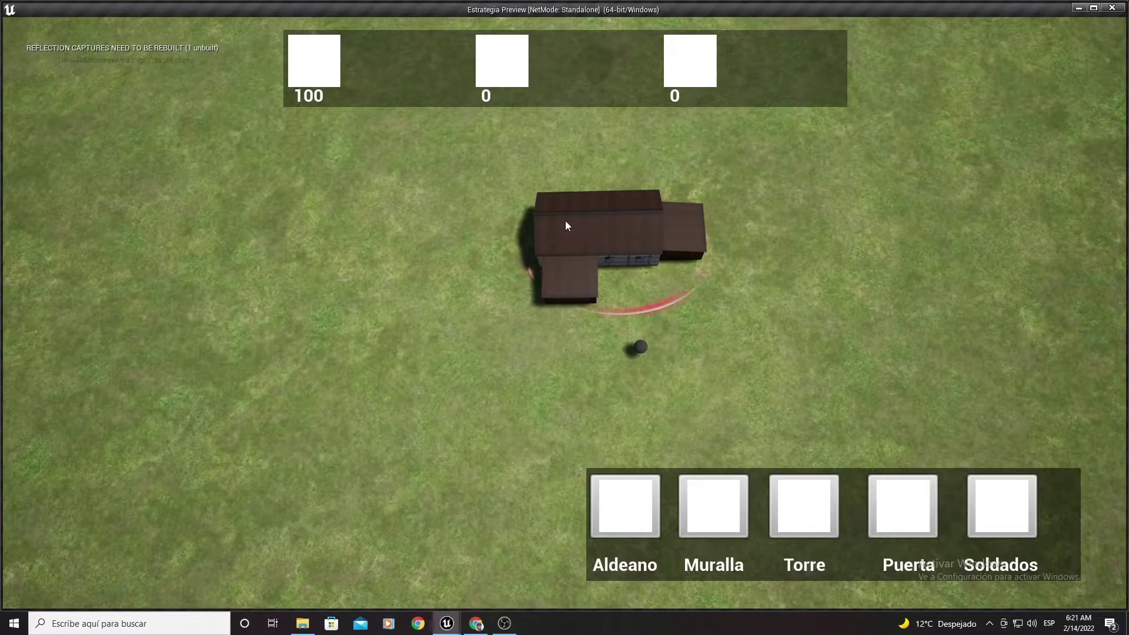
click(600, 225)
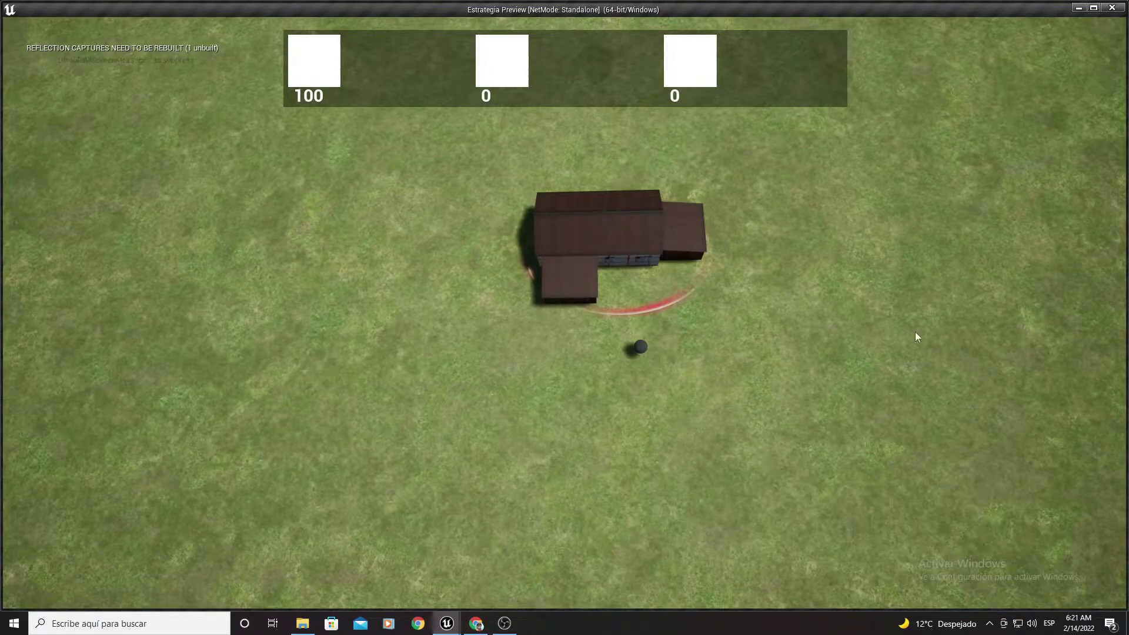
key(d)
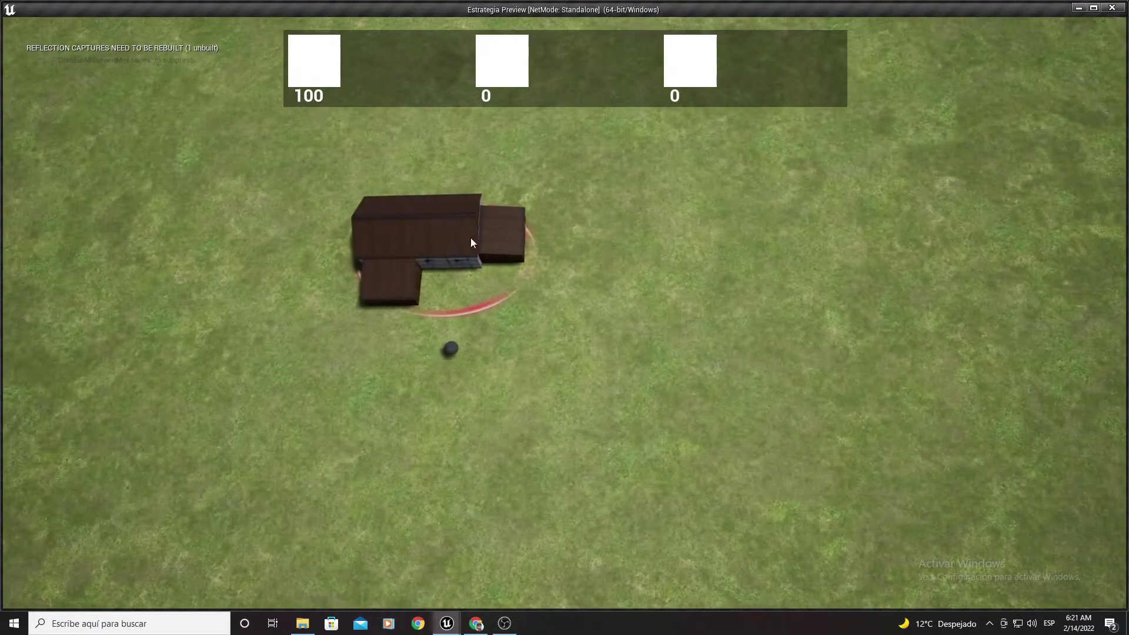
click(463, 243)
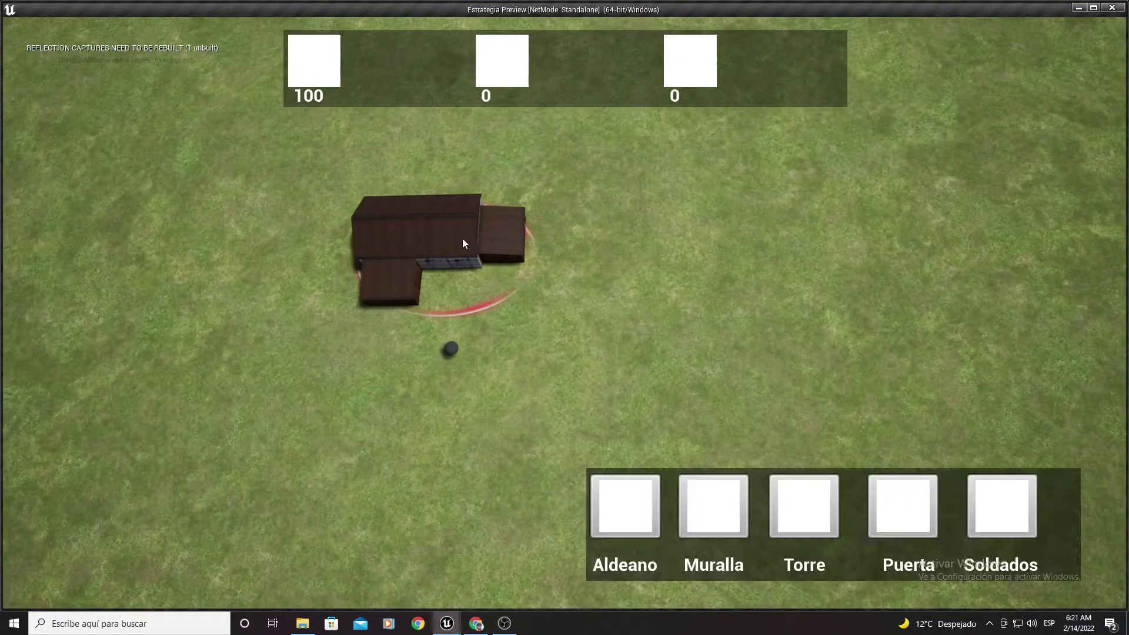
click(416, 228)
click(411, 224)
click(411, 225)
click(435, 240)
click(635, 526)
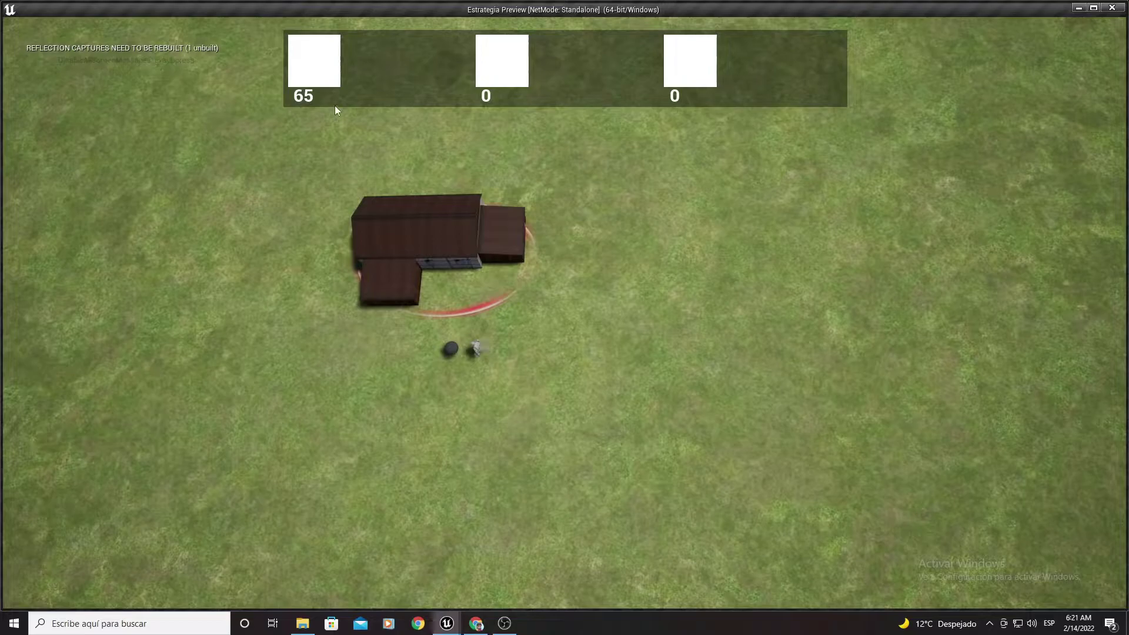
- With the villager selected, choose Casa and place the house on the grass
click(474, 347)
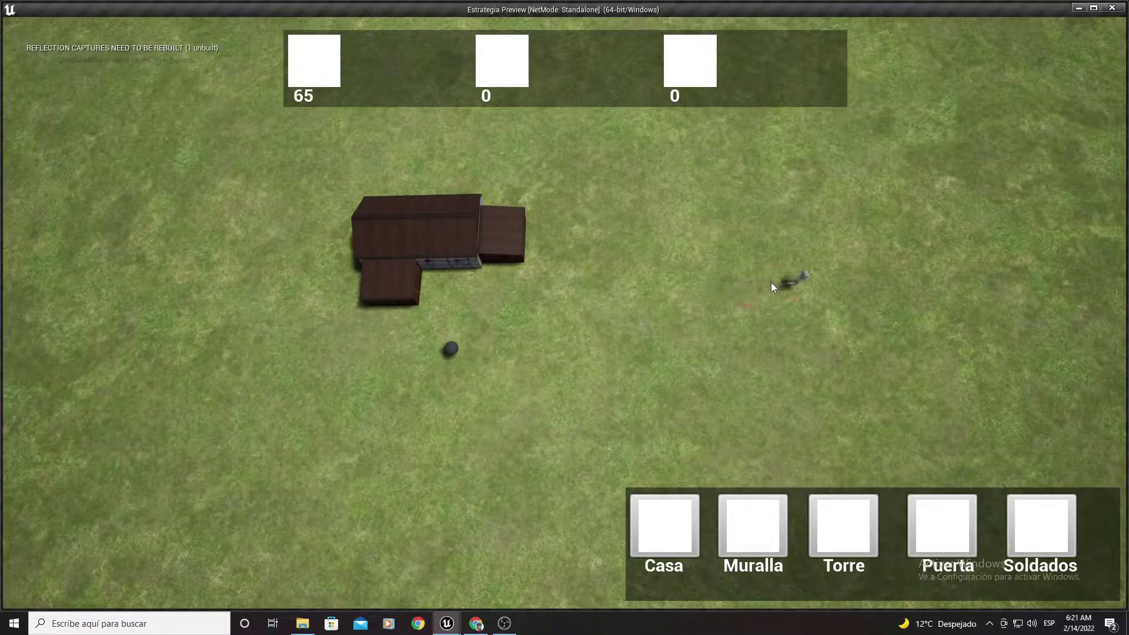
click(816, 272)
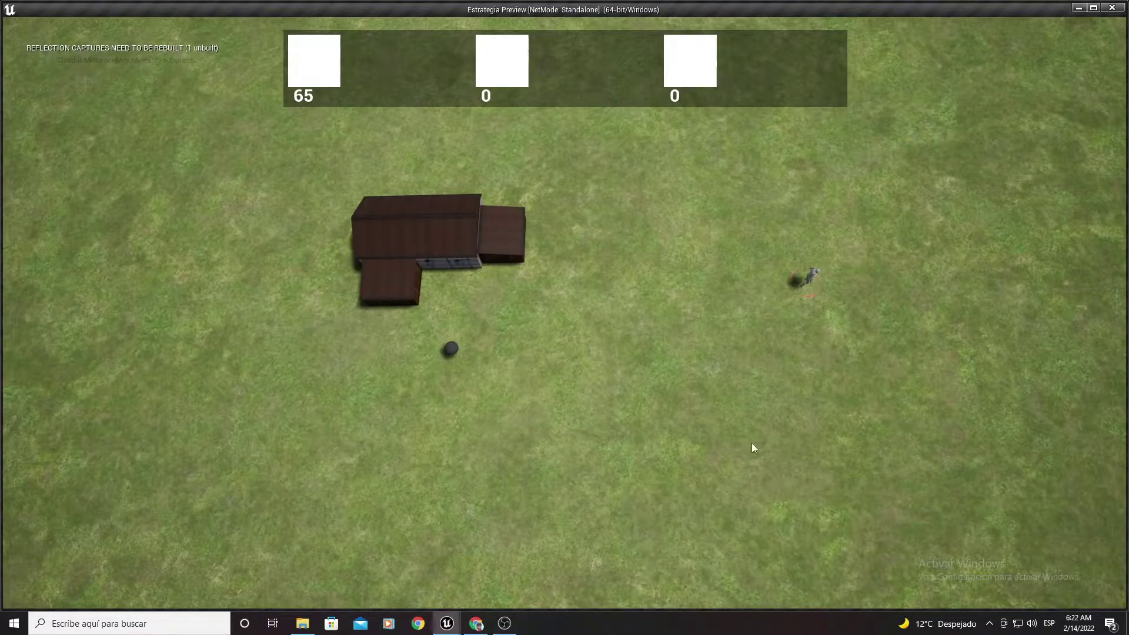
click(814, 272)
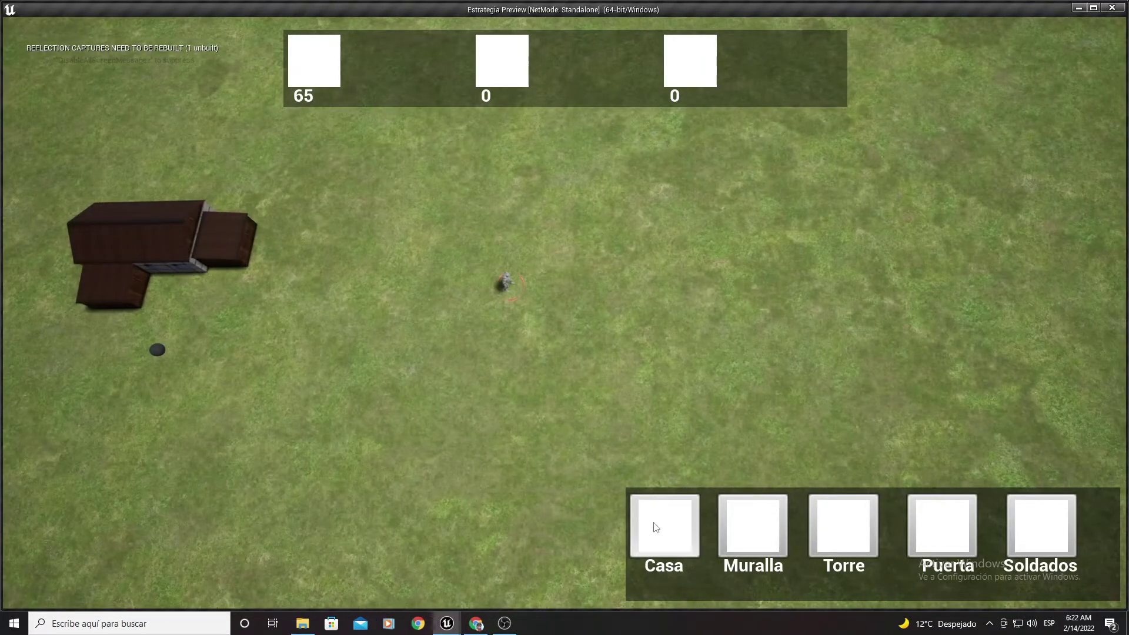
click(655, 523)
click(782, 226)
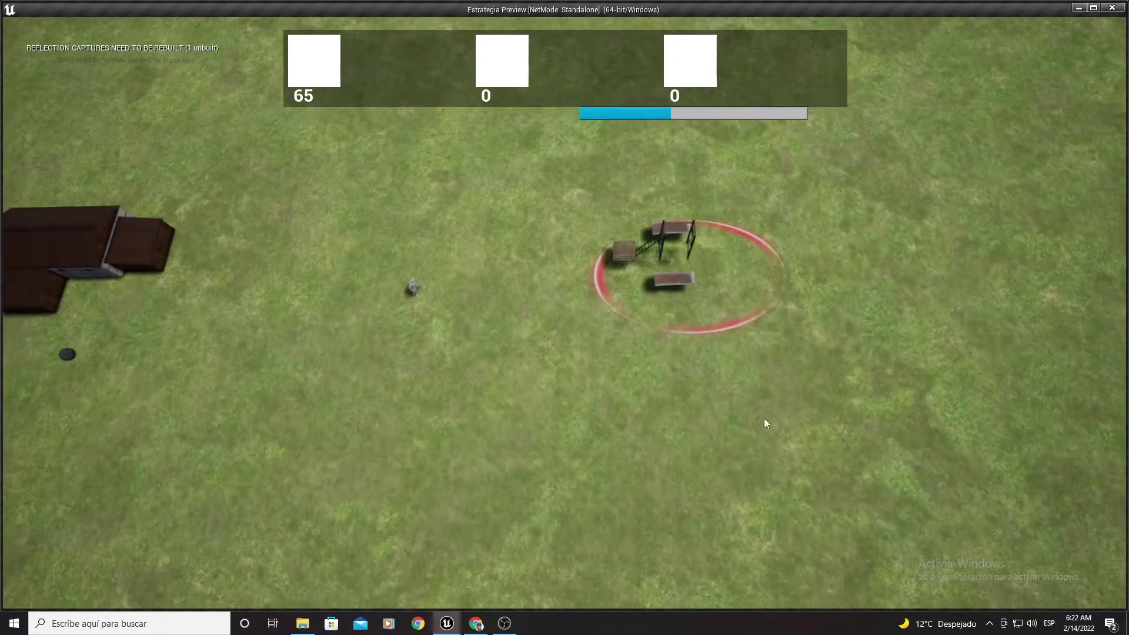
key(w)
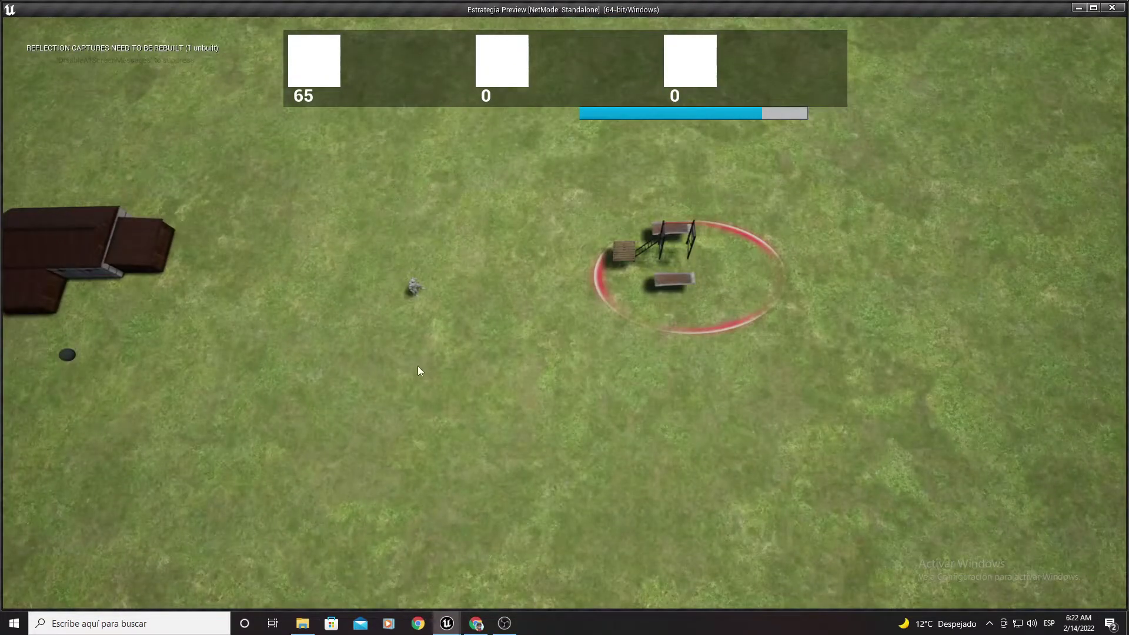
- Check the villager and social centre menus, then stop the preview
click(415, 286)
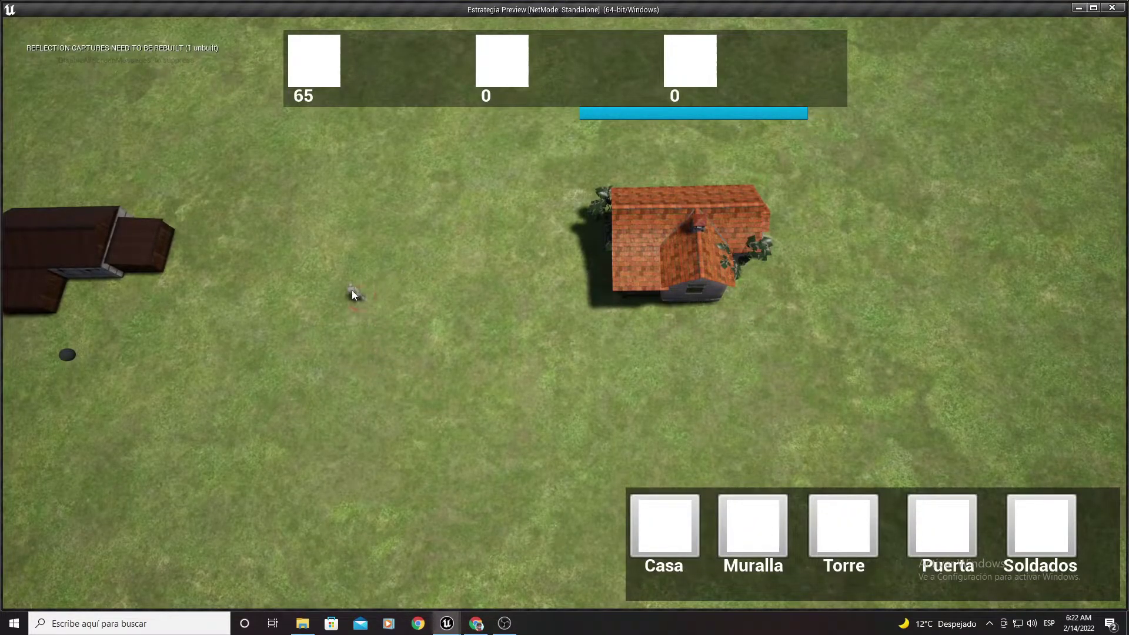
click(352, 290)
key(a)
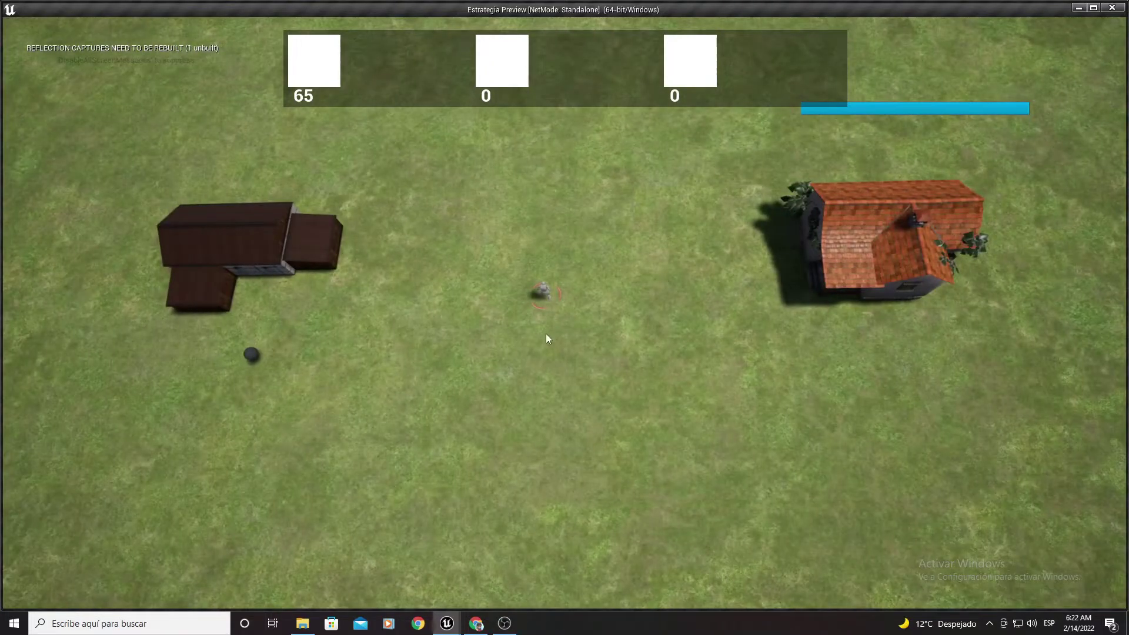
click(544, 290)
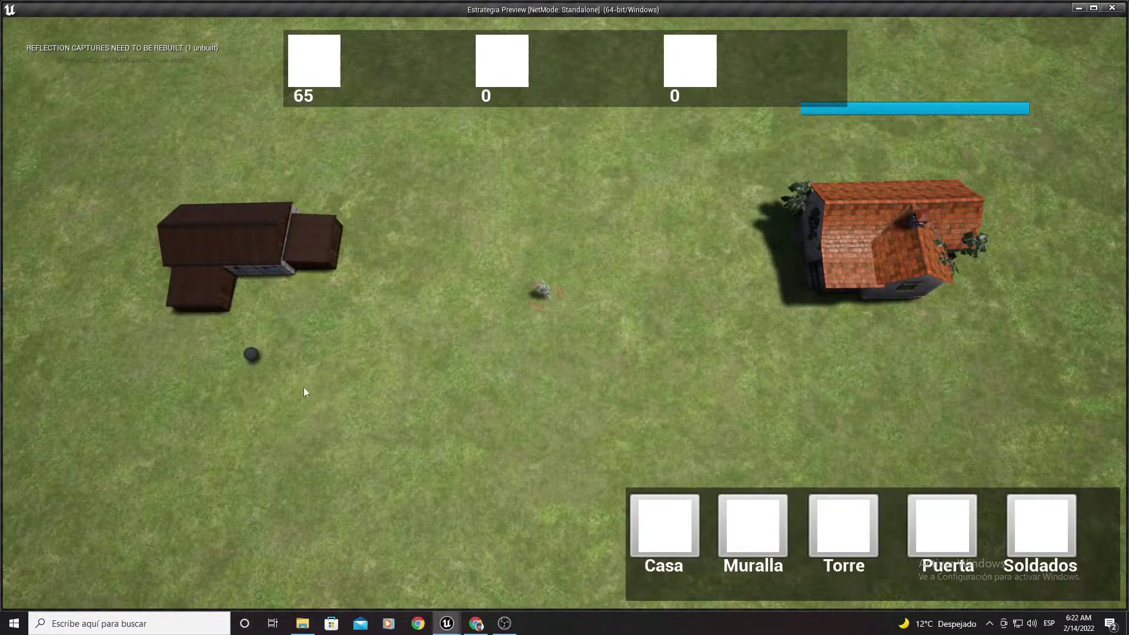
click(246, 253)
key(s)
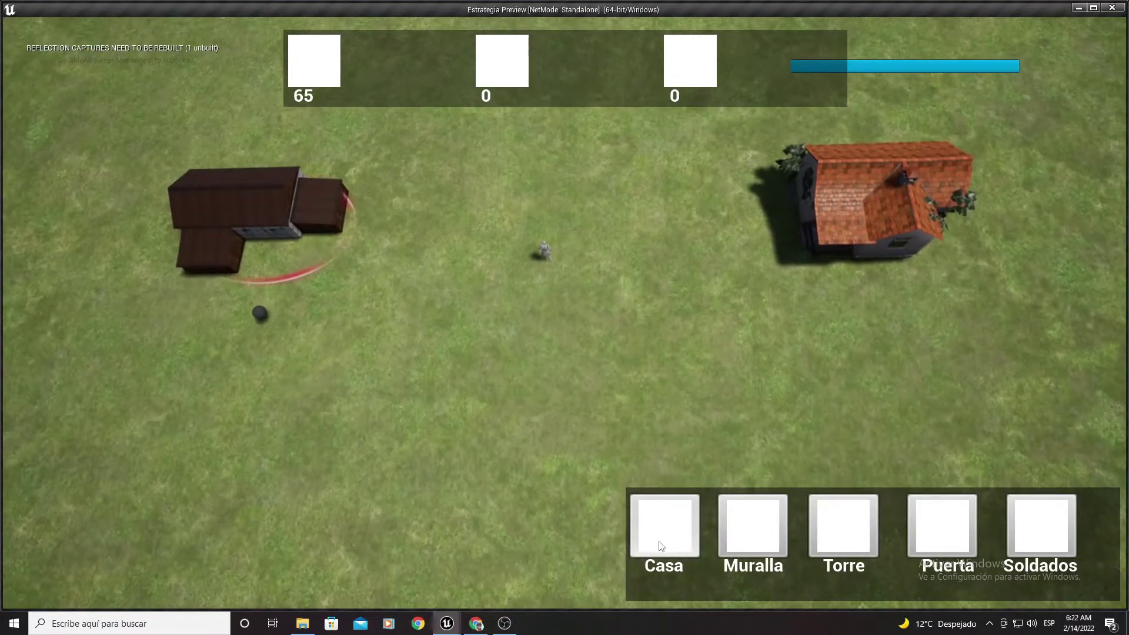
click(542, 251)
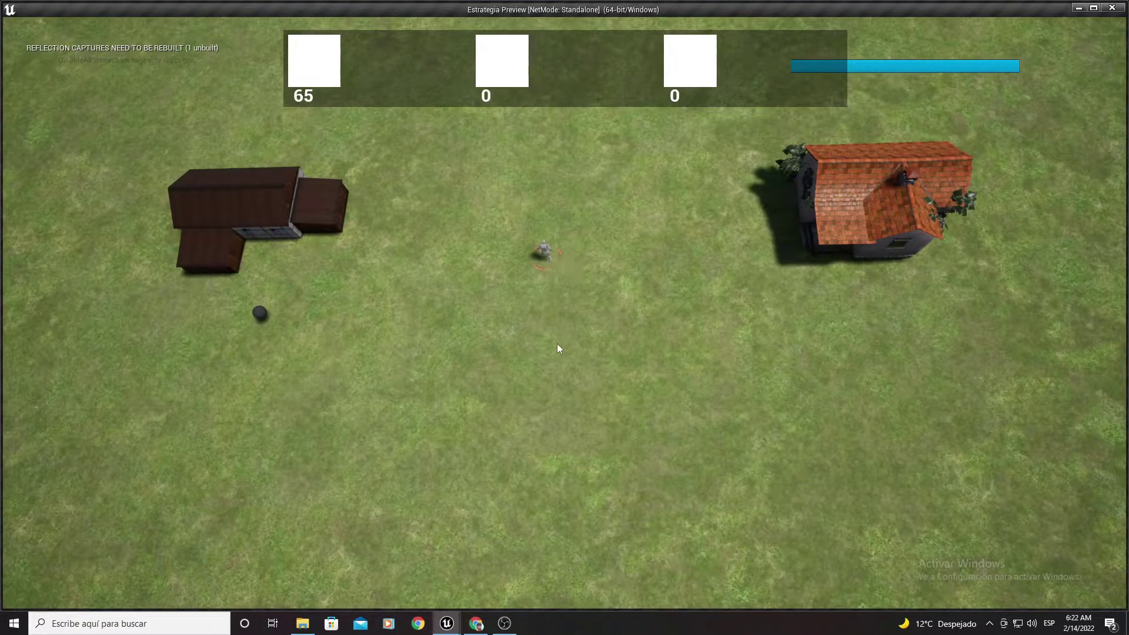
click(546, 245)
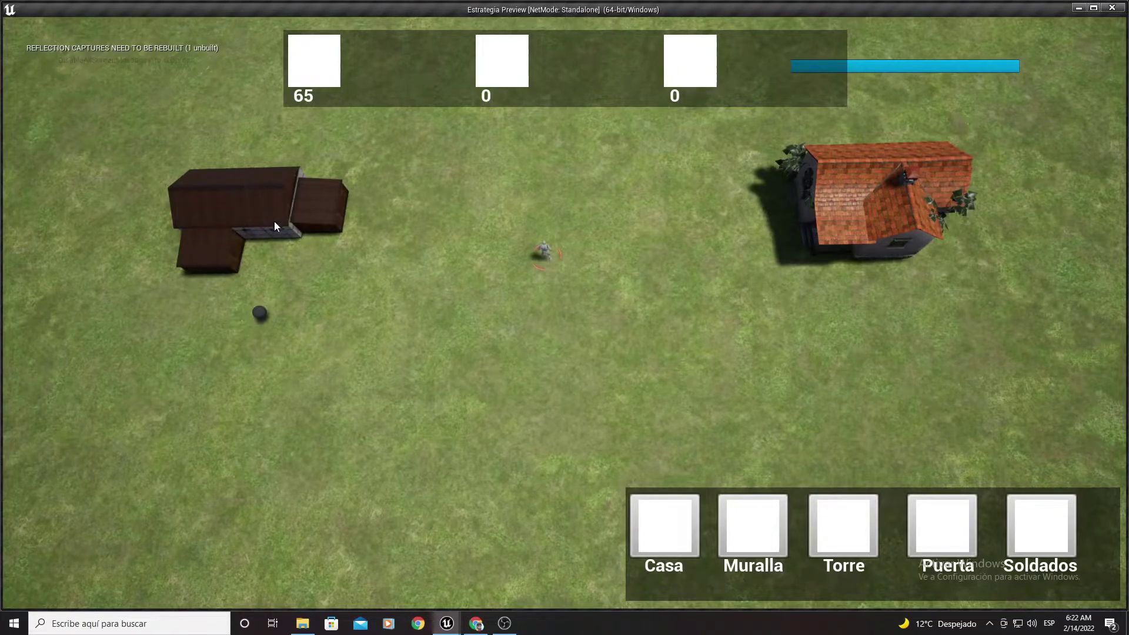
click(242, 200)
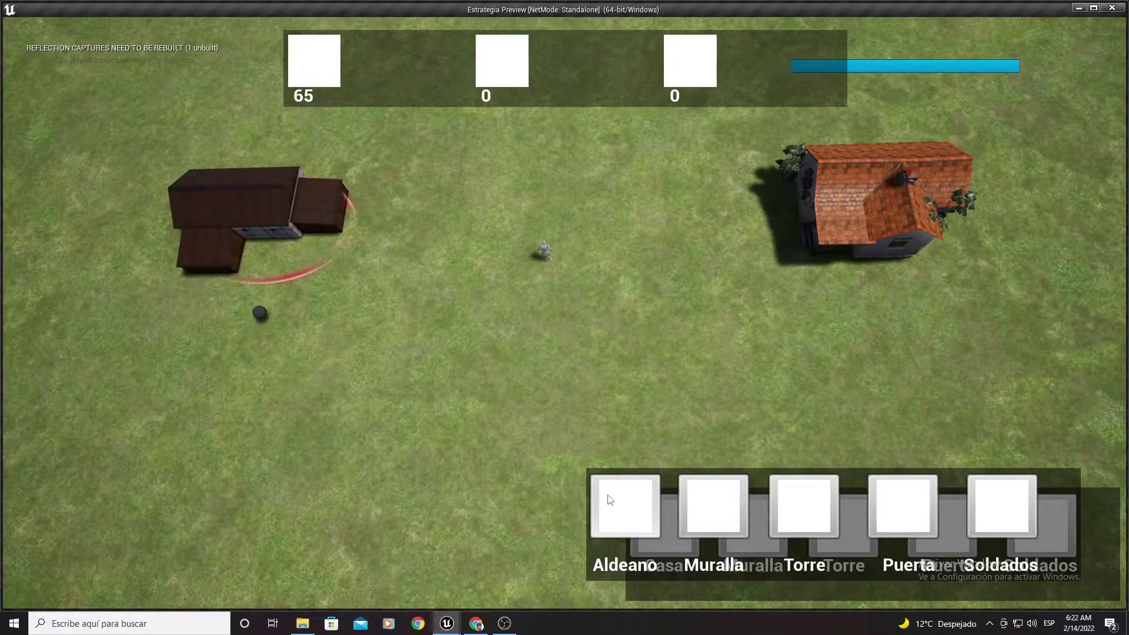
key(a)
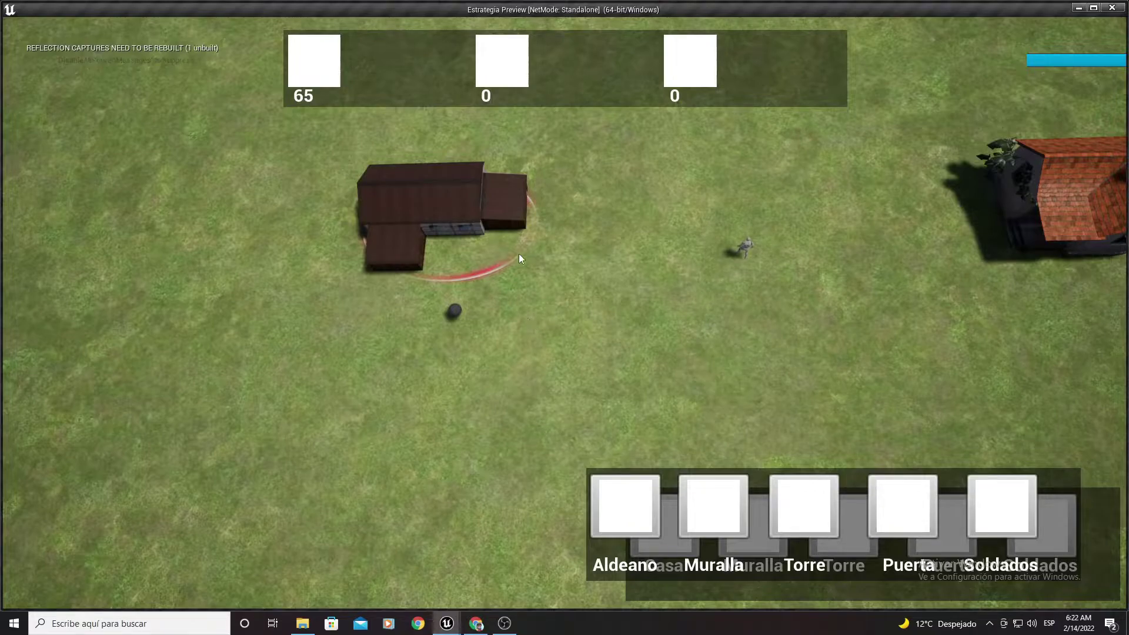
key(d)
key(a)
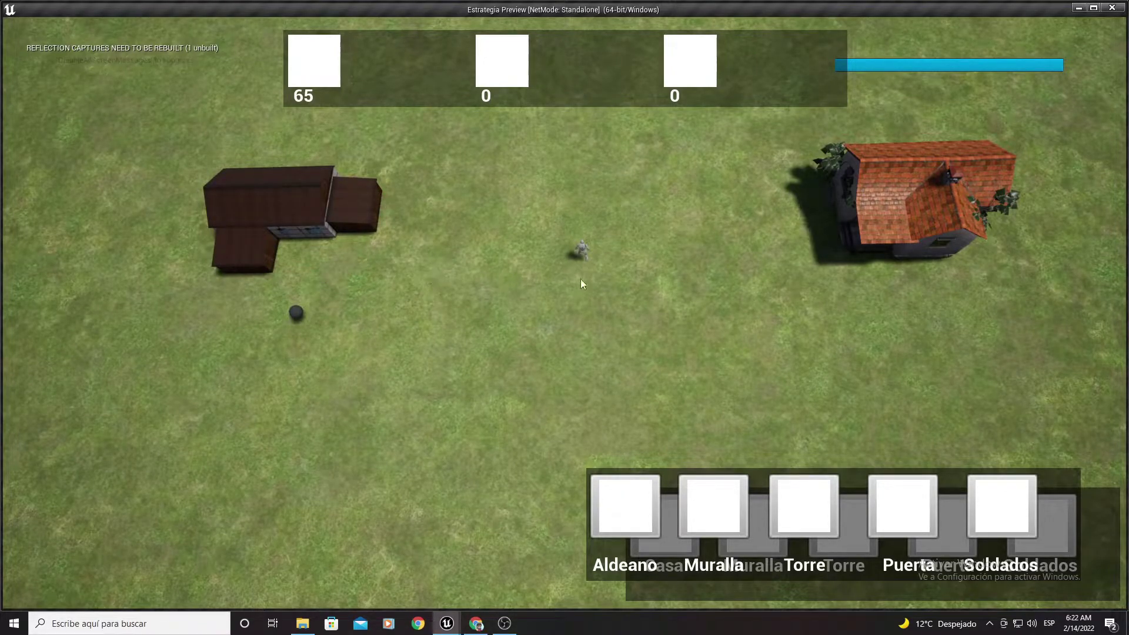
key(Escape)
click(630, 305)
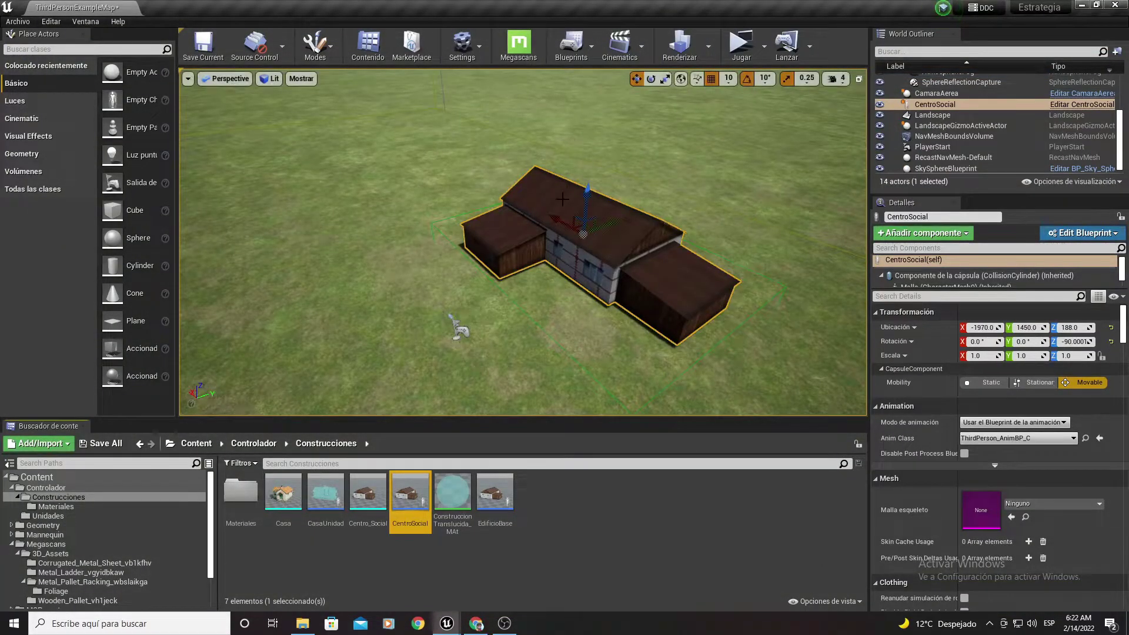
- Open the HUD widget from the Widgets folder, select Image_Comida, and restore its window
right_drag(562, 200, 562, 200)
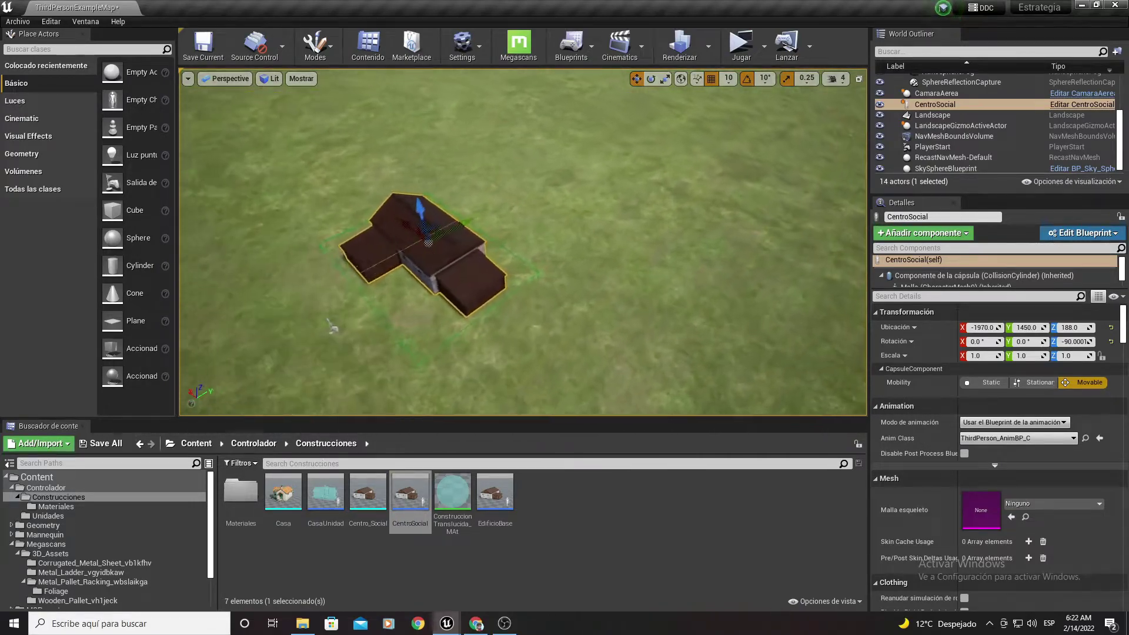
right_drag(310, 119, 310, 120)
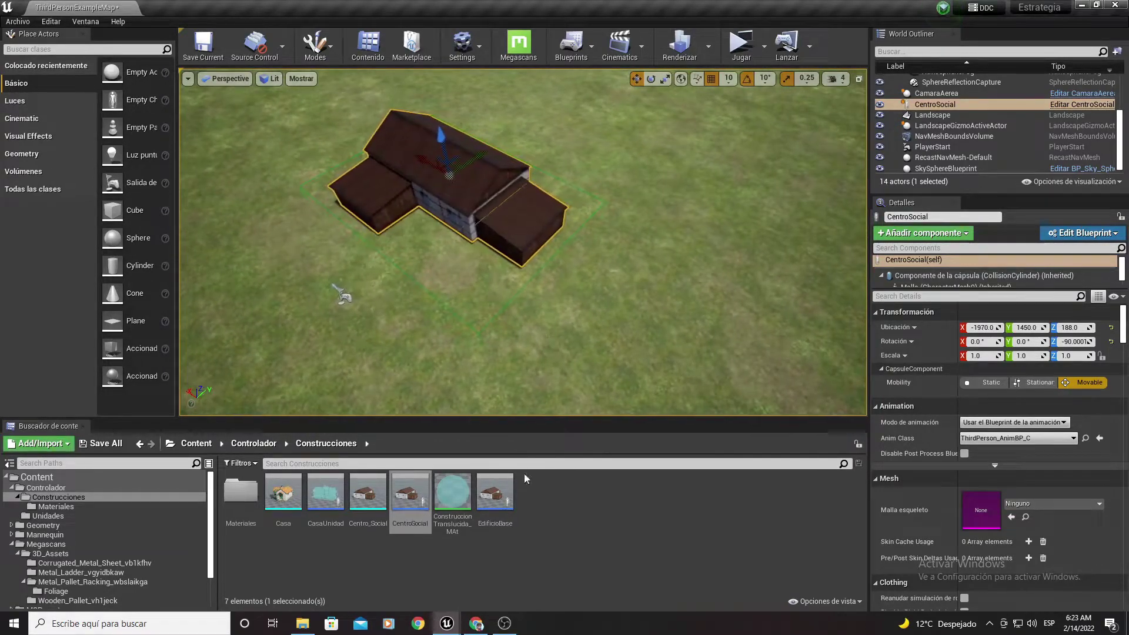
click(204, 447)
double_click(580, 493)
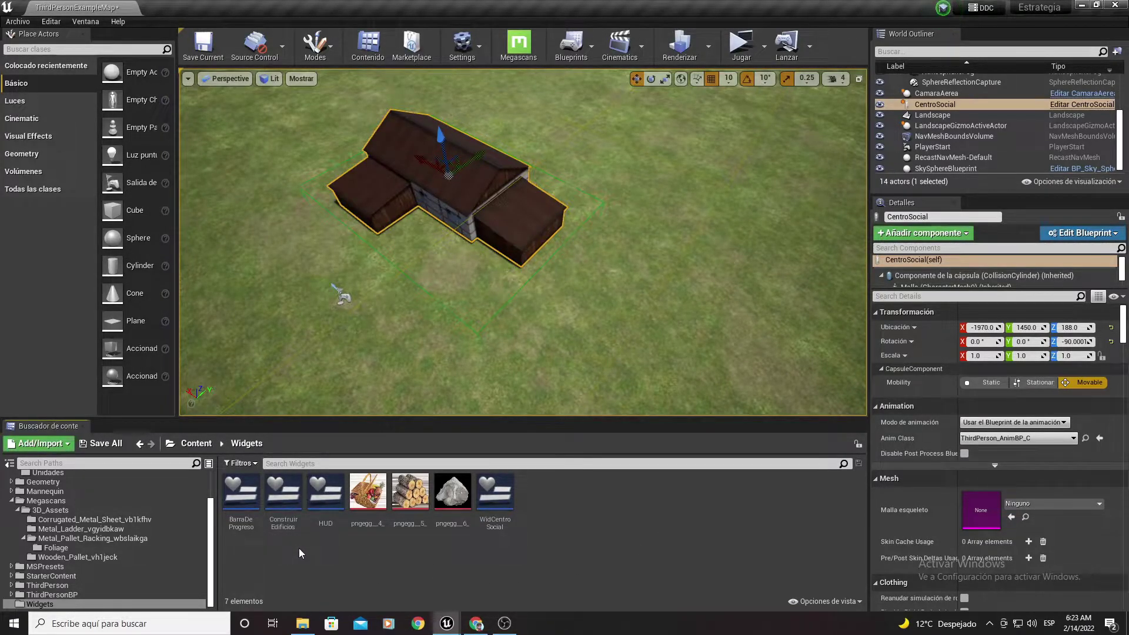
double_click(319, 491)
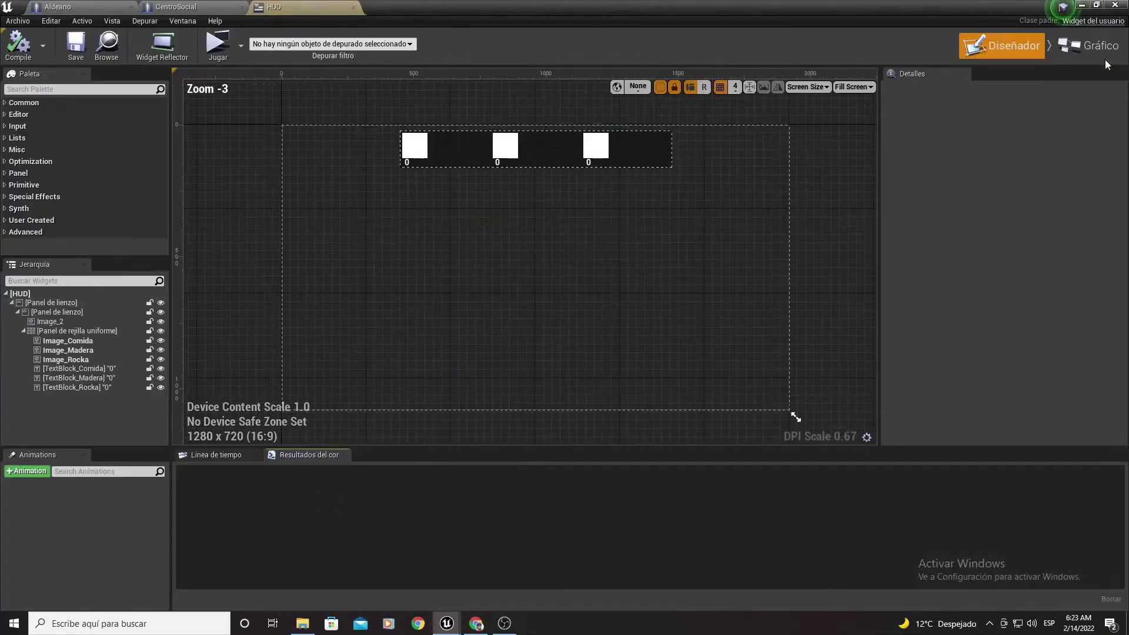
scroll(427, 156, up, 4)
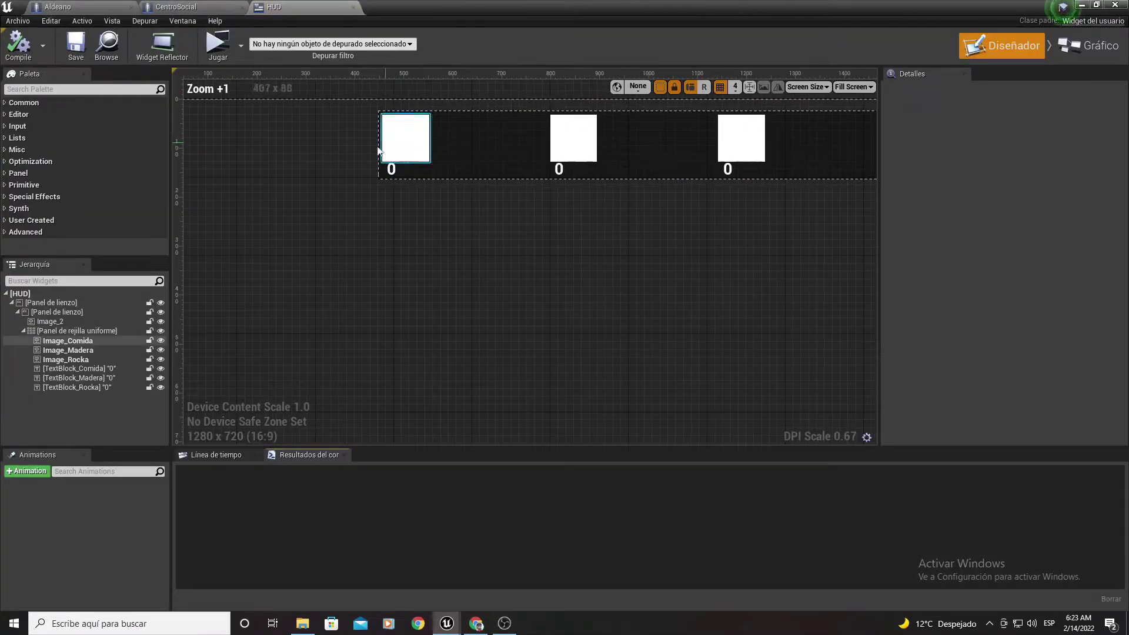
click(82, 344)
click(1095, 6)
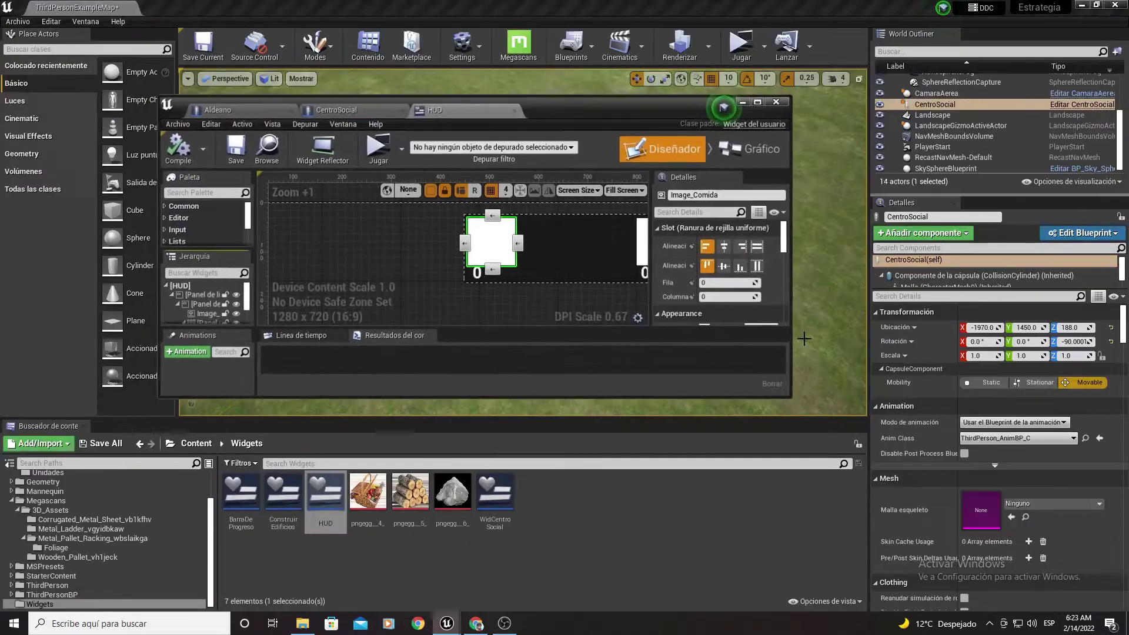
- Rename the basket and wood pngegg textures to Comida and Madera, then begin renaming the rock texture
right_click(371, 497)
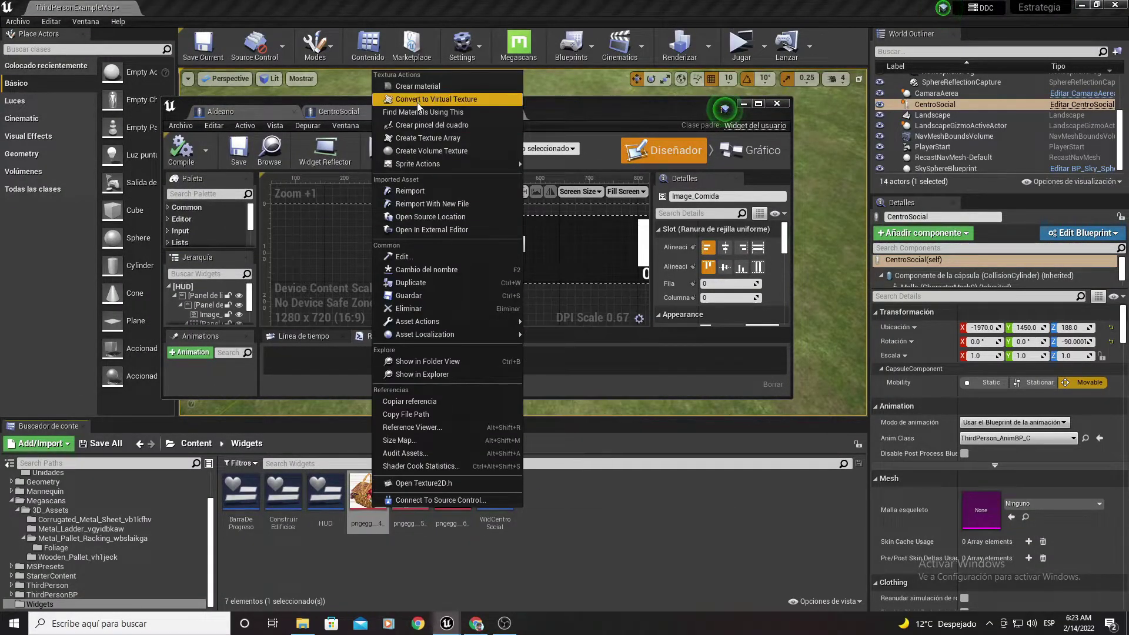
click(423, 269)
text(Comida)
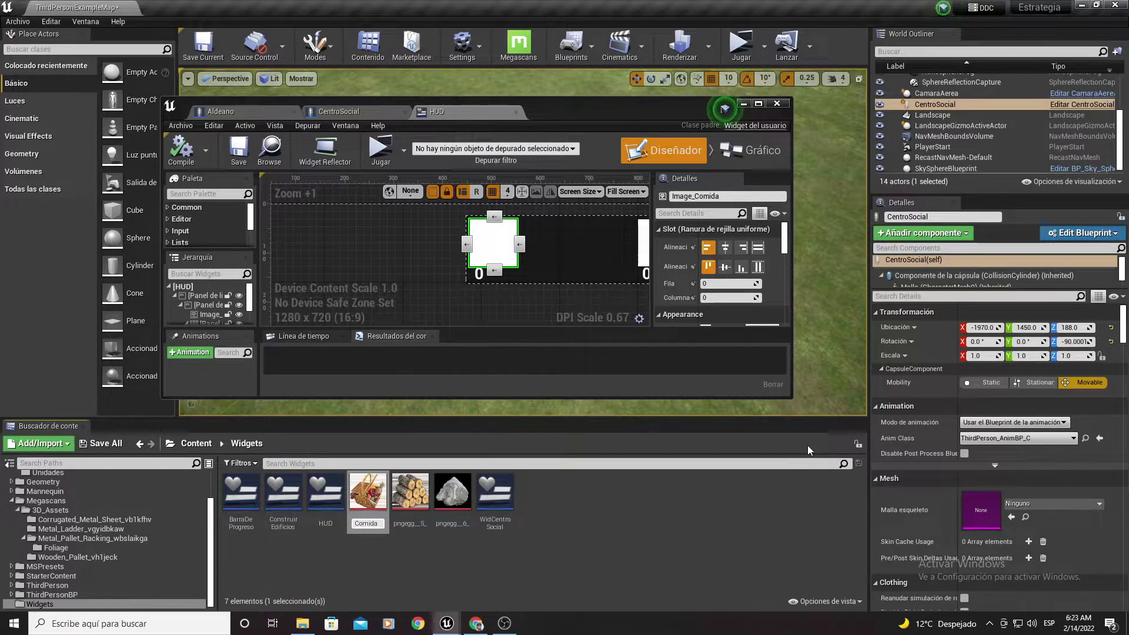
key(Return)
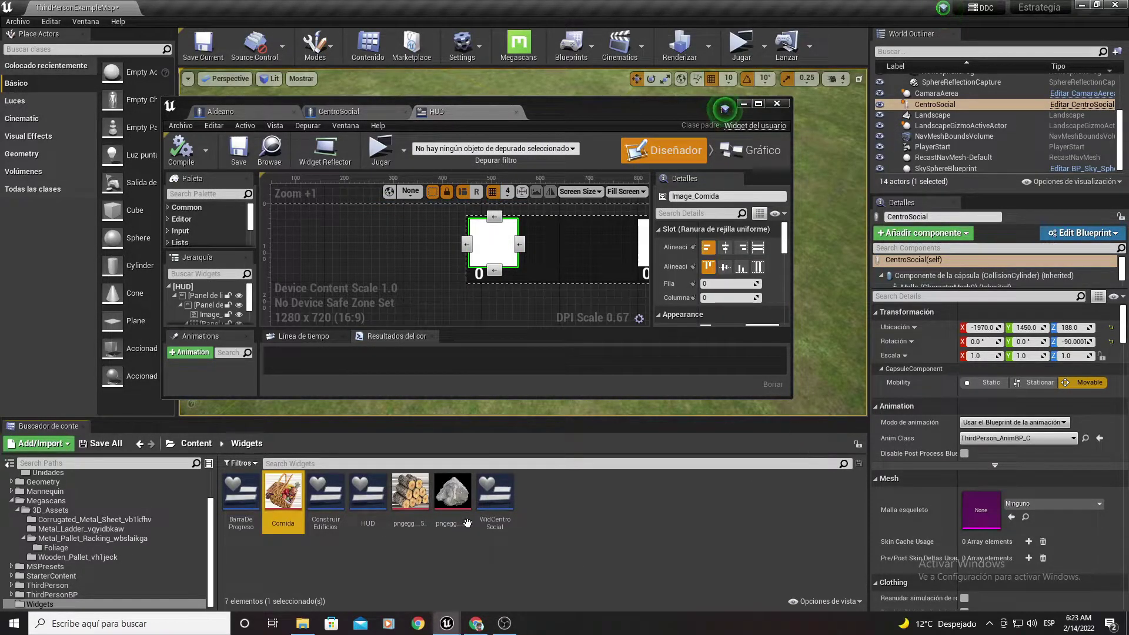
right_click(411, 497)
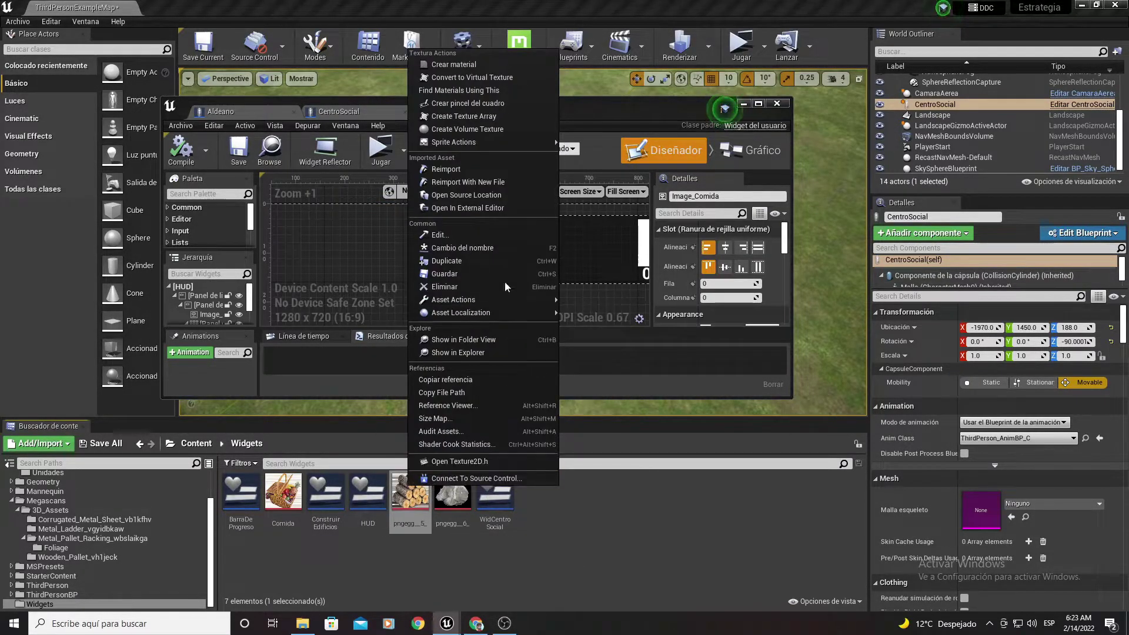
click(449, 248)
text(Mader)
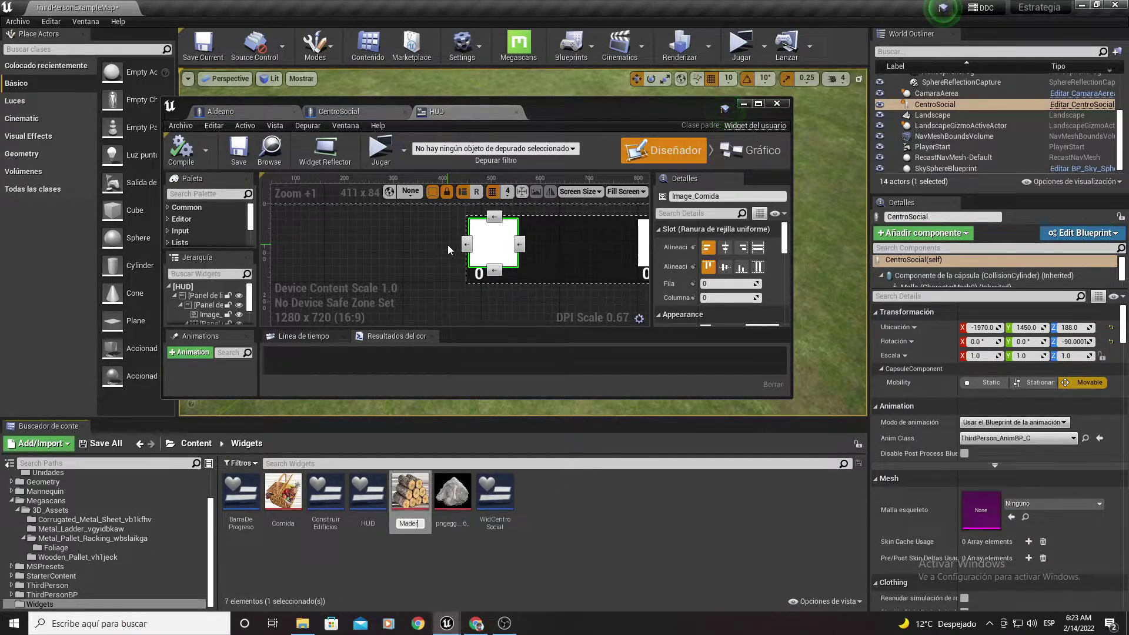
text(a)
key(Return)
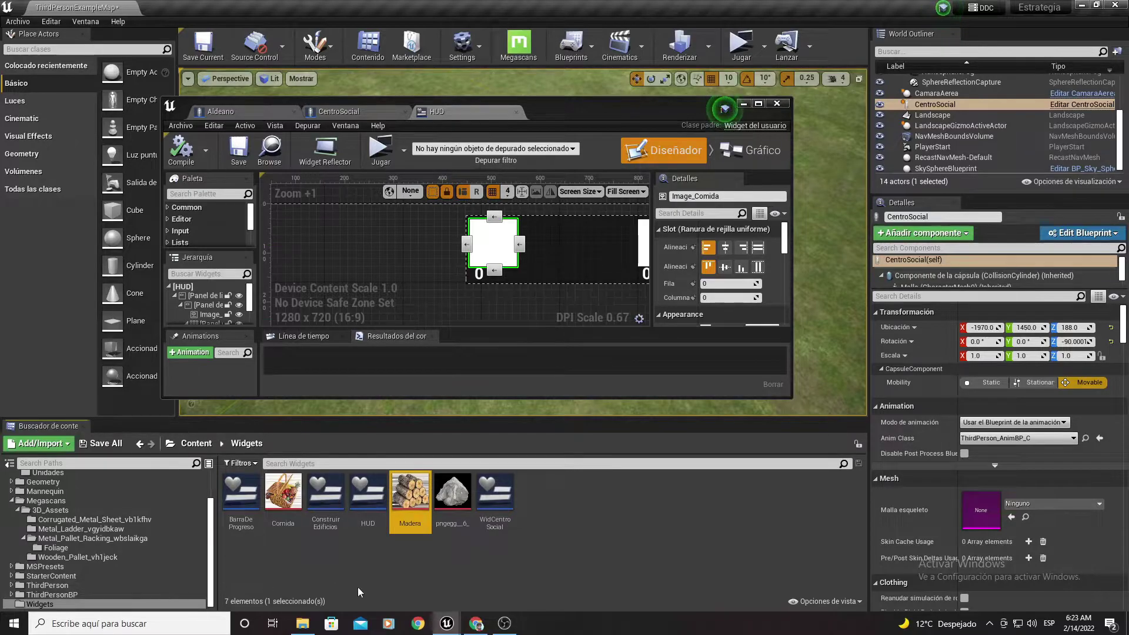
right_click(455, 504)
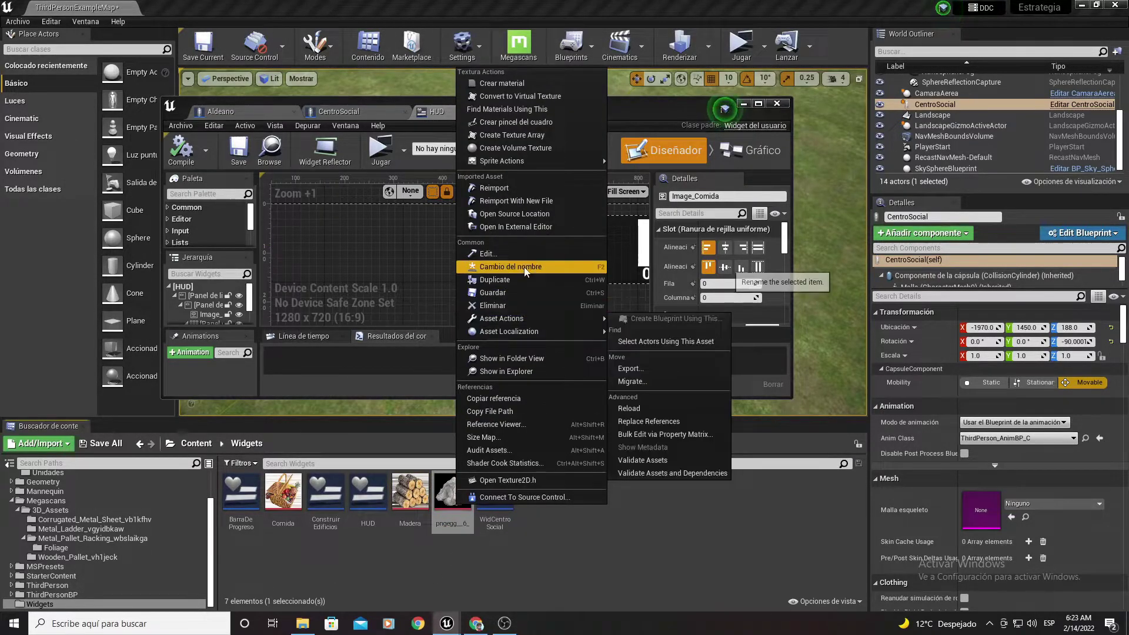
click(521, 282)
- Name the rock texture Rocka, maximize the HUD editor, and give Image_Comida the Comida texture
text(a)
key(Return)
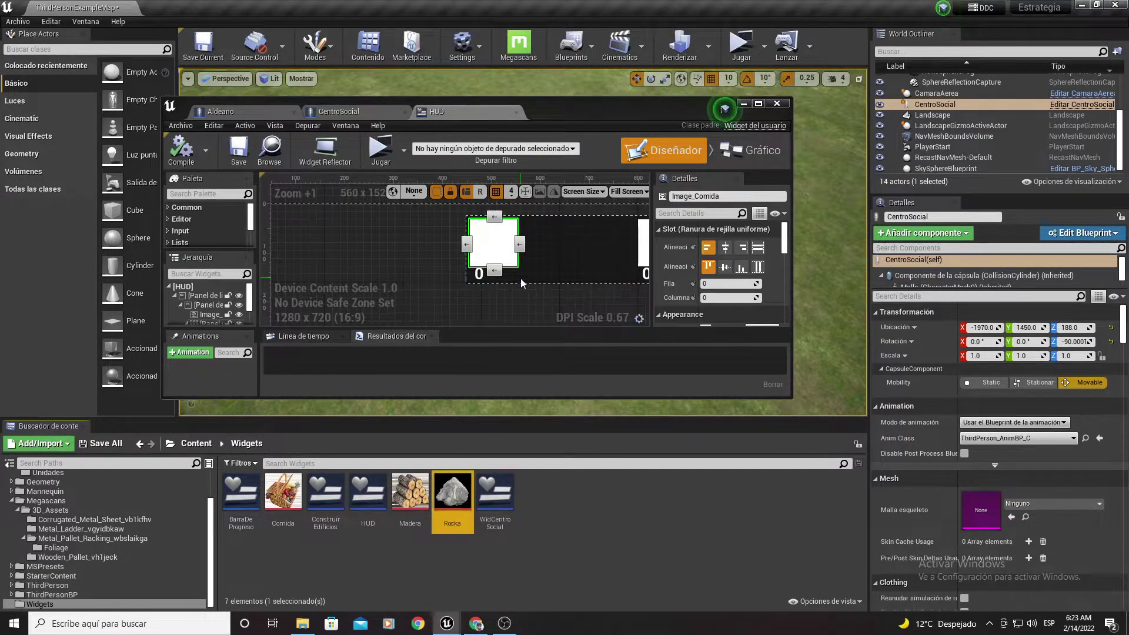
click(758, 105)
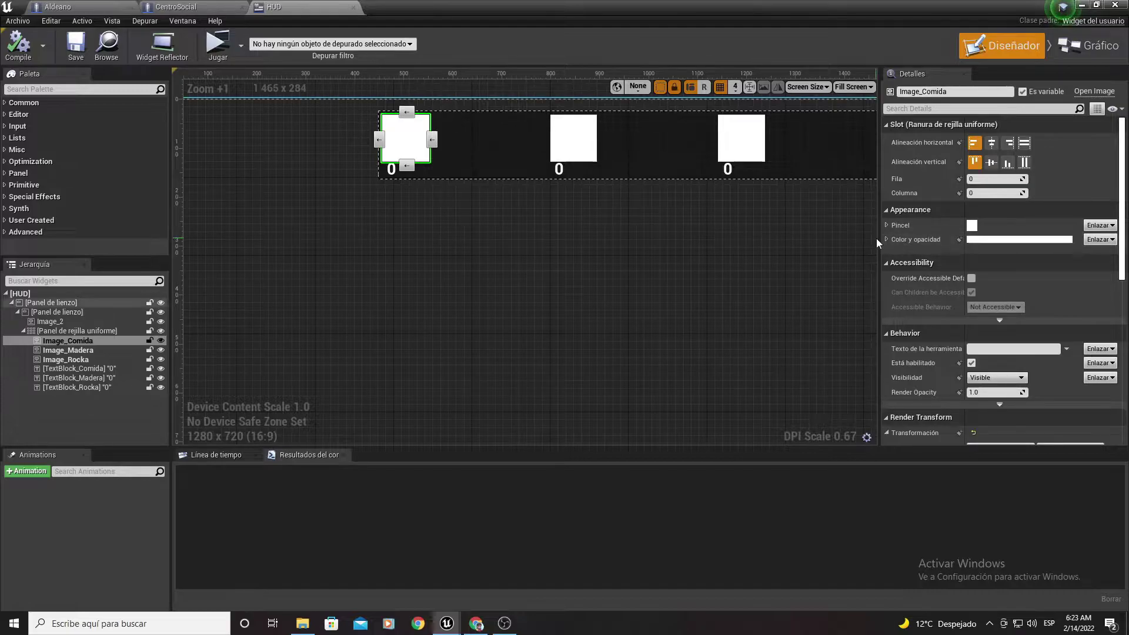
click(888, 225)
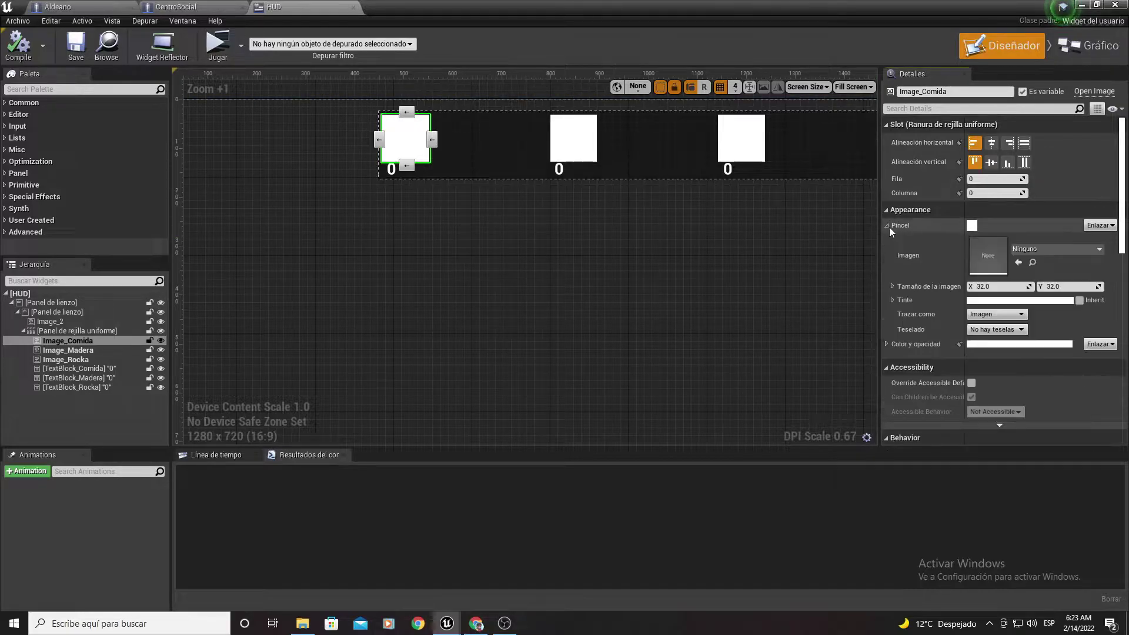
click(1036, 253)
text(comid)
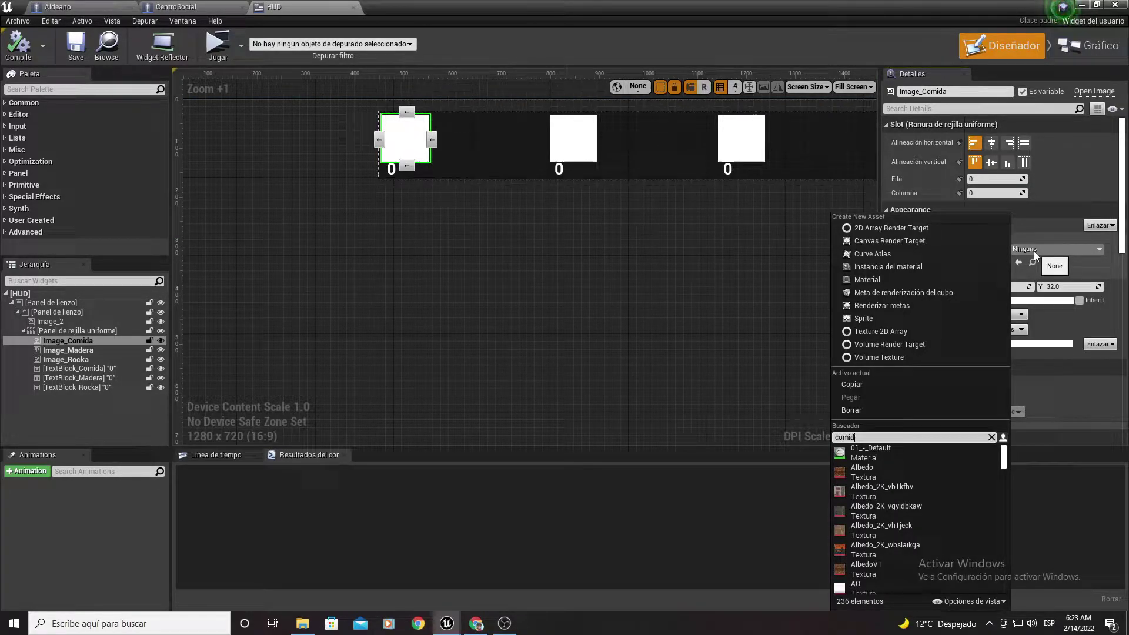
text(a)
click(919, 450)
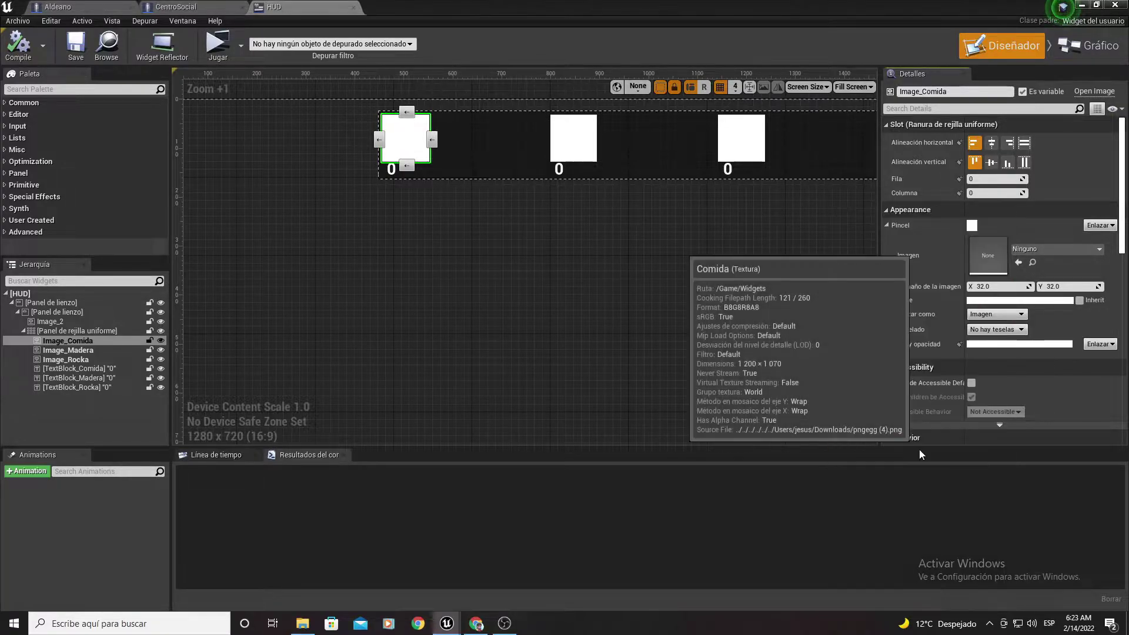
- Set the basket image size to 32 × 32
right_drag(619, 217, 579, 293)
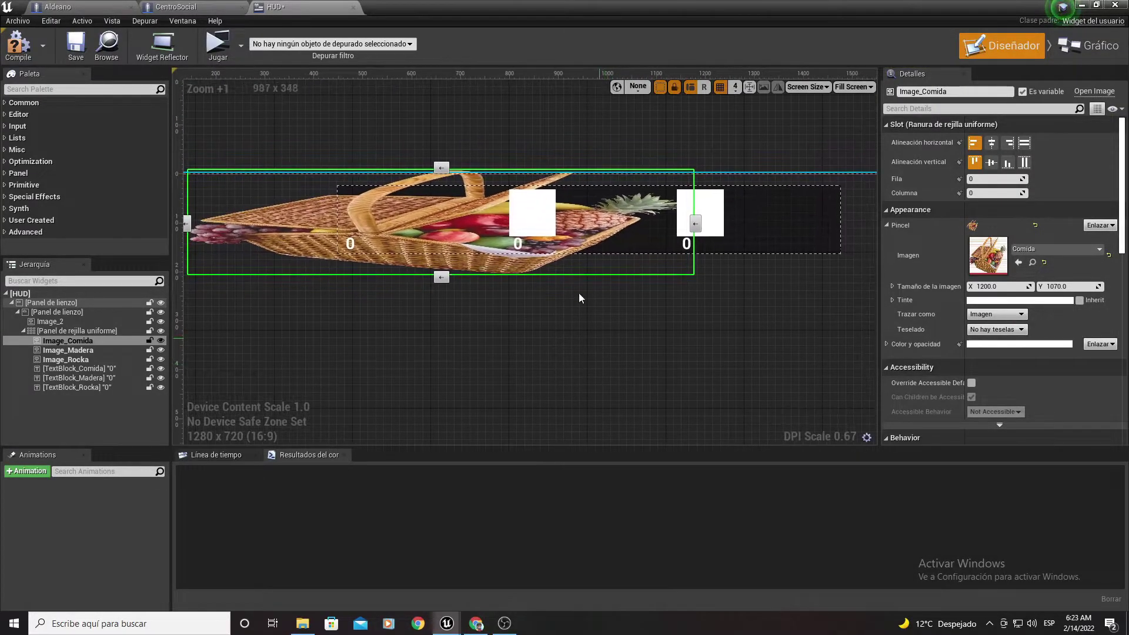
right_drag(445, 332, 595, 333)
scroll(1005, 354, down, 3)
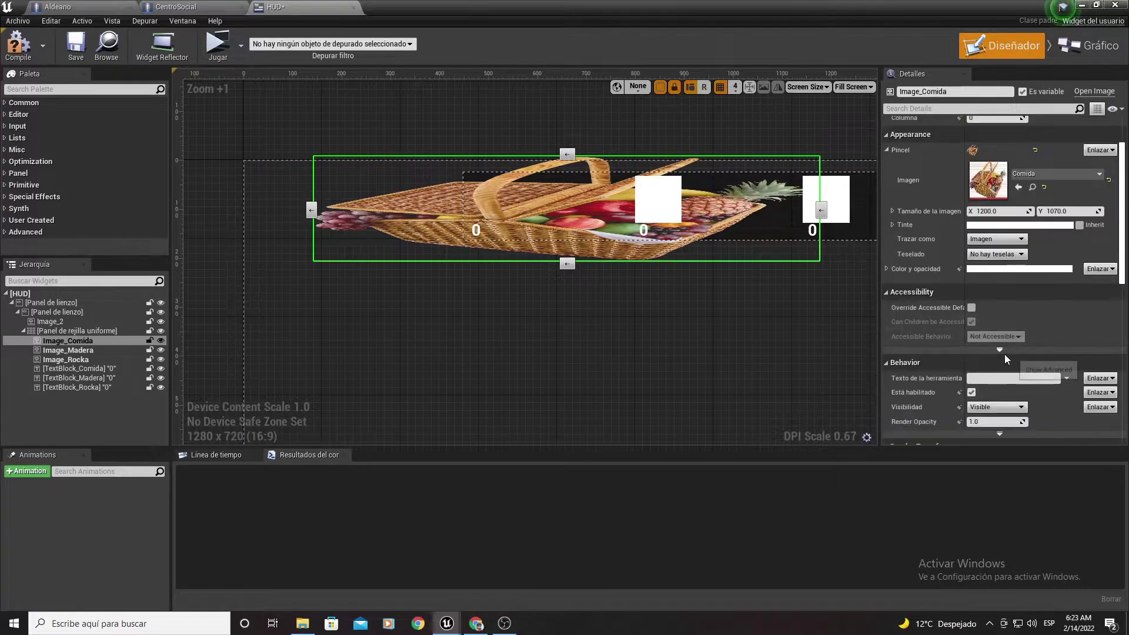
scroll(993, 361, down, 1)
text(3)
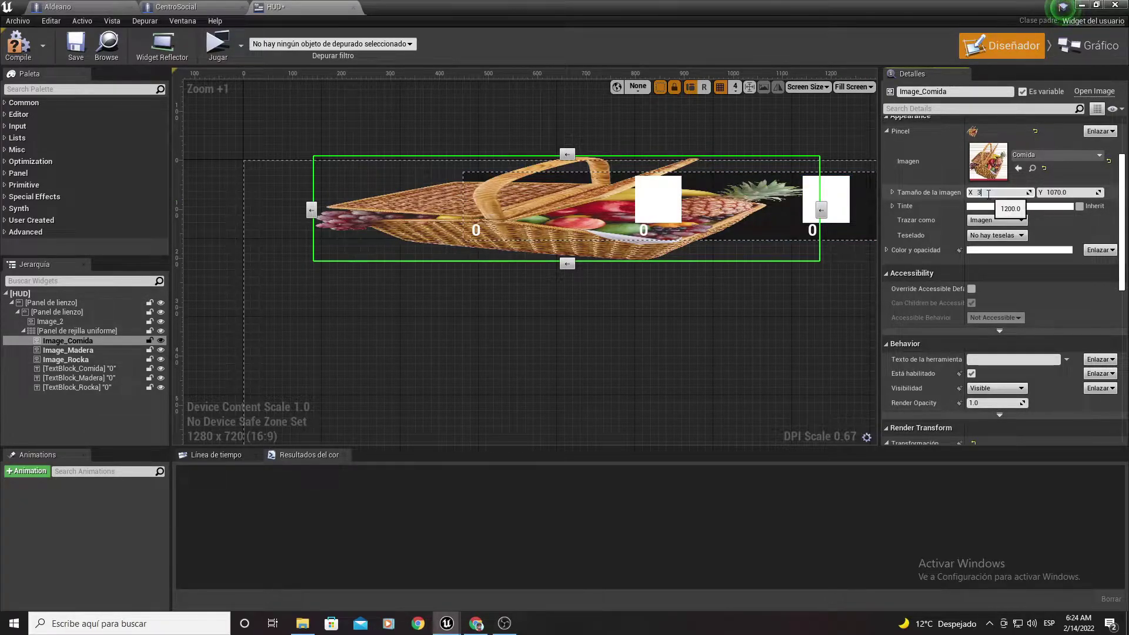
text(2)
click(1068, 193)
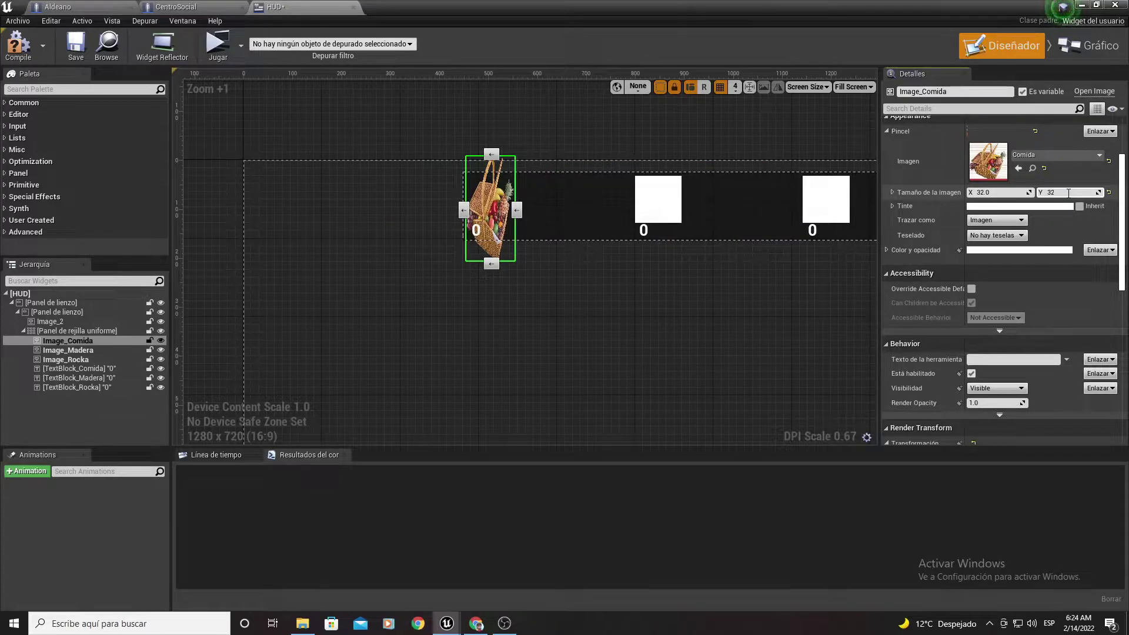
key(Return)
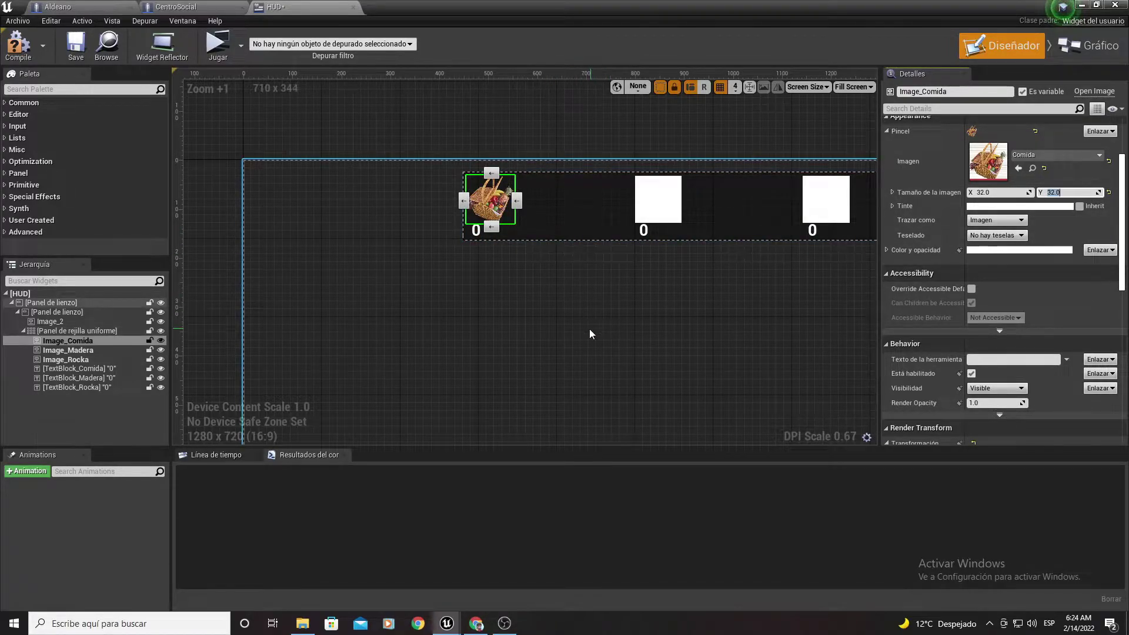
click(650, 218)
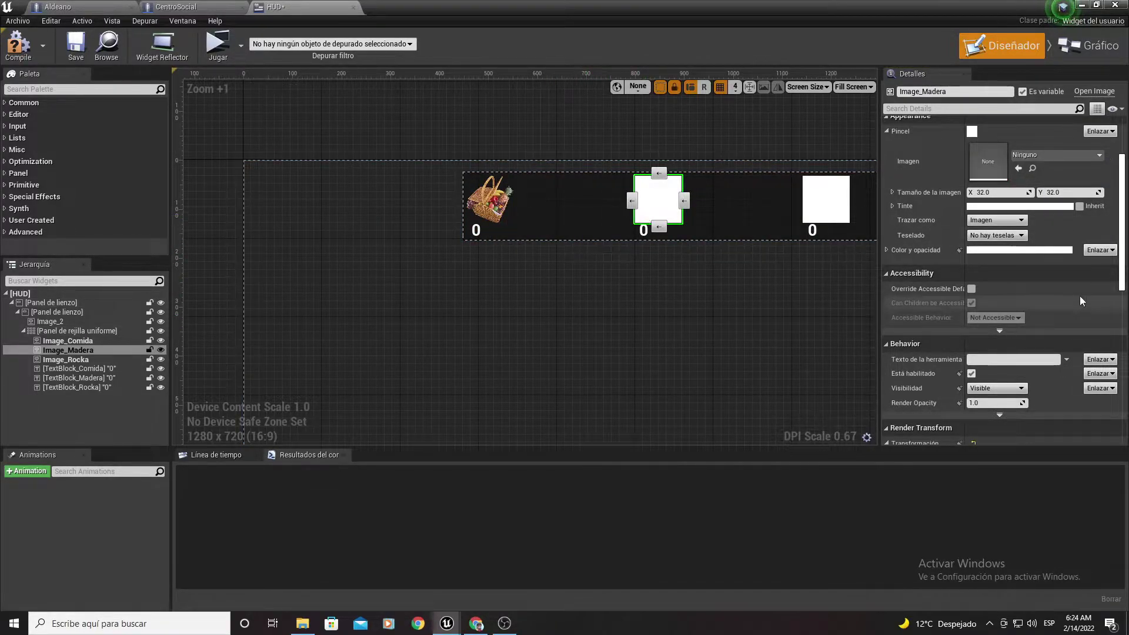
- Set Image_Madera's brush to the Madera texture at 32 × 32
scroll(999, 162, up, 1)
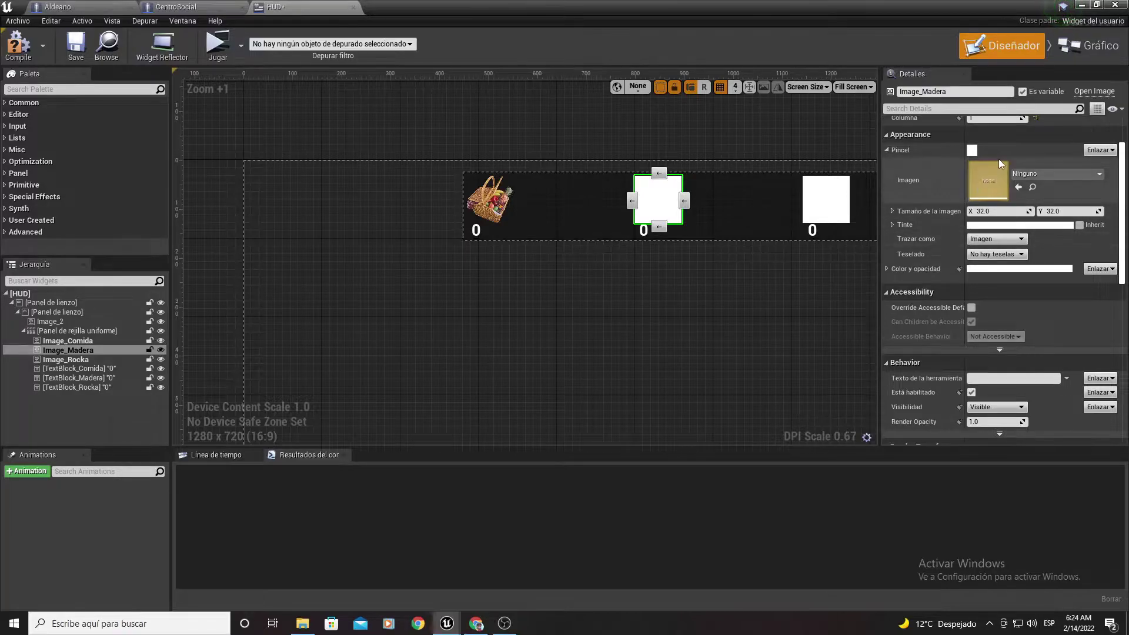
click(1036, 174)
text(adera)
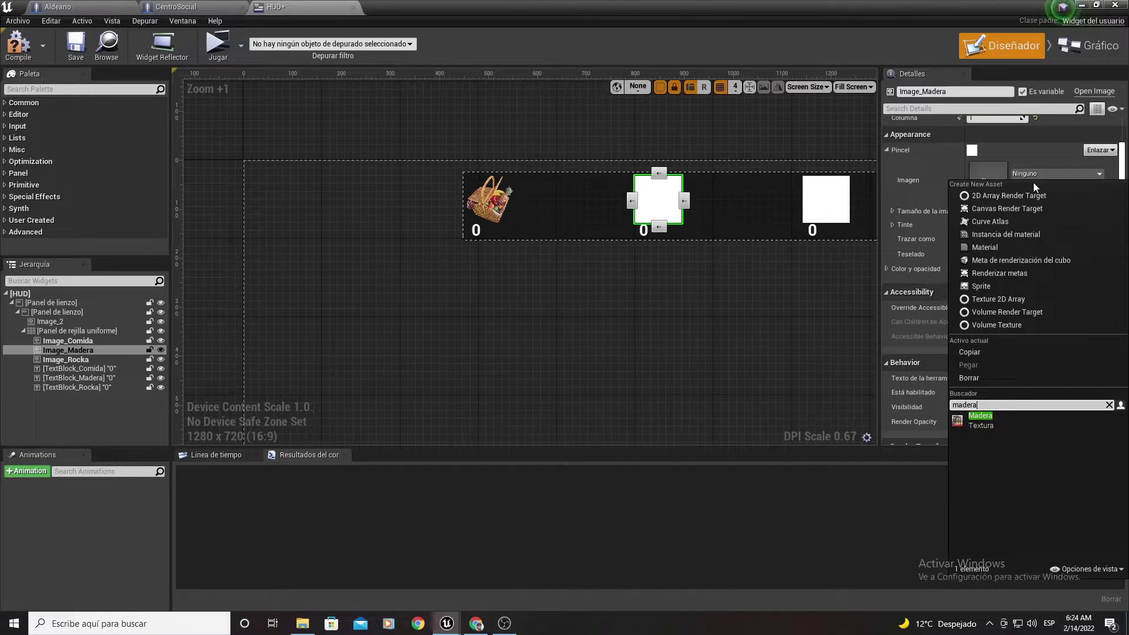
click(997, 414)
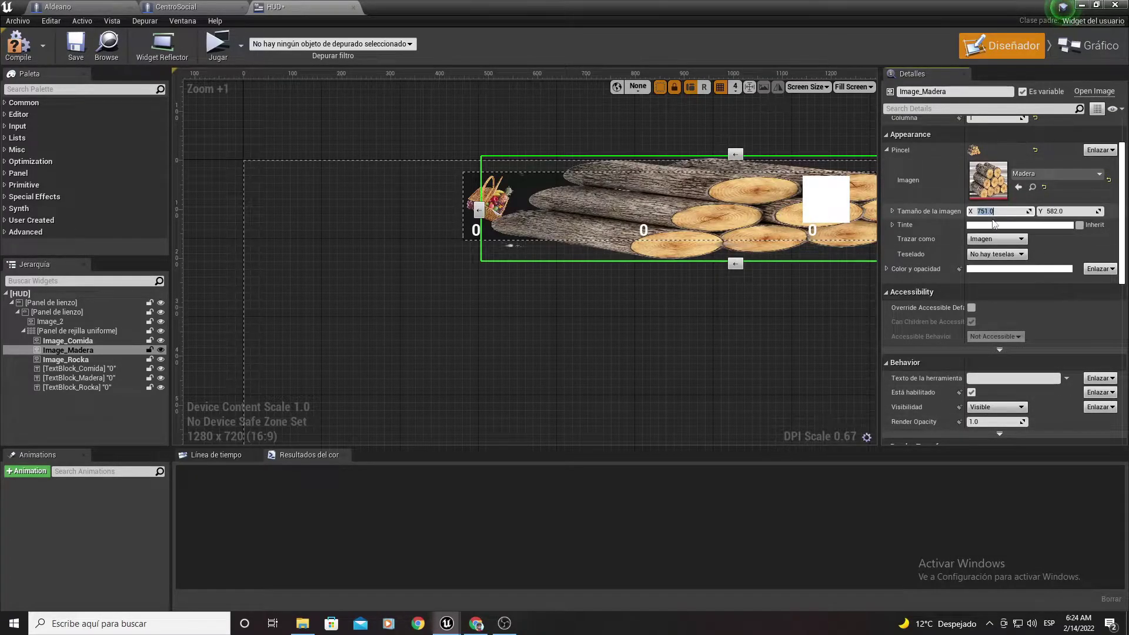
click(1075, 212)
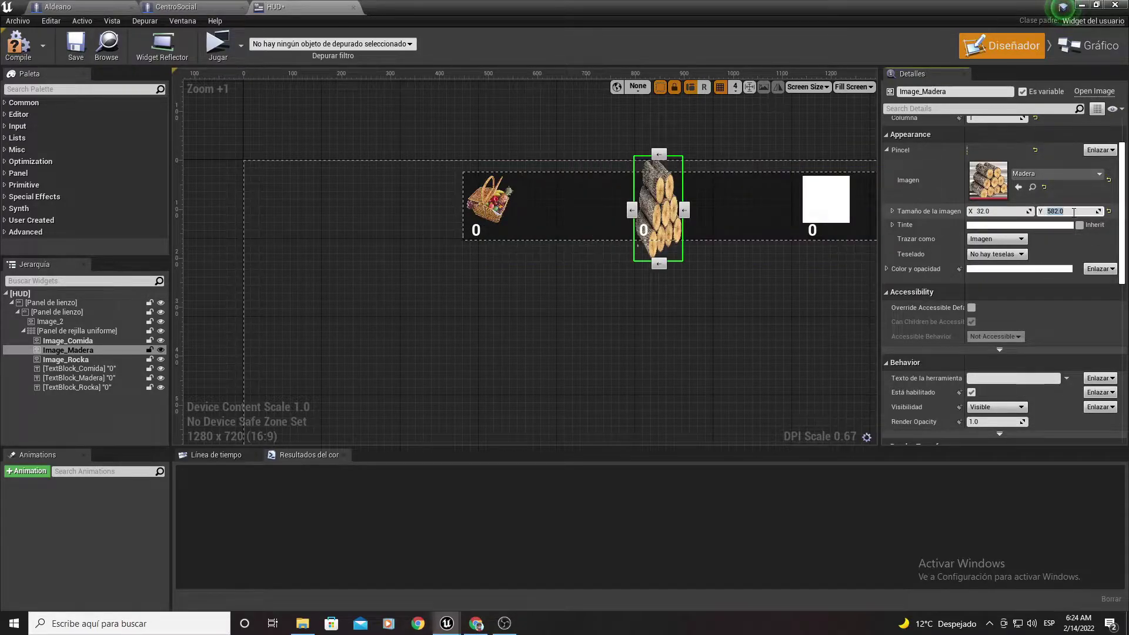
text(32)
key(Return)
- Set Image_Rocka's brush to the Rocka texture at 32 × 32, replacing the wrong first pick
right_drag(735, 237, 467, 288)
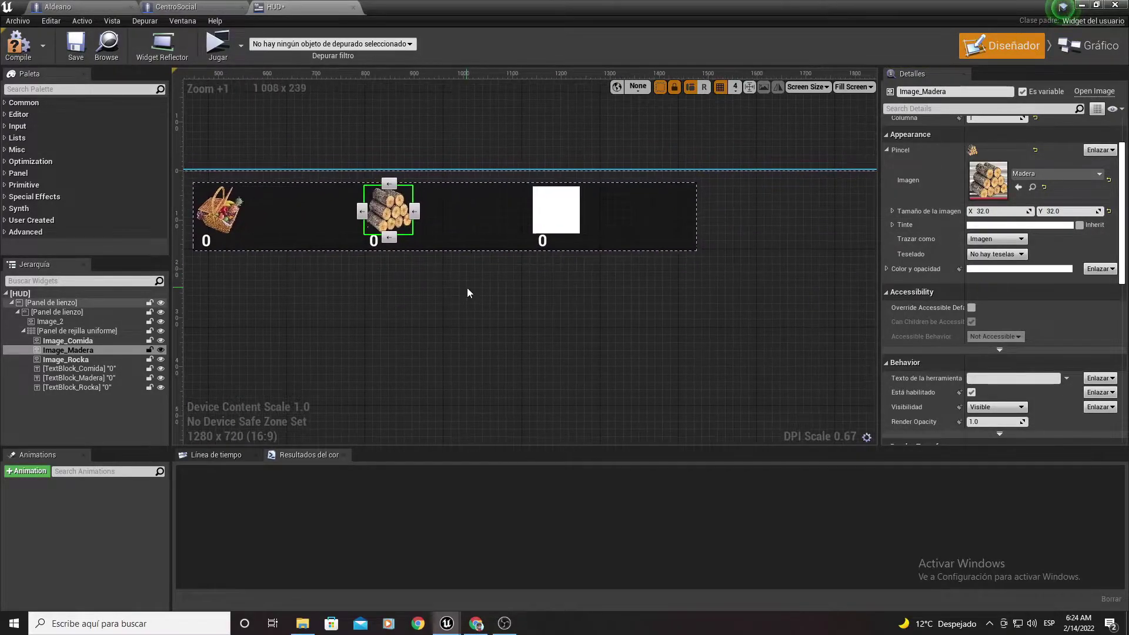
click(555, 211)
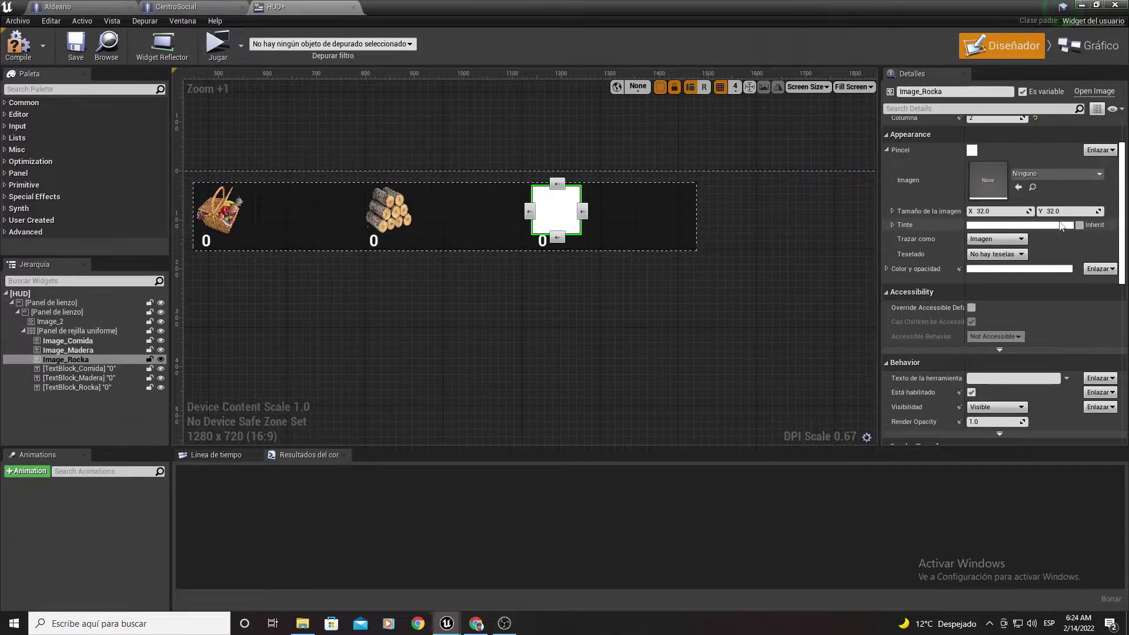
click(1031, 171)
text(roc)
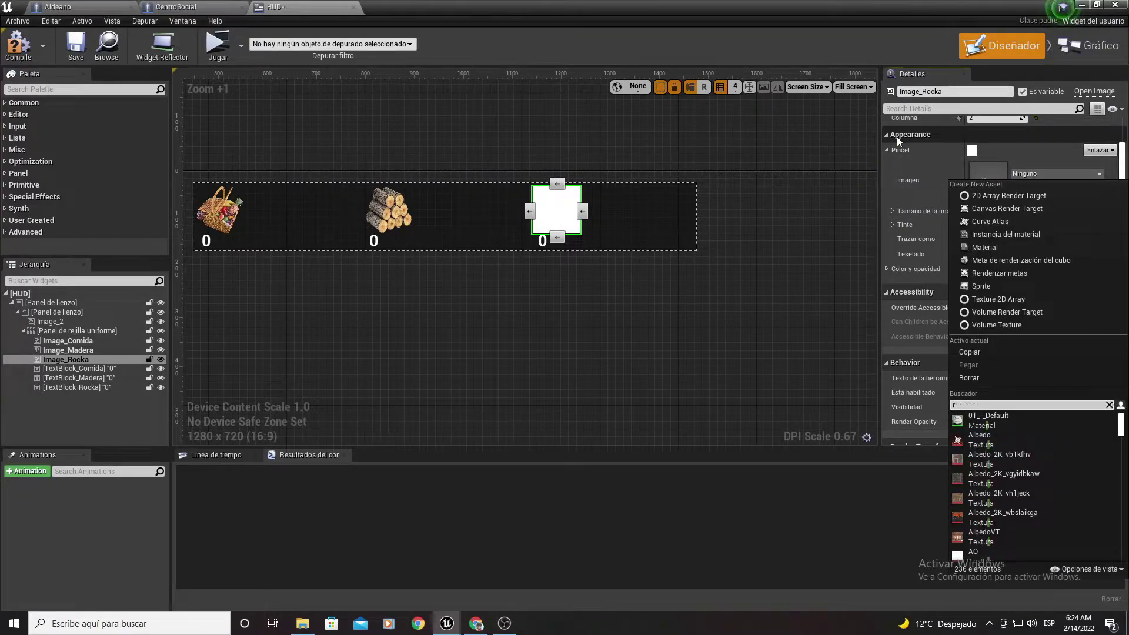
key(Return)
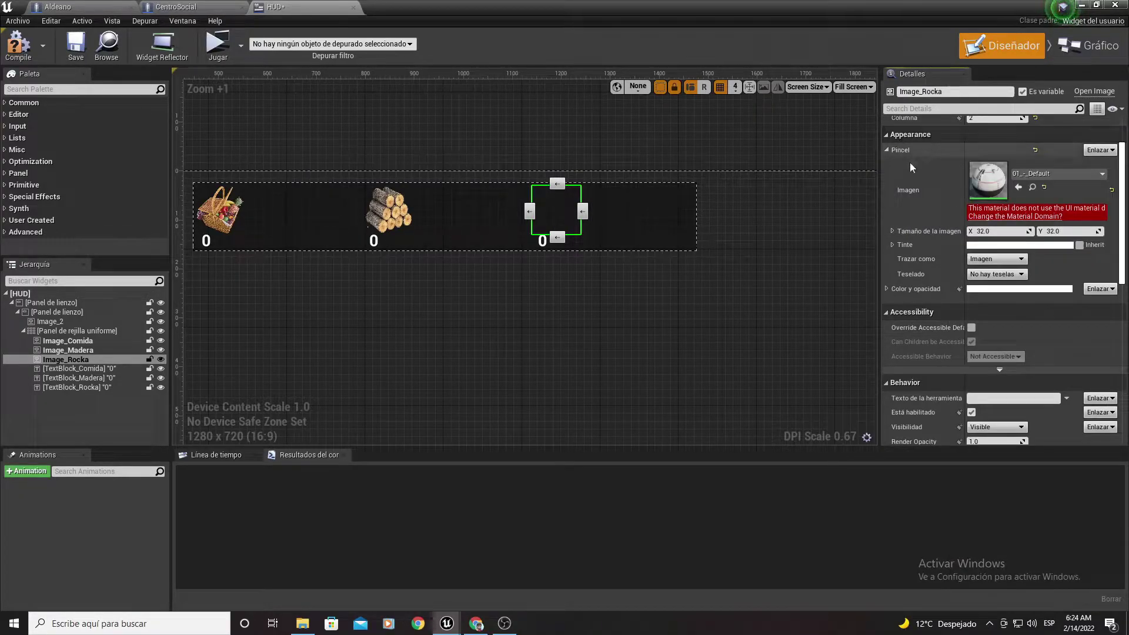
click(1043, 174)
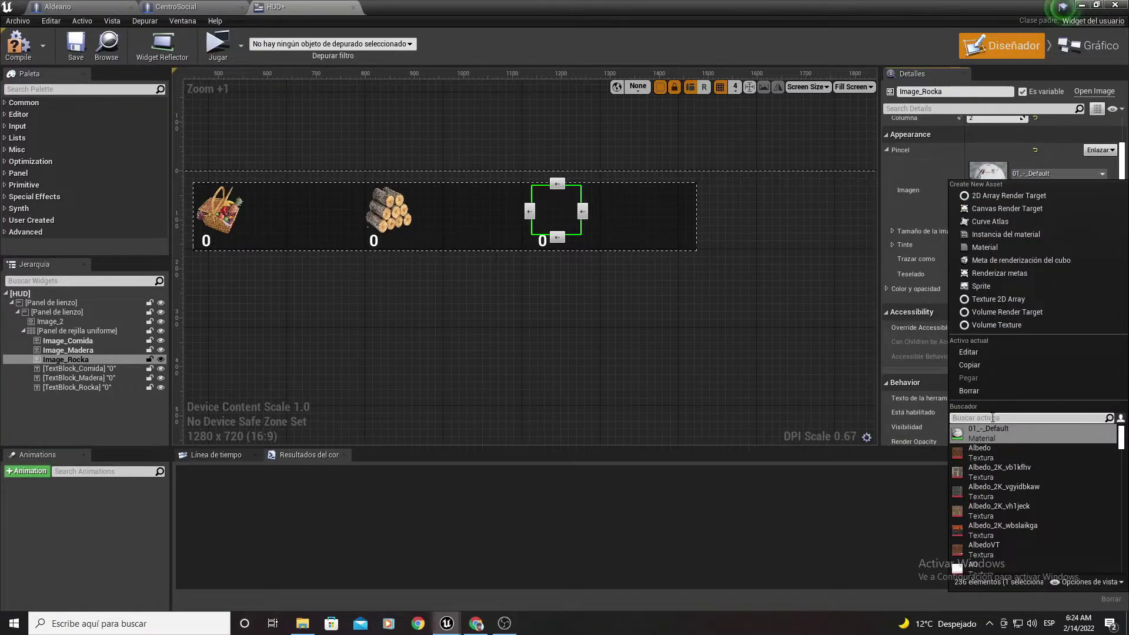
click(988, 418)
text(roc)
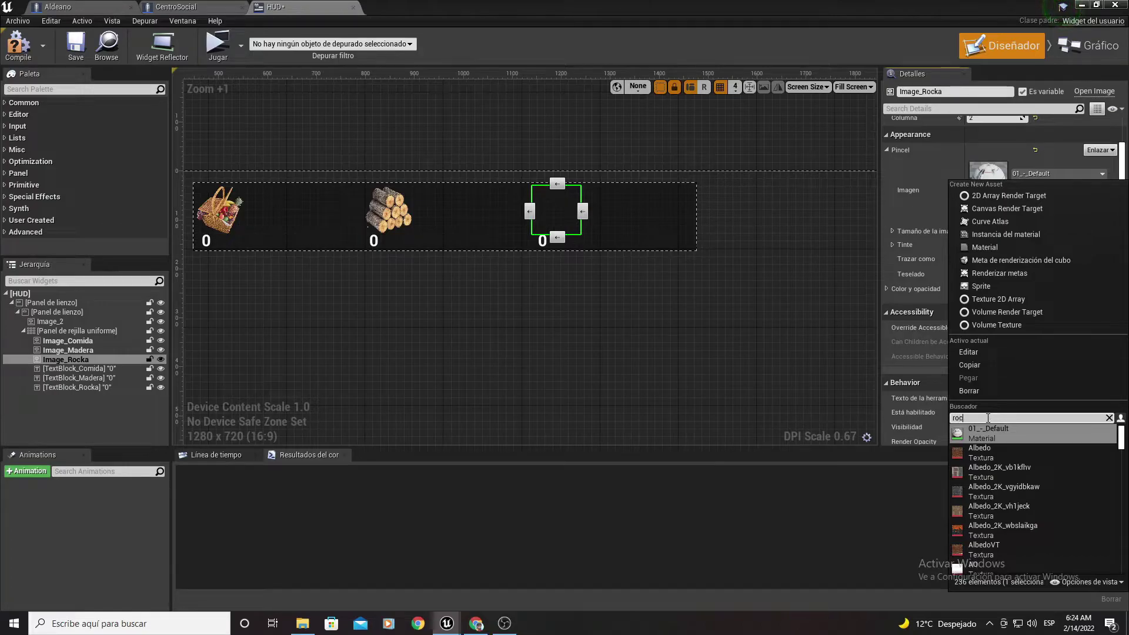
text(ka)
click(978, 435)
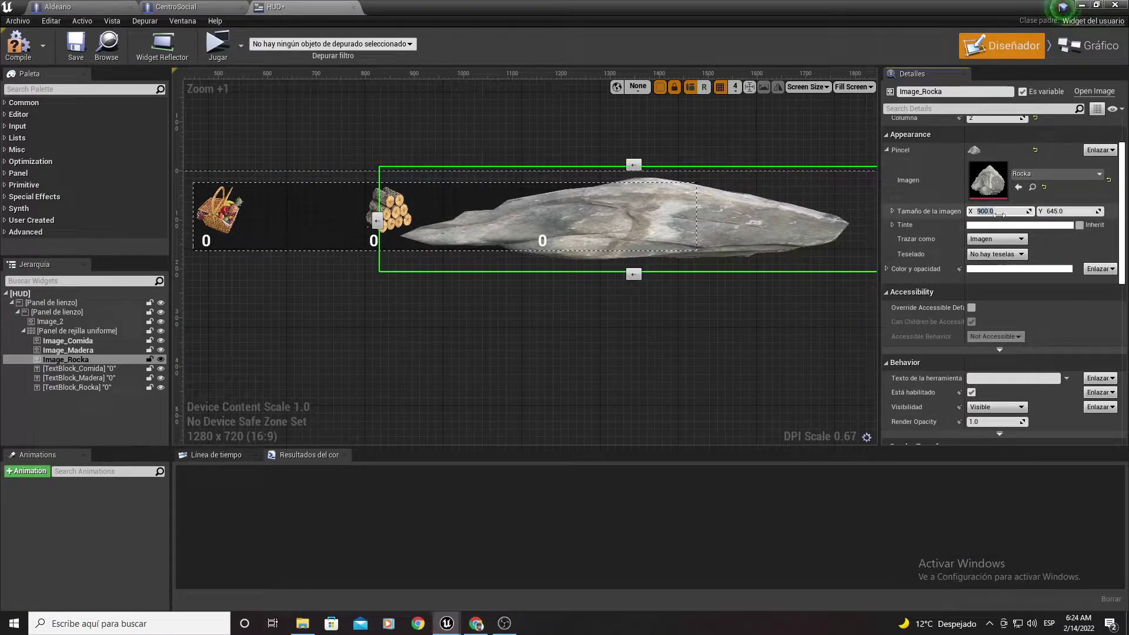
key(Tab)
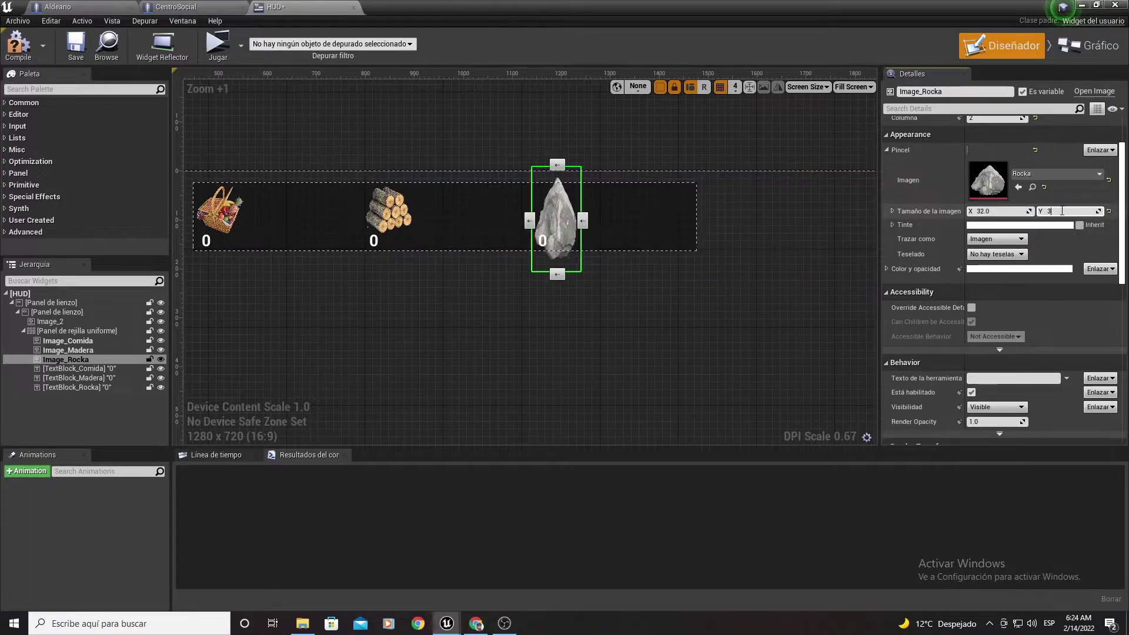
text(32)
key(Return)
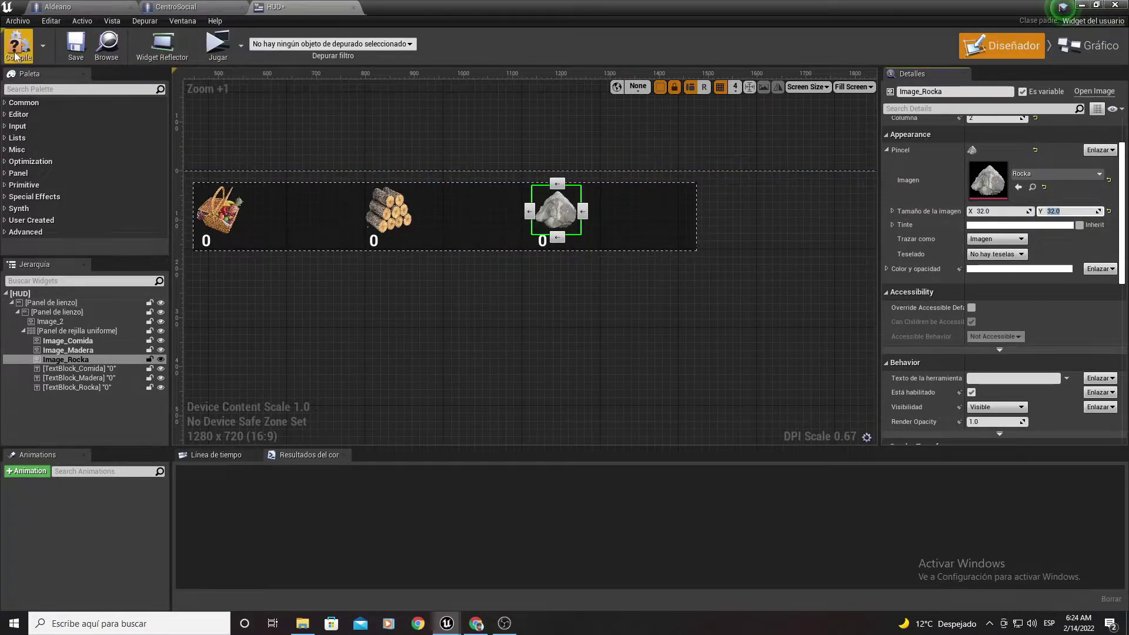
- Compile and save the HUD widget, then close its editor
click(18, 44)
click(75, 44)
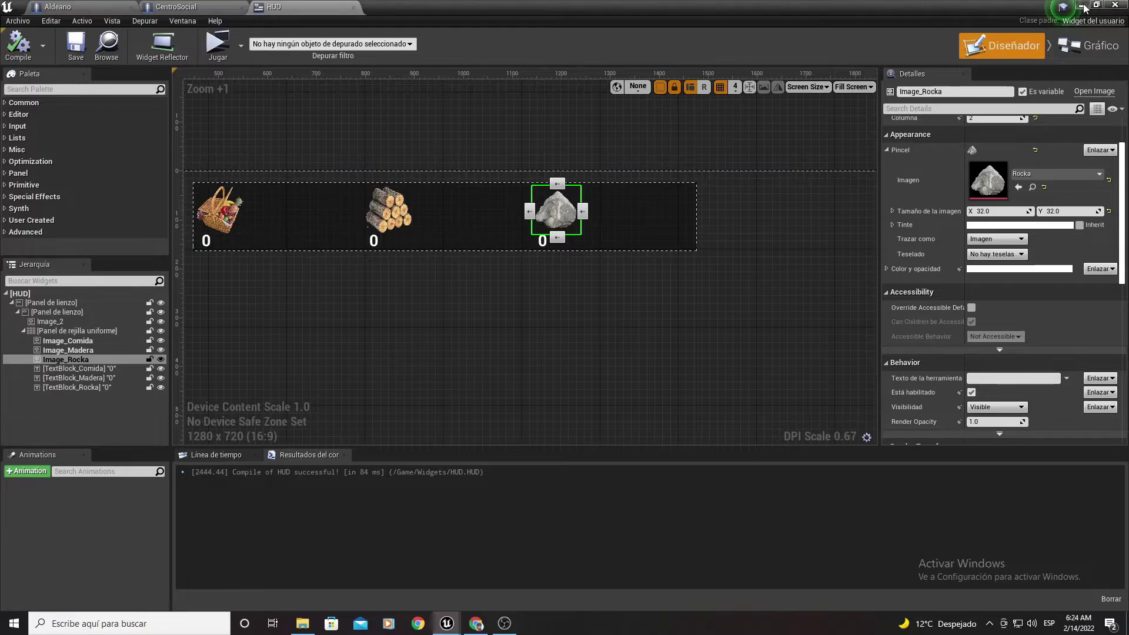
click(1115, 6)
- Launch the game preview and pan the camera with D and W toward the house
click(738, 48)
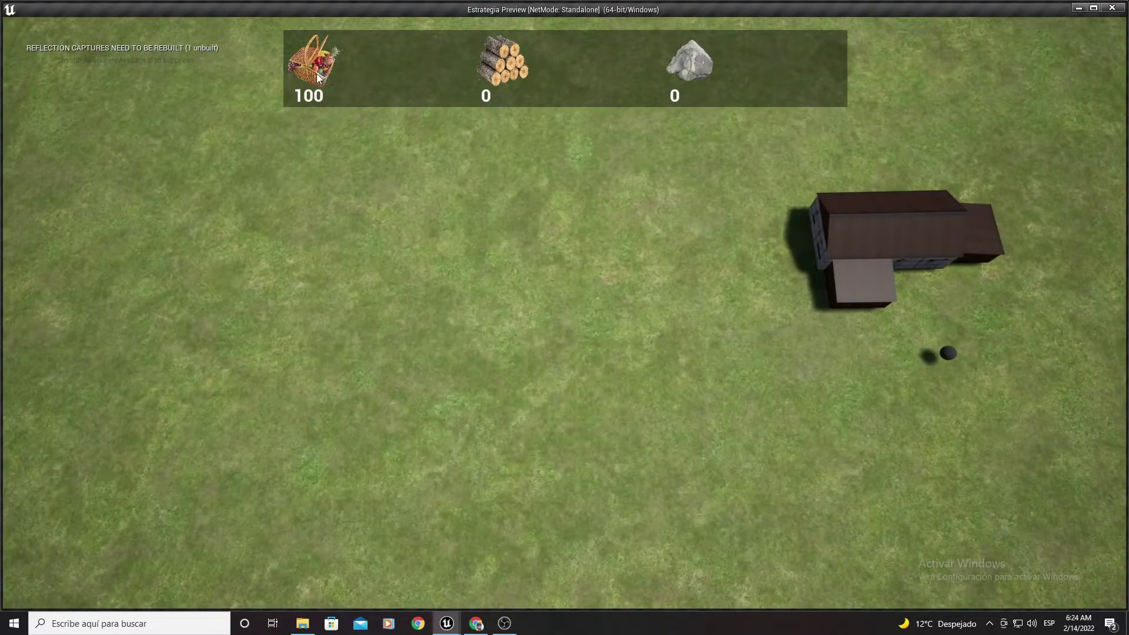
key(d)
key(w)
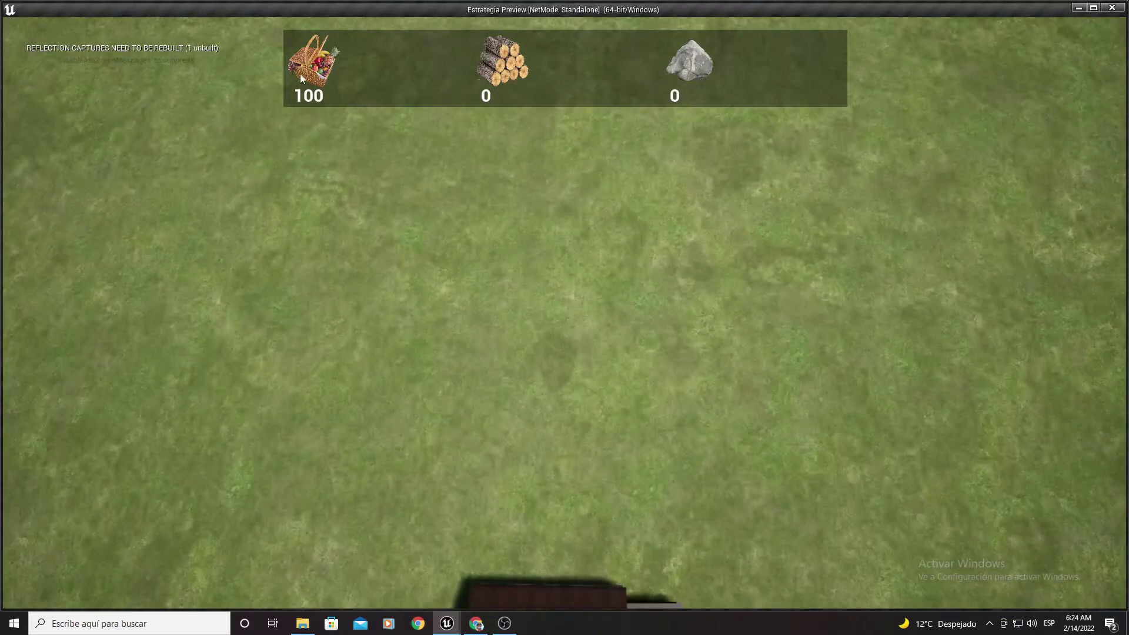
- Close the game preview and bring the HUD widget editor back to the front
mouse_move(715, 605)
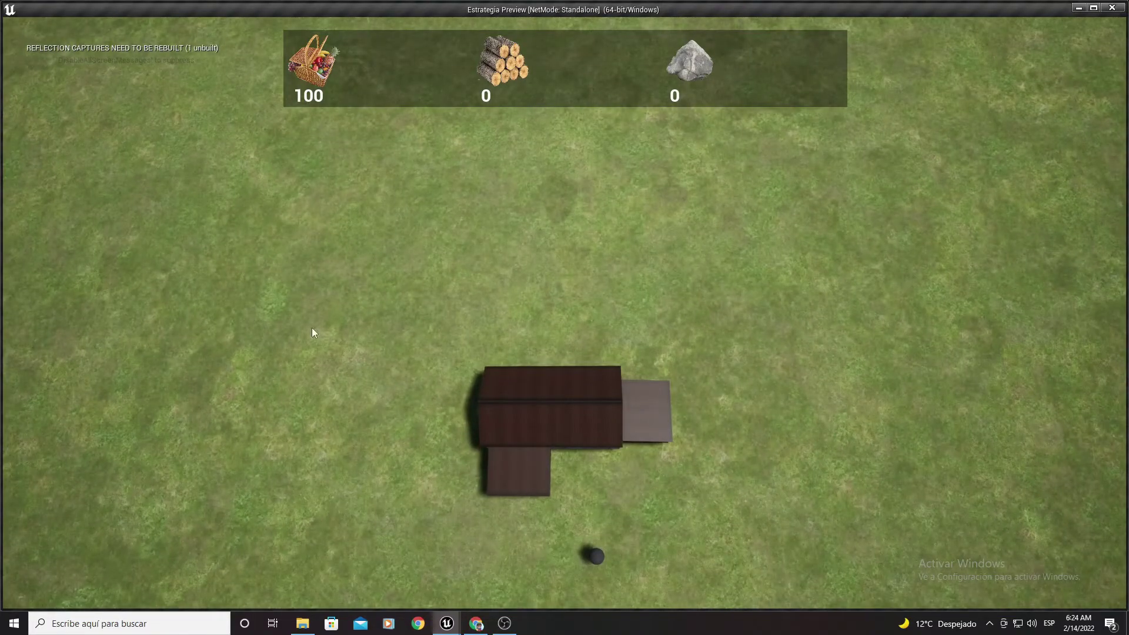
key(Escape)
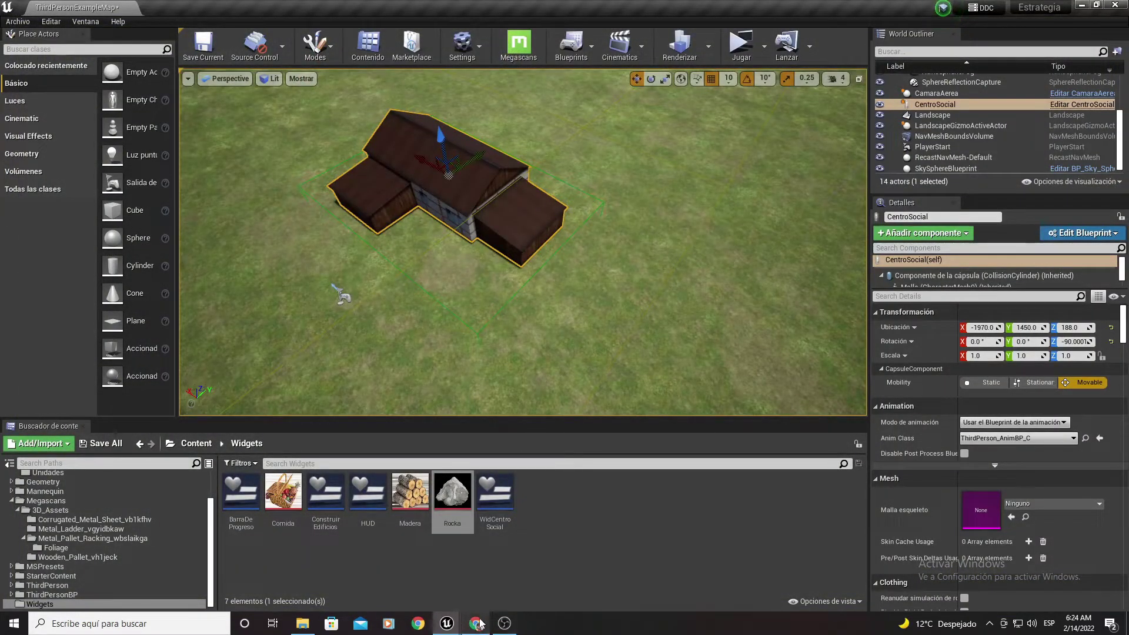
mouse_move(447, 624)
click(587, 507)
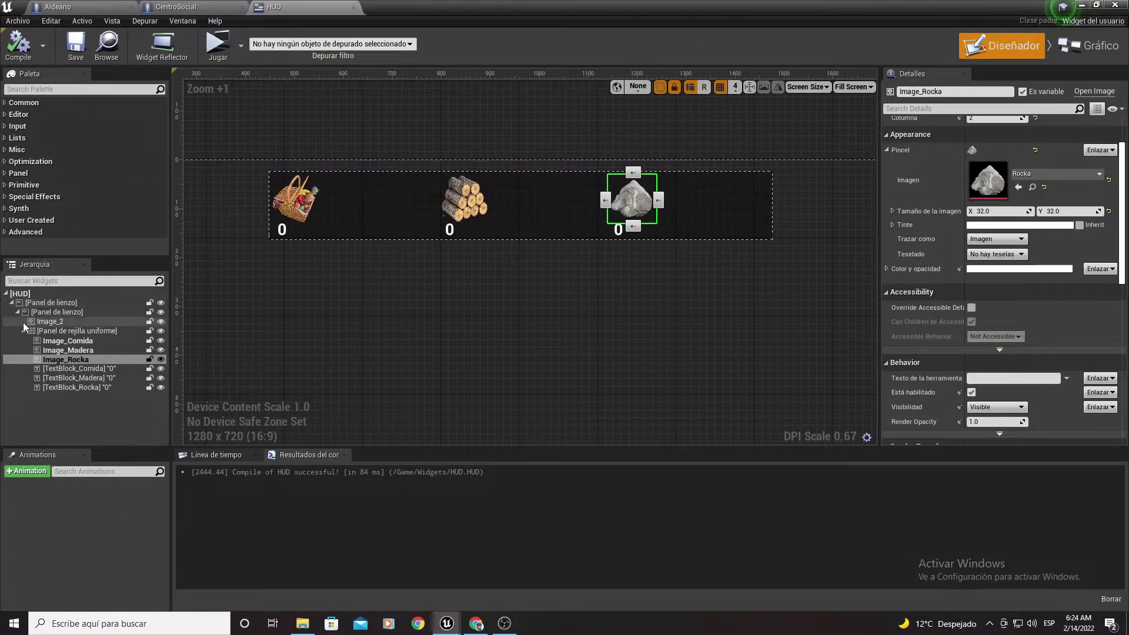
- Shorten the inner Canvas Panel, raise the Uniform Grid Panel's bottom edge, and compile the HUD
click(77, 331)
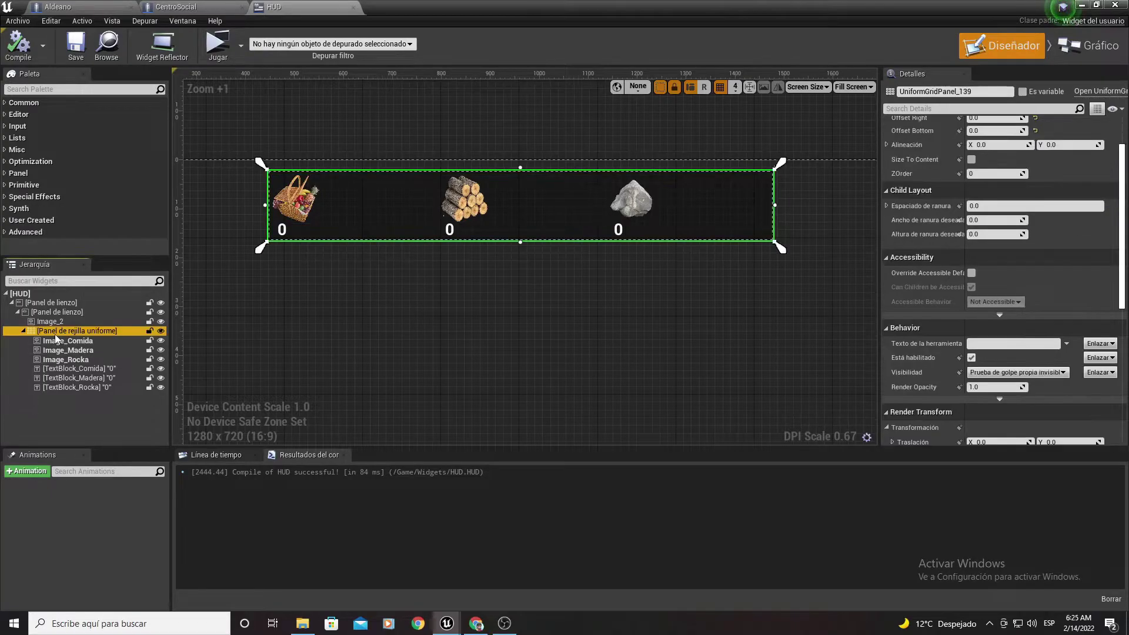
click(48, 312)
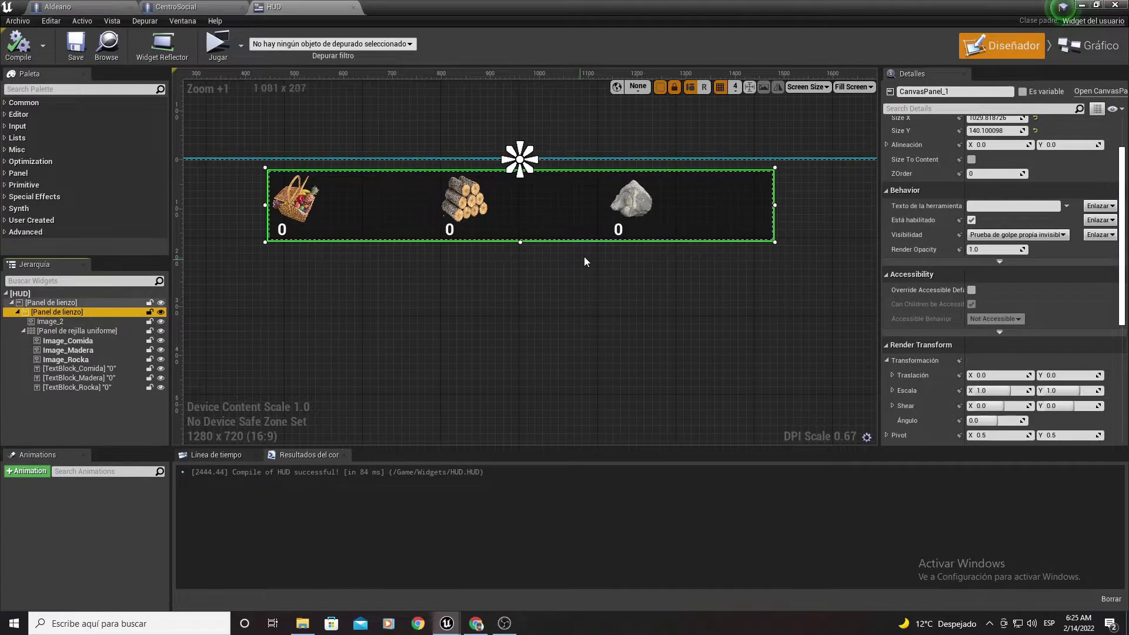
drag(521, 245, 522, 230)
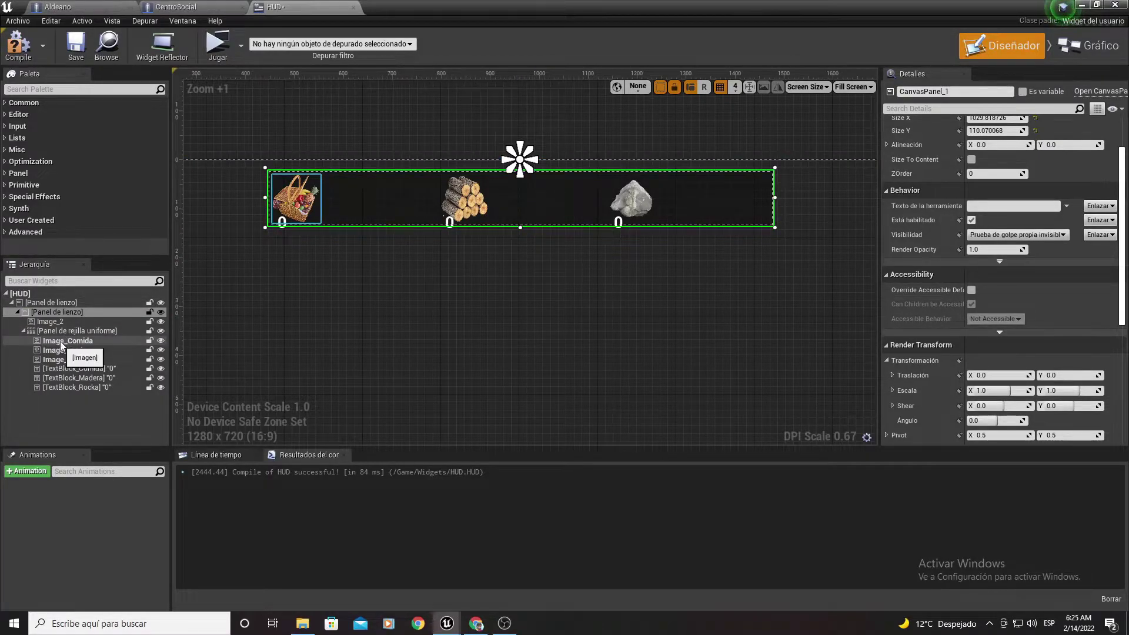
click(68, 333)
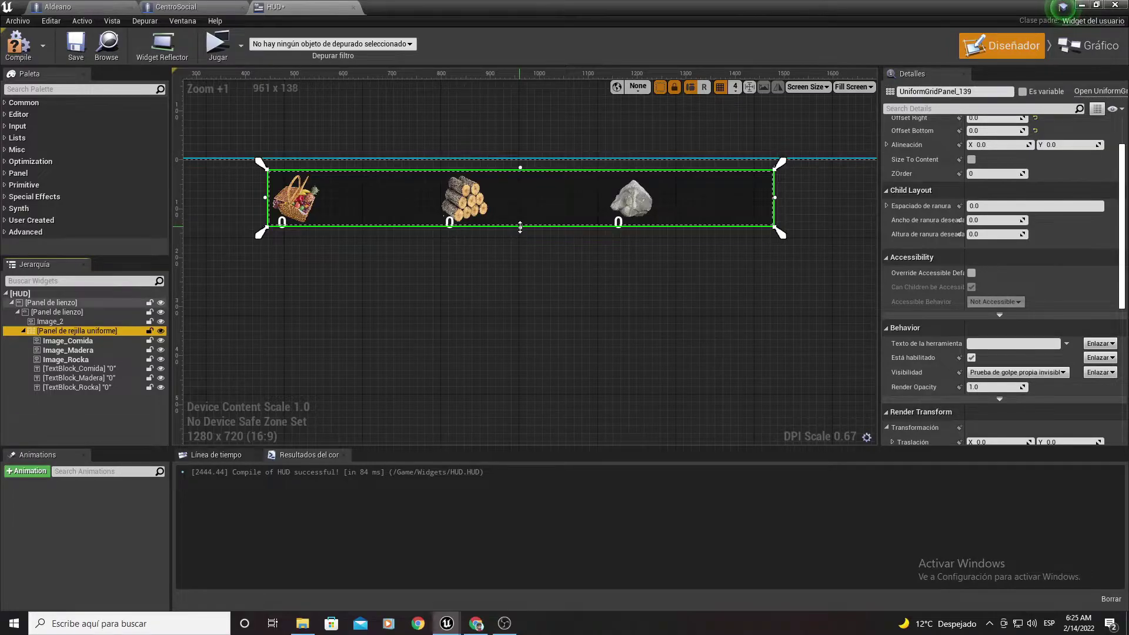
drag(521, 227, 527, 231)
click(16, 44)
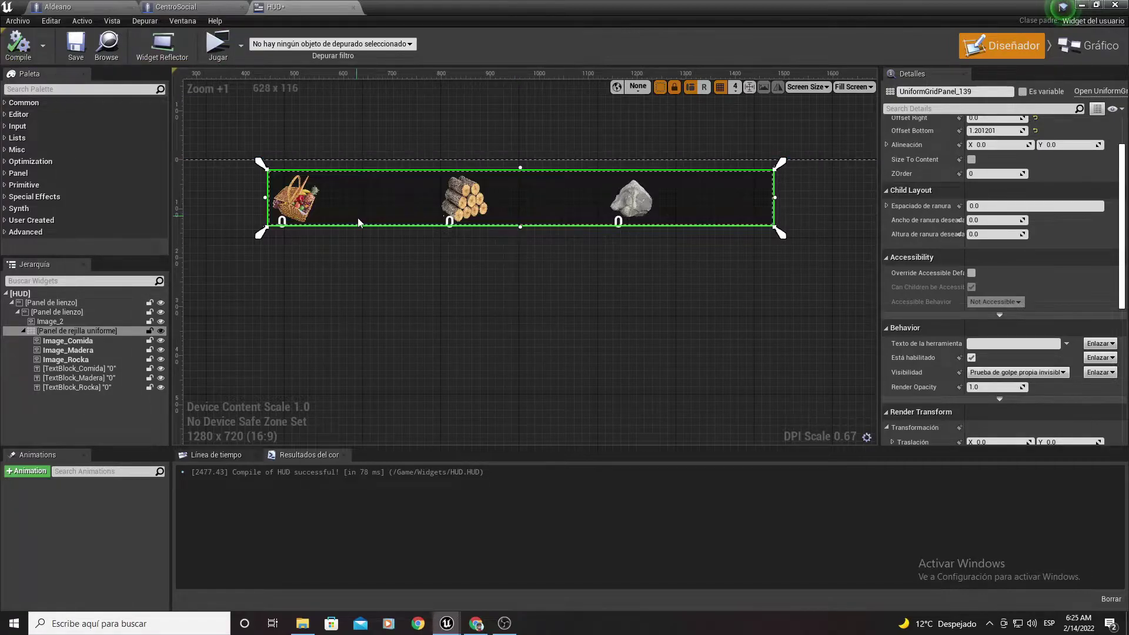
- Scale the basket image Image_Comida to 2 on X and Y and shift it upward
click(391, 265)
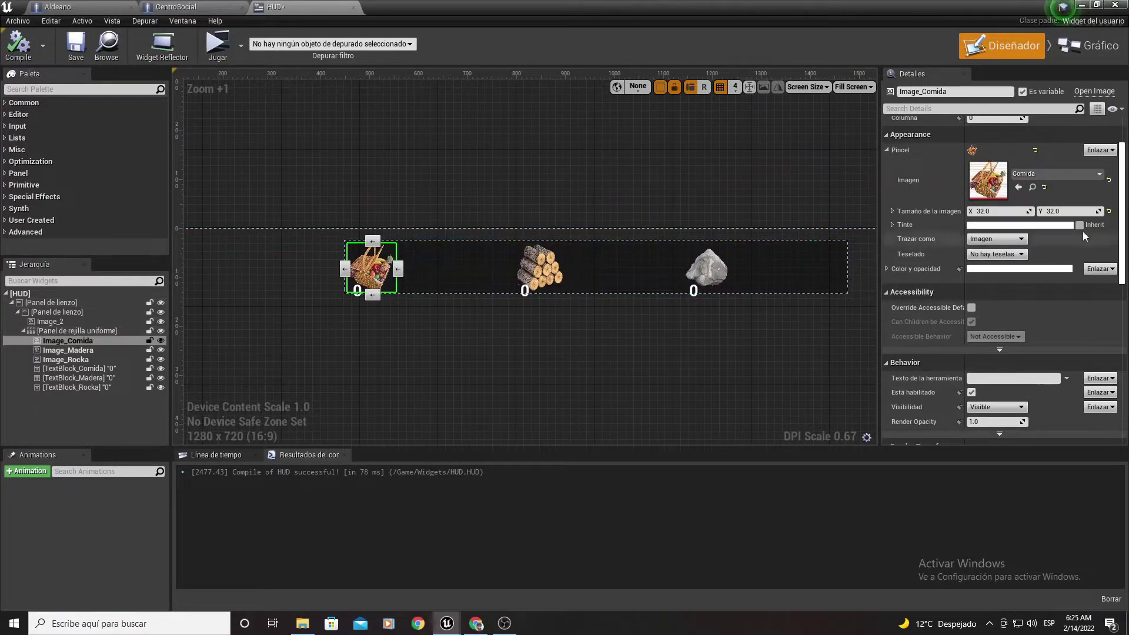
scroll(992, 241, up, 3)
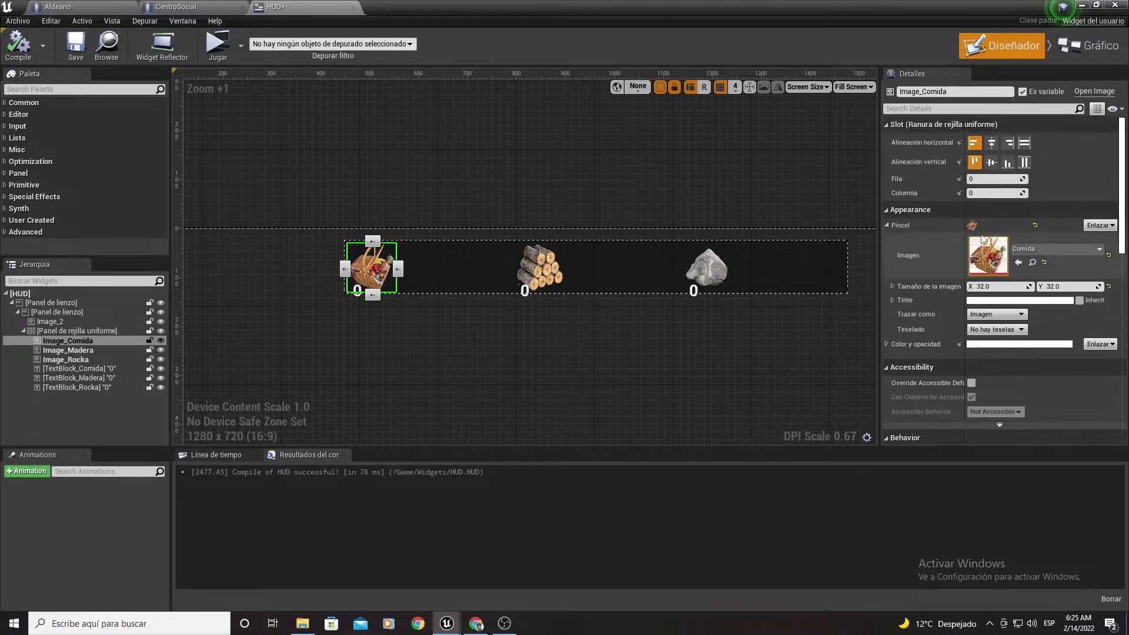
scroll(988, 282, down, 5)
scroll(988, 284, down, 5)
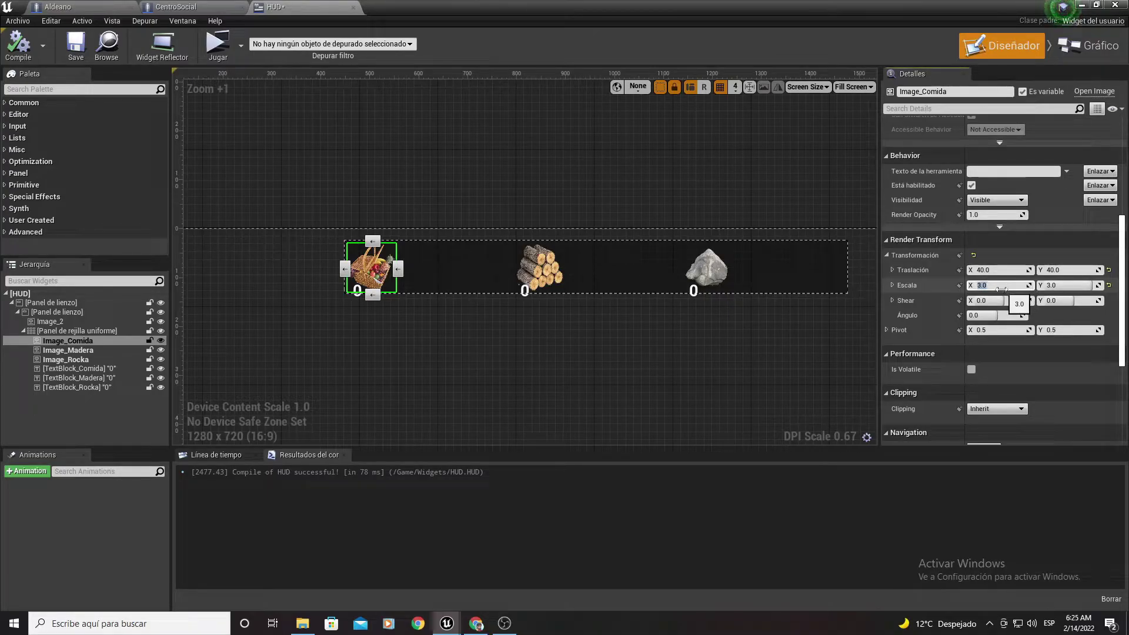
text(2)
key(Return)
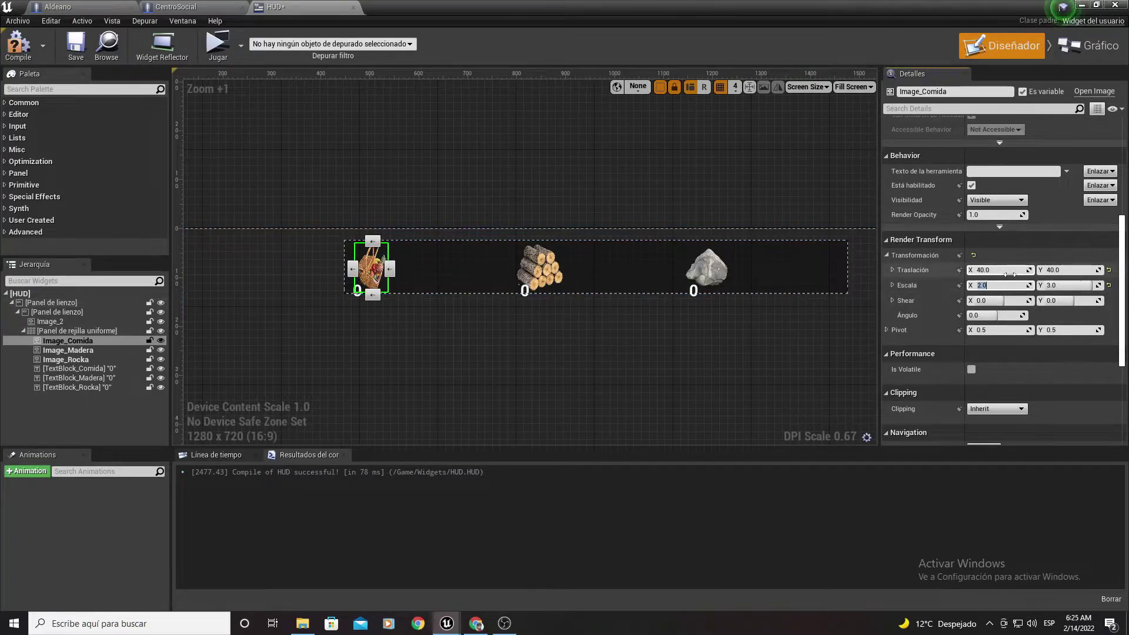
text(2)
key(Return)
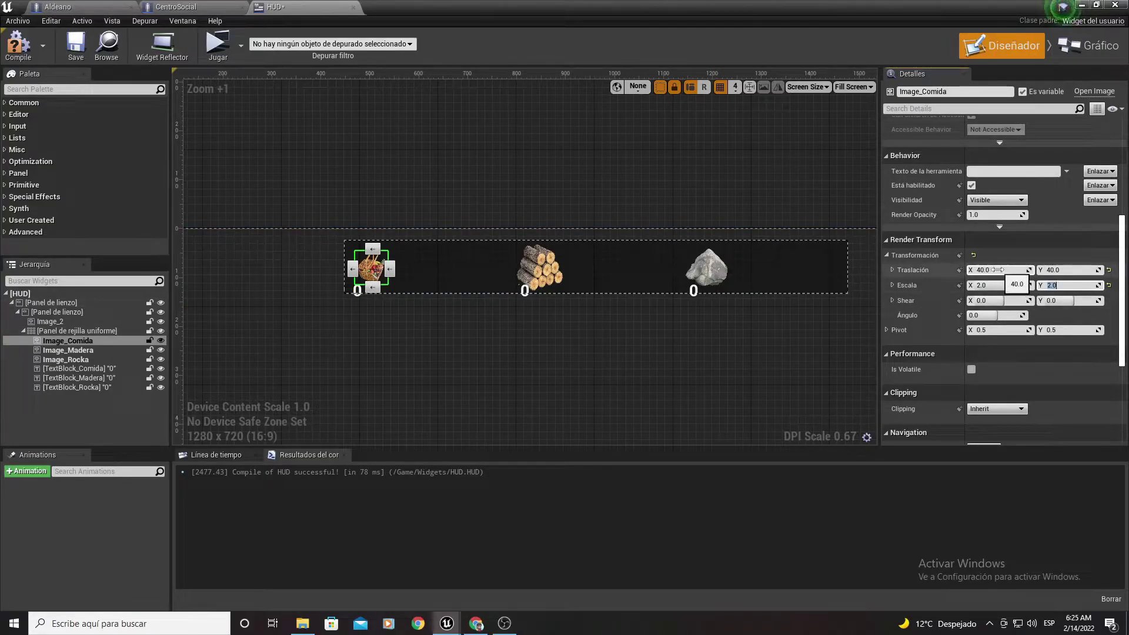
drag(1059, 271, 988, 273)
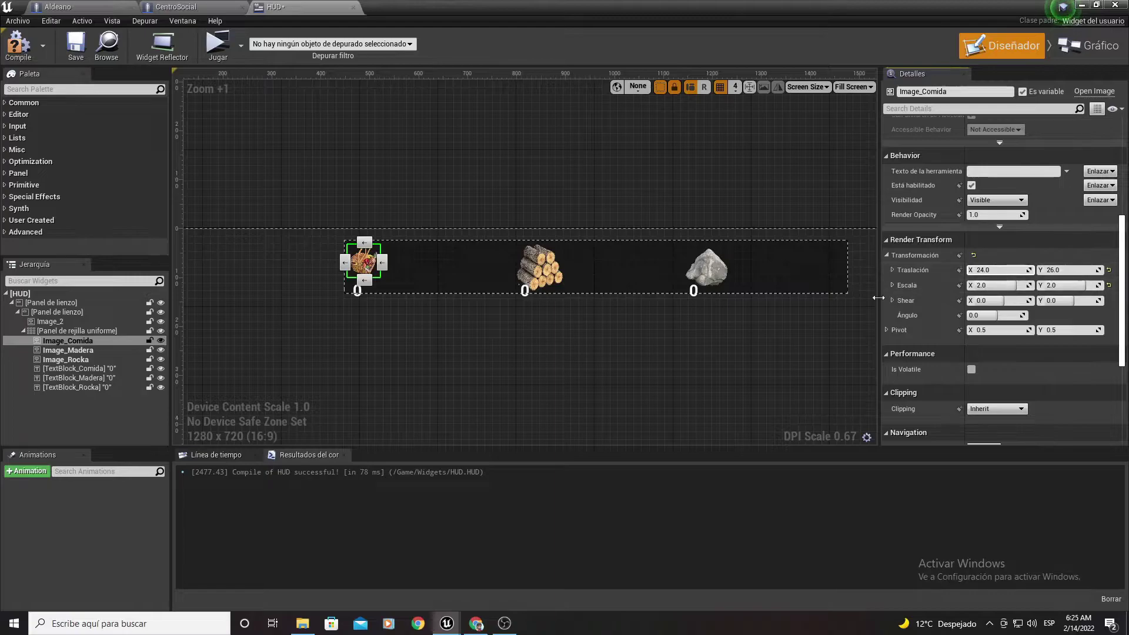
- Scale Image_Madera to 2 and shift it up and slightly left
click(539, 265)
text(2)
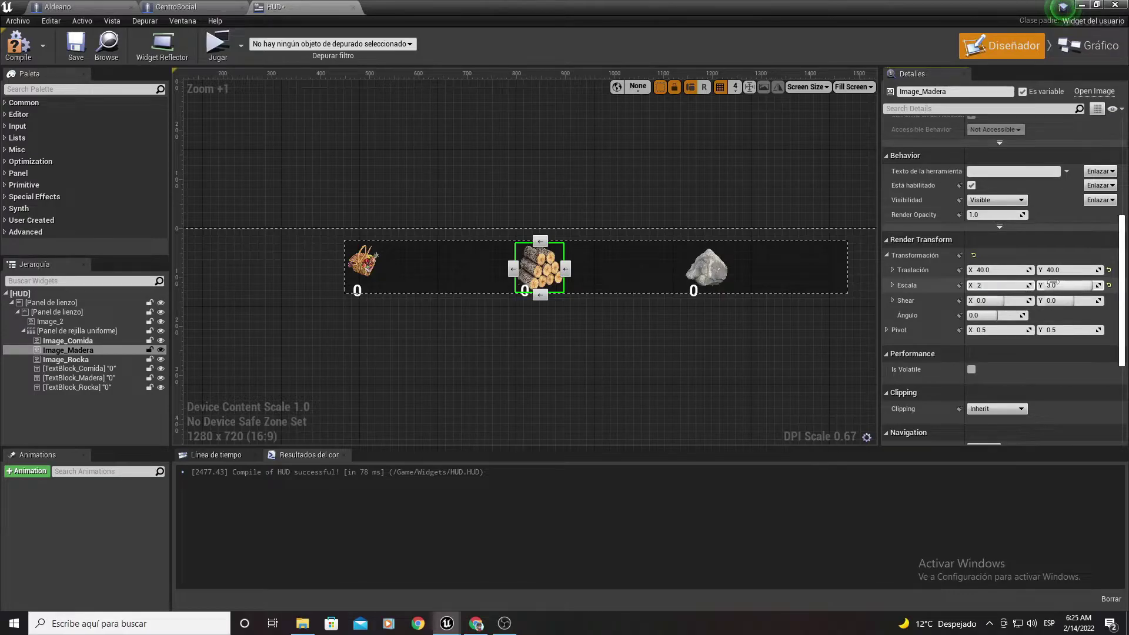
key(Tab)
text(2)
key(Return)
drag(1068, 270, 1056, 270)
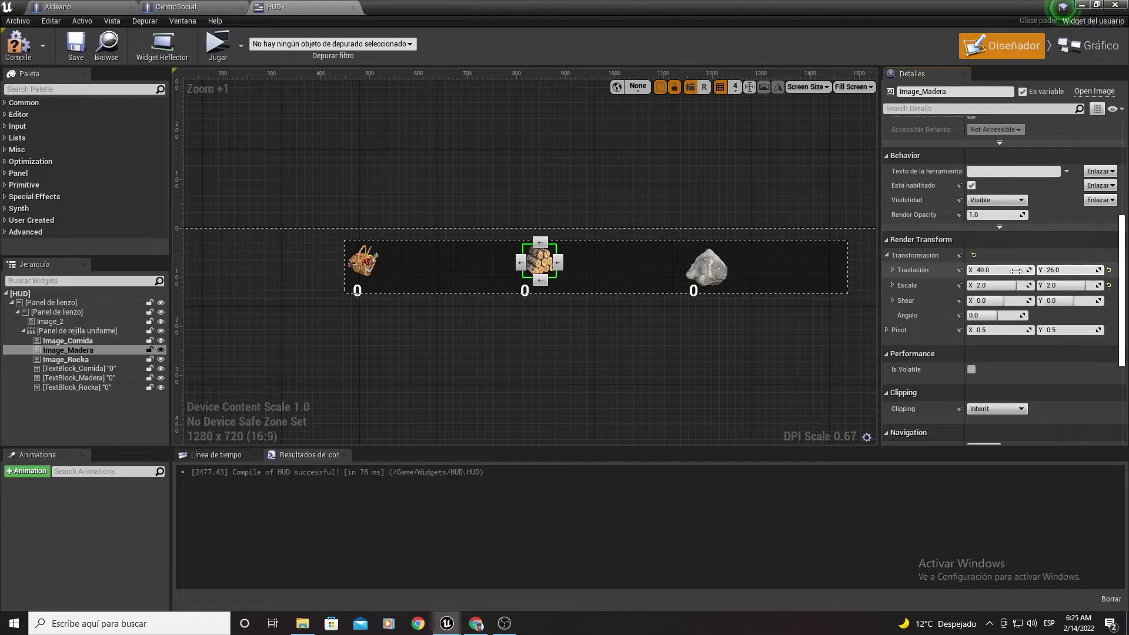
drag(1015, 270, 1000, 270)
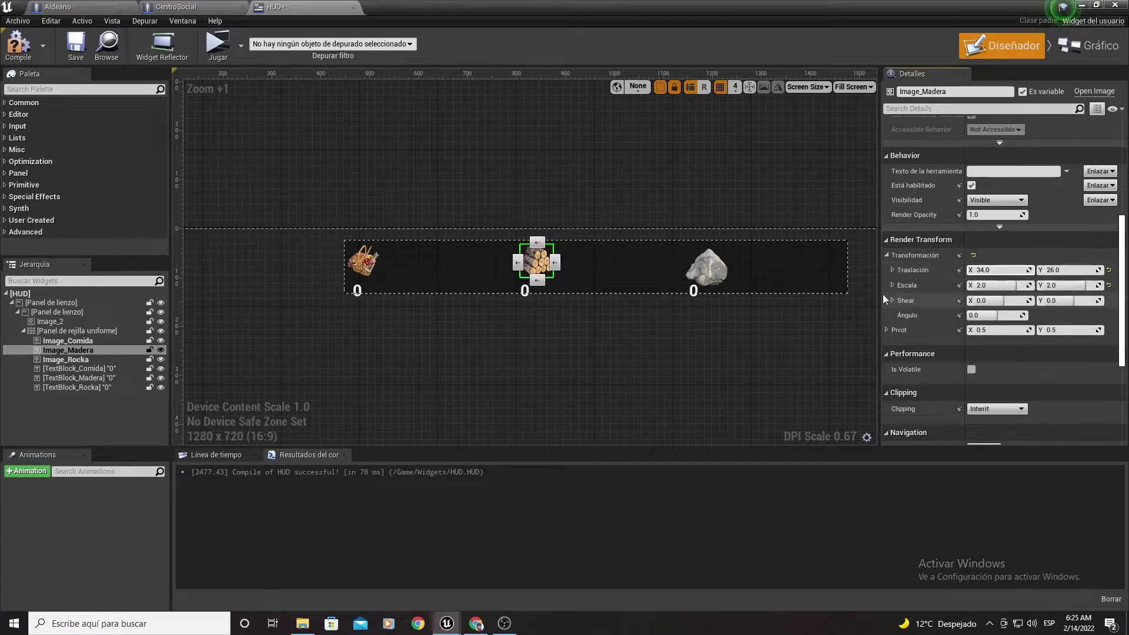
- Scale Image_Rocka to 2 on X and Y and shift it upward
click(729, 266)
click(1003, 285)
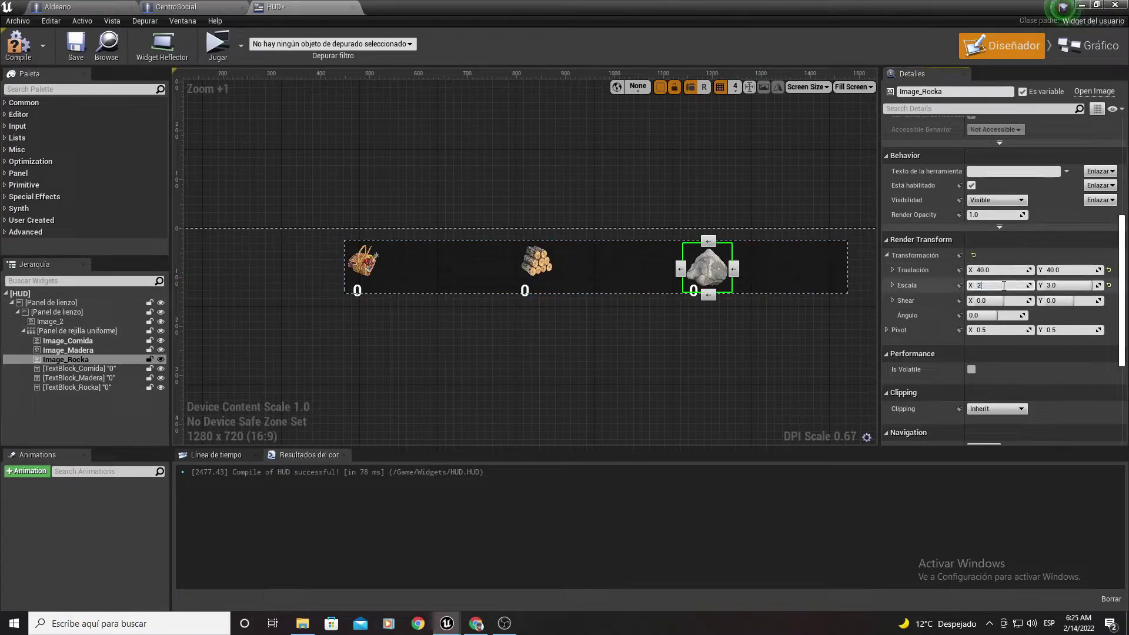
text(2)
key(Tab)
text(2)
key(Return)
drag(1067, 272, 1012, 272)
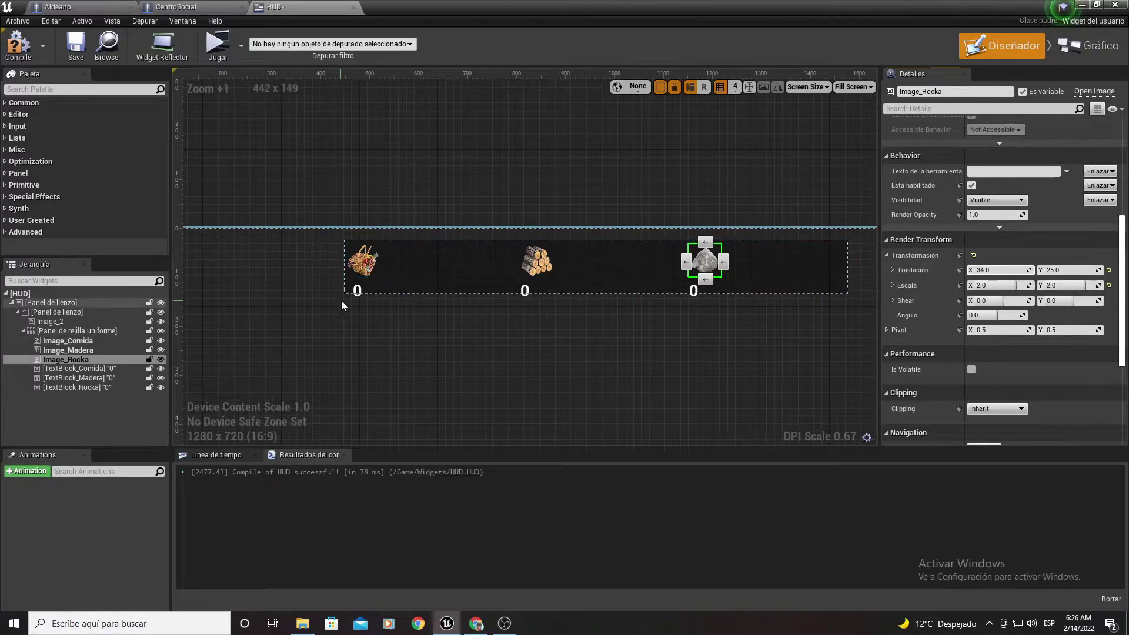
- Move the Comida counter text up through its Render Transform translation
click(357, 291)
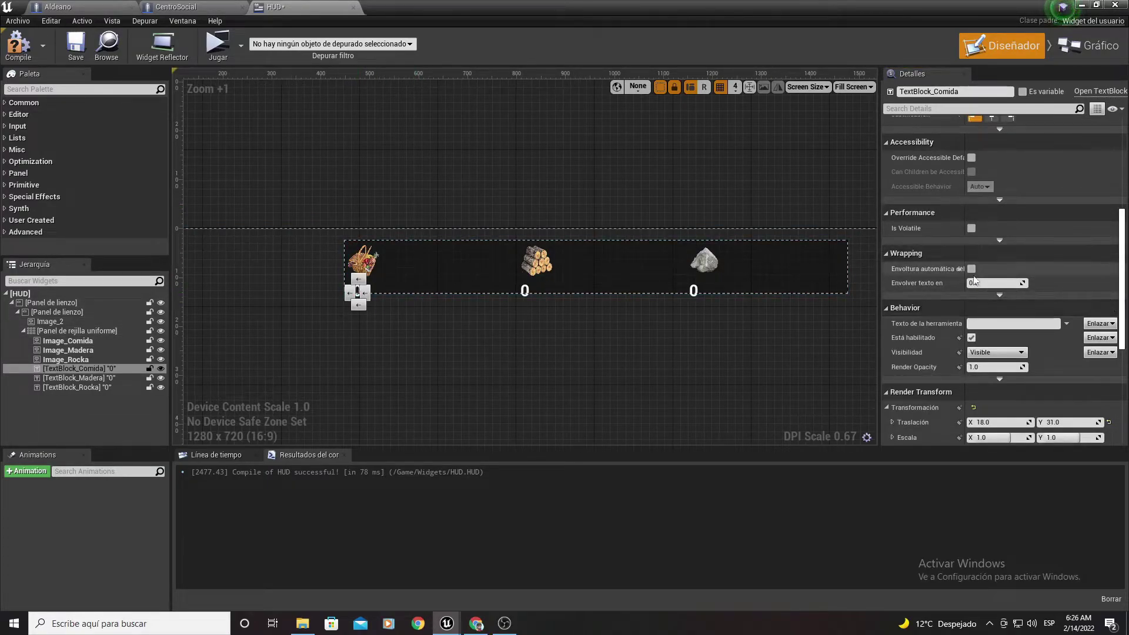
scroll(995, 353, down, 3)
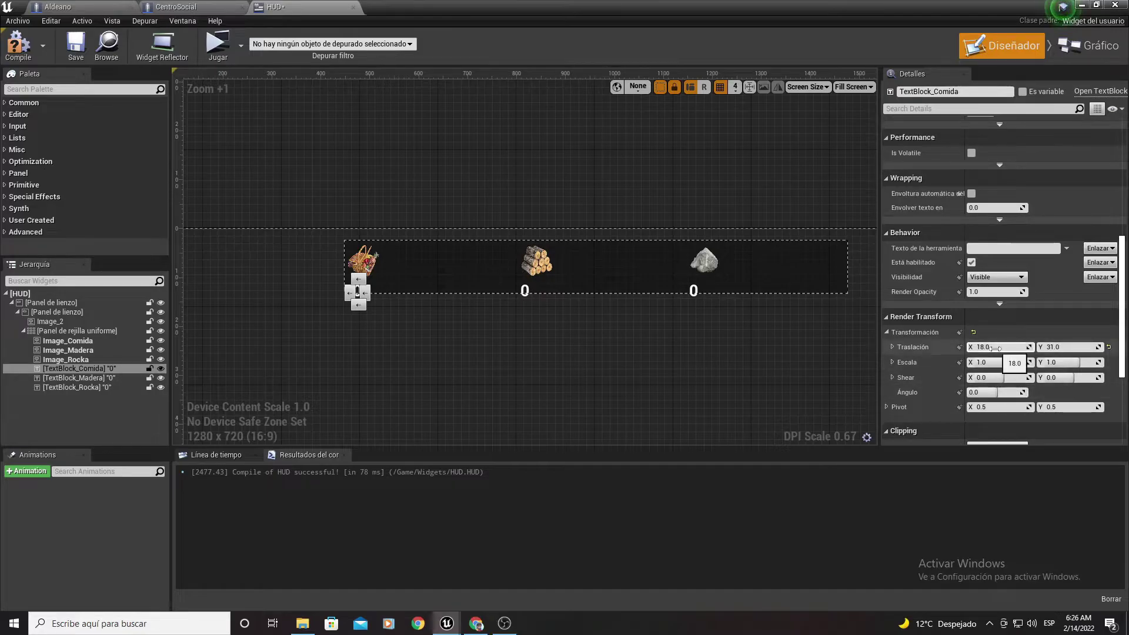
drag(1053, 347, 1041, 346)
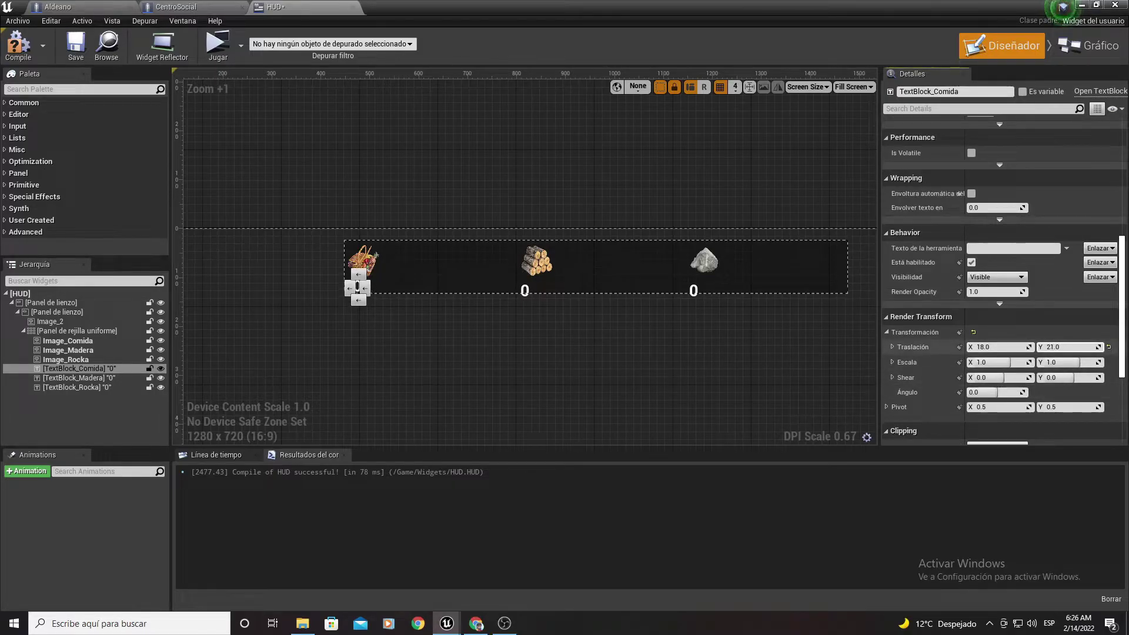
click(646, 316)
scroll(375, 293, up, 3)
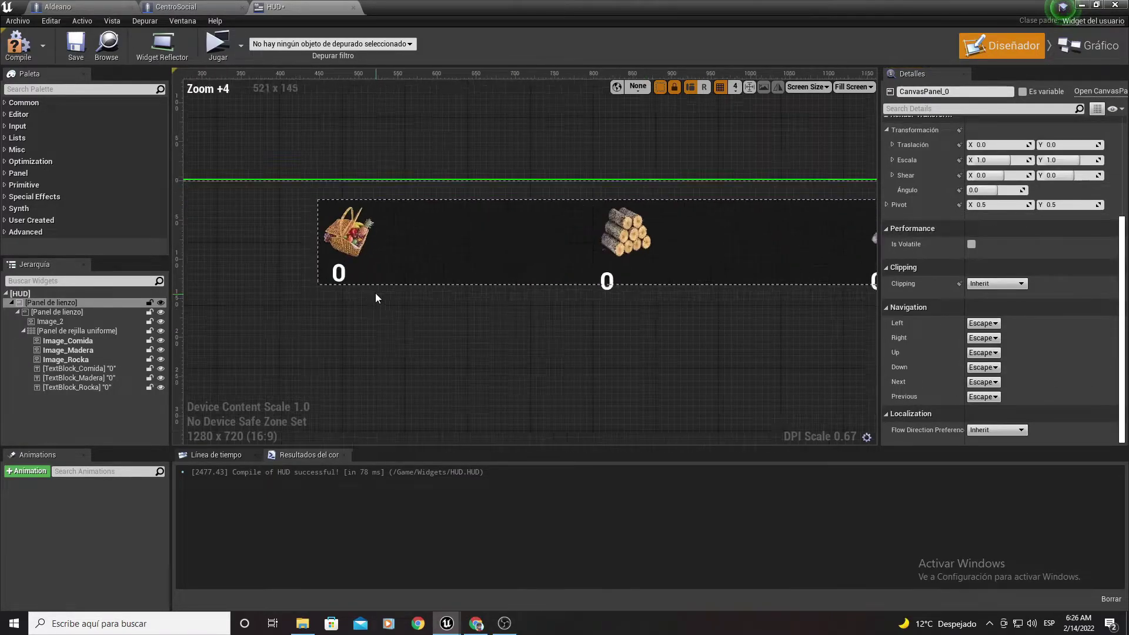
scroll(375, 292, up, 4)
click(313, 257)
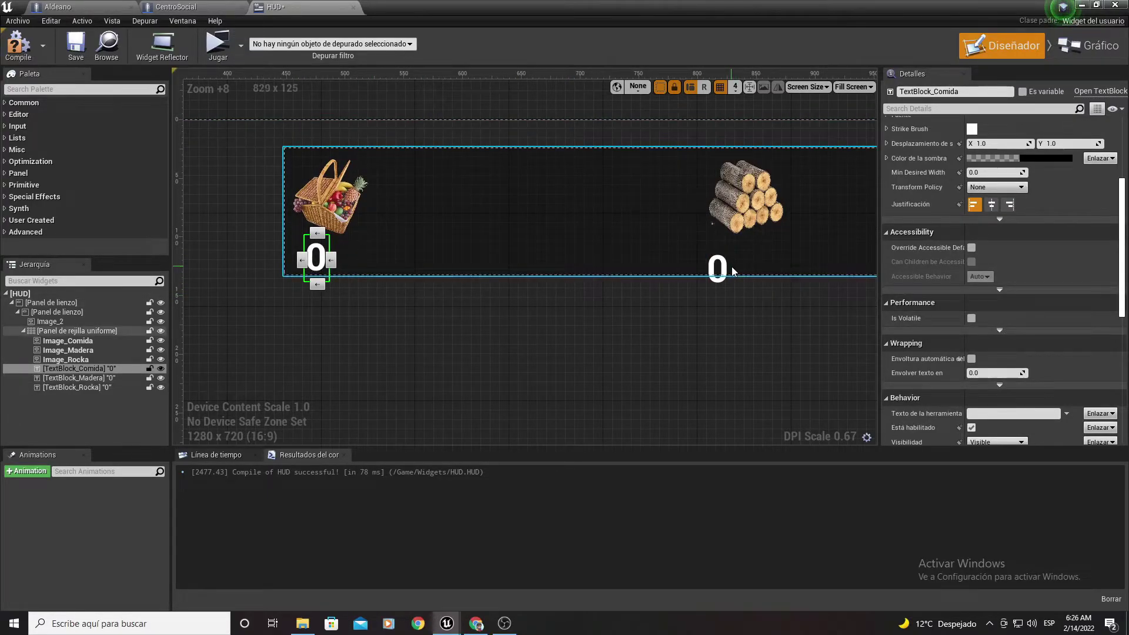
scroll(1038, 380, down, 5)
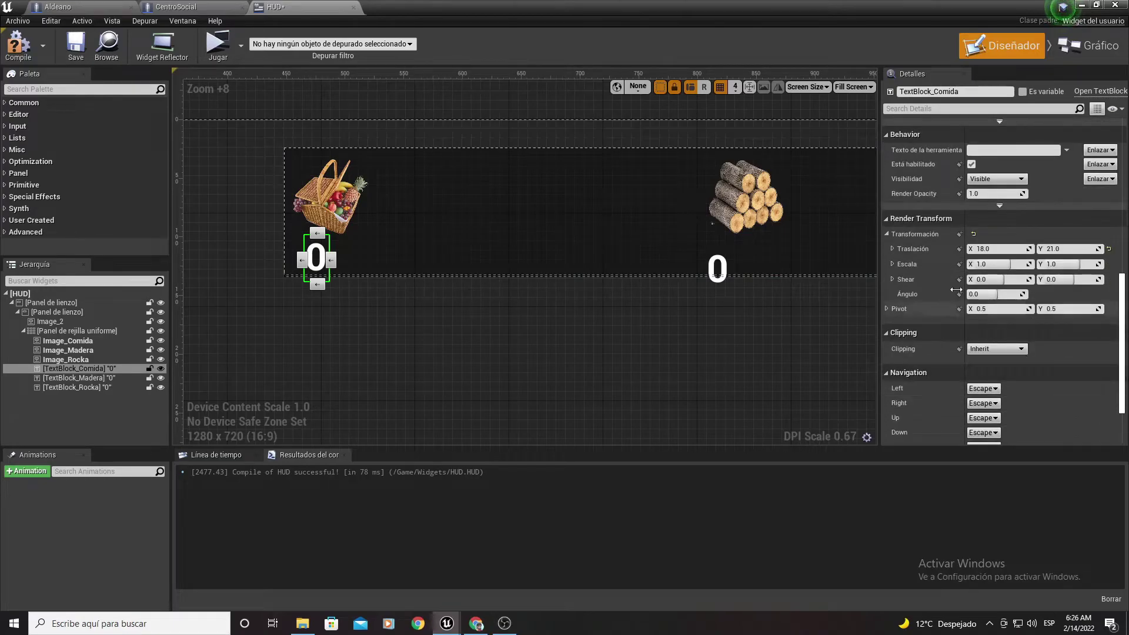
click(1067, 249)
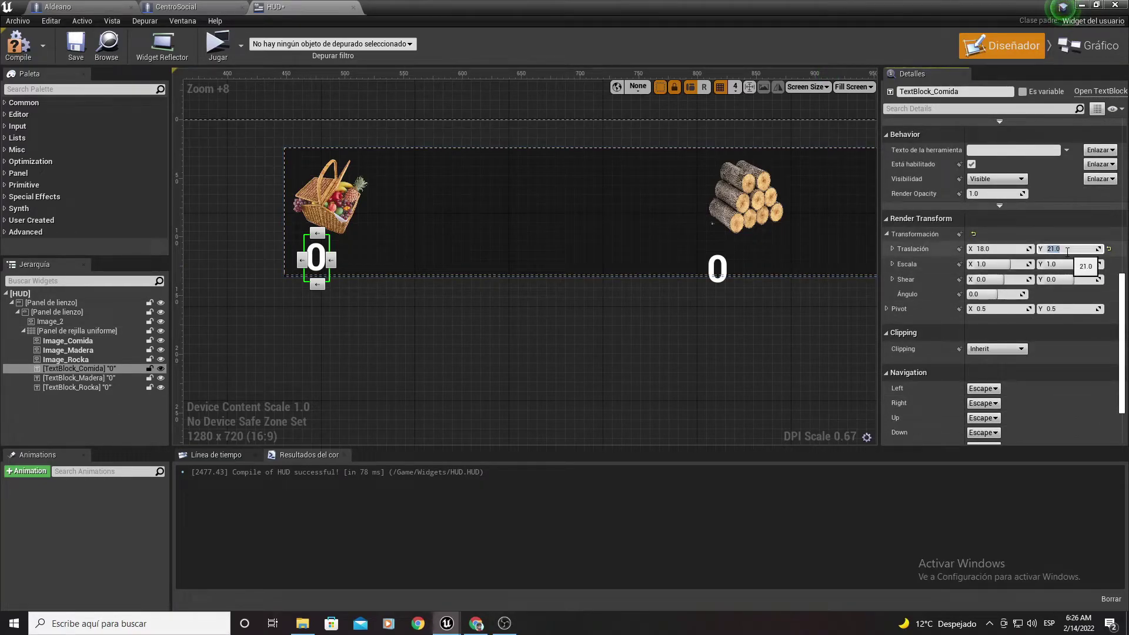
text(20)
- Set the Madera counter's vertical offset to 20 and nudge the rock counter up toward its icon
click(719, 268)
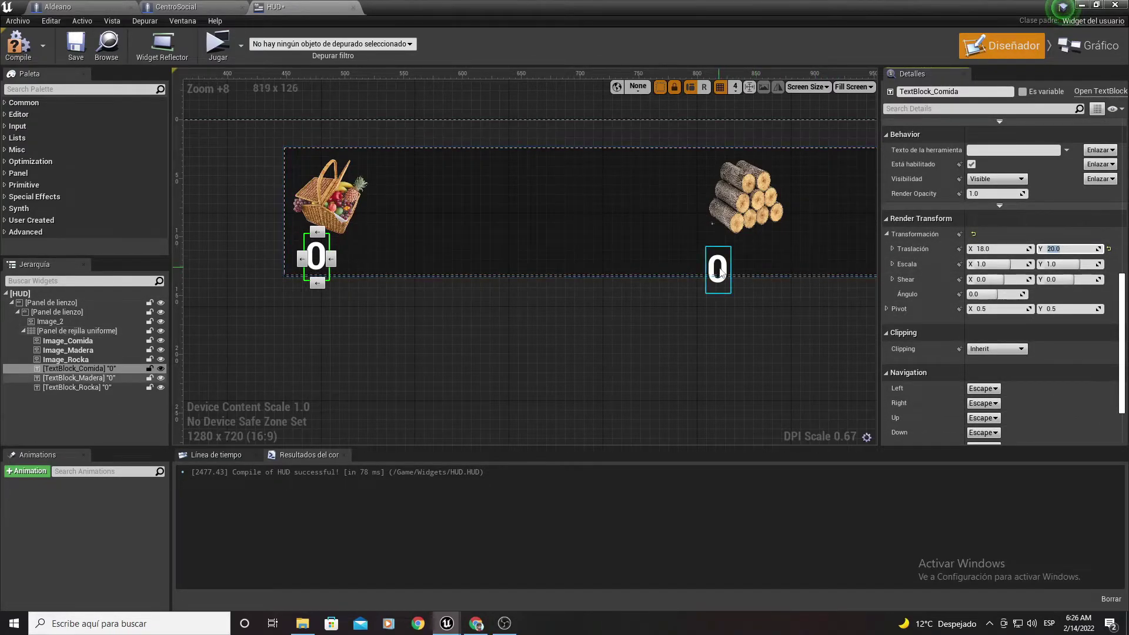
click(1068, 249)
text(20)
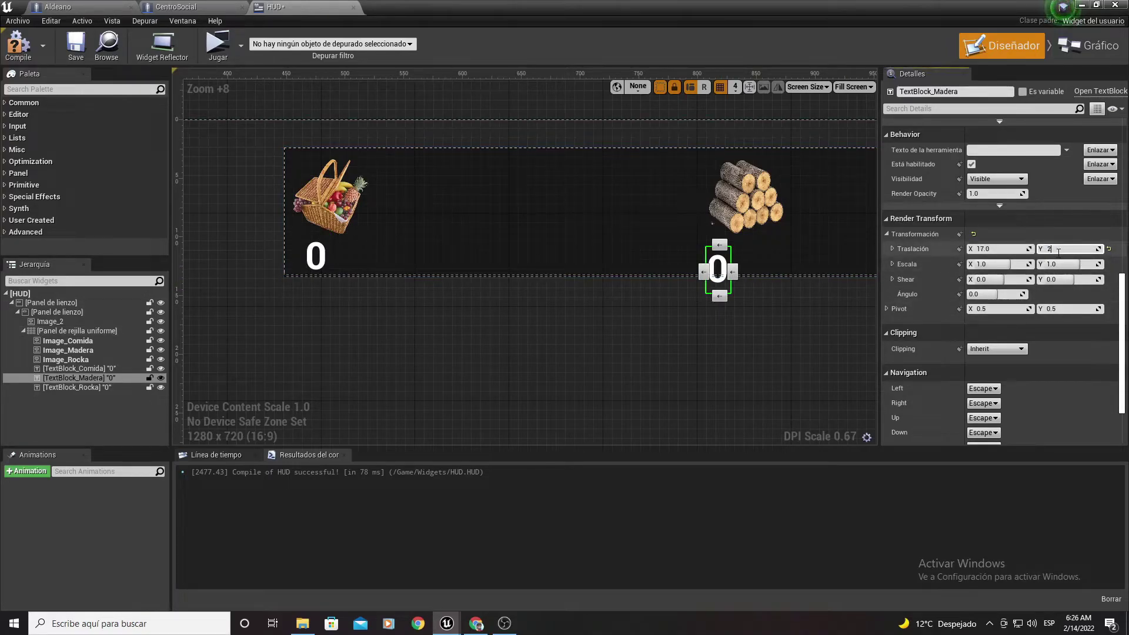
key(Return)
right_drag(821, 313, 550, 330)
click(839, 274)
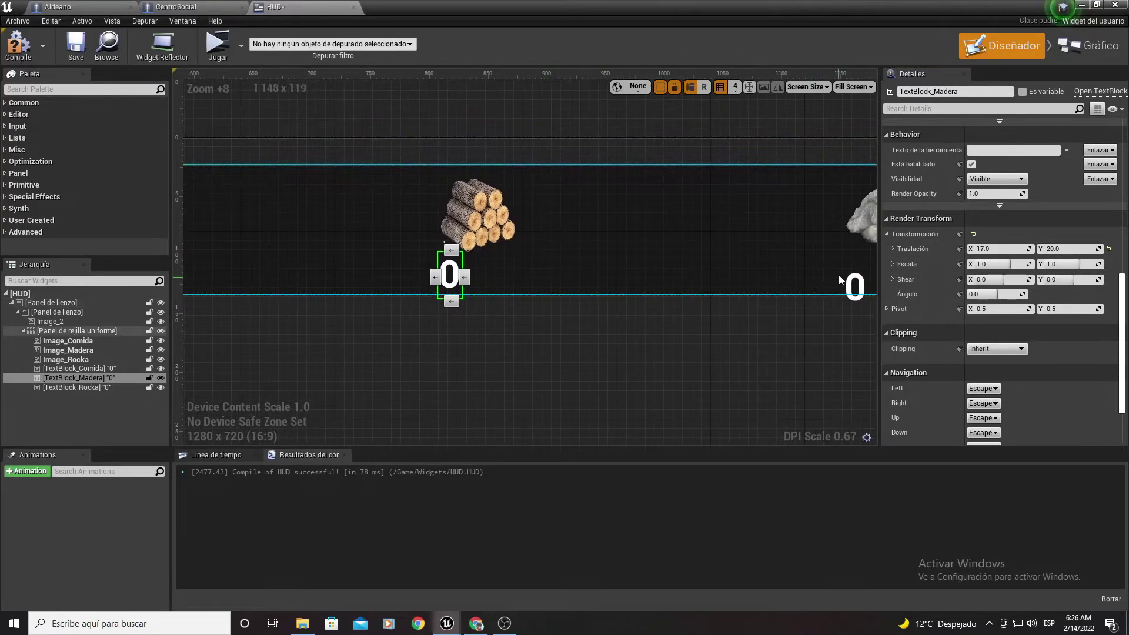
click(856, 280)
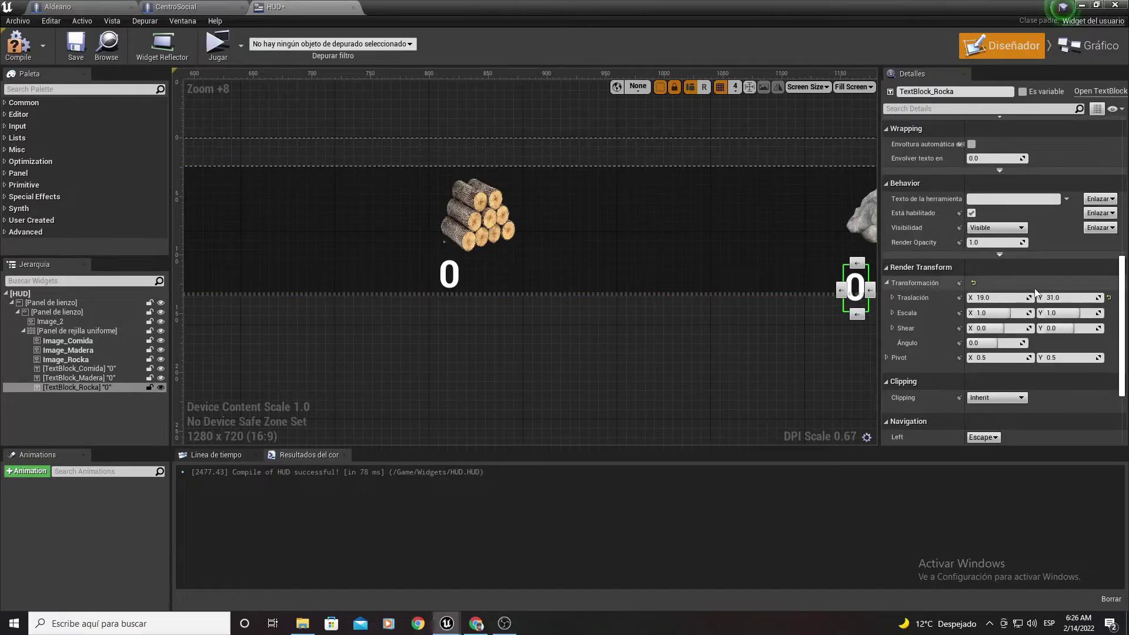
click(1068, 298)
text(20)
key(Return)
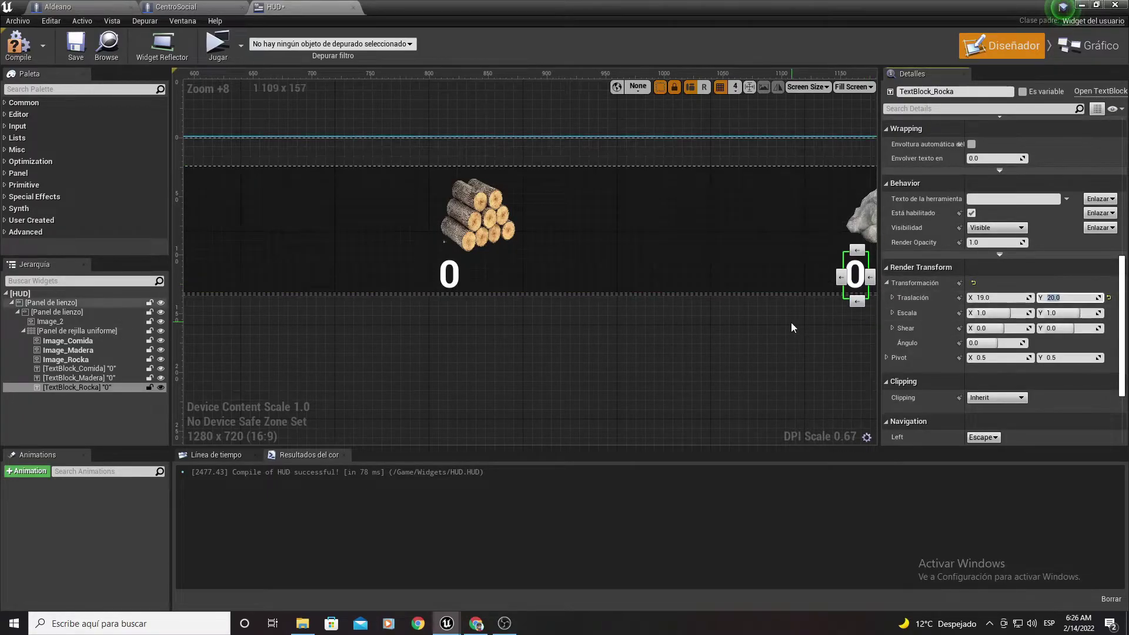
right_drag(792, 322, 554, 348)
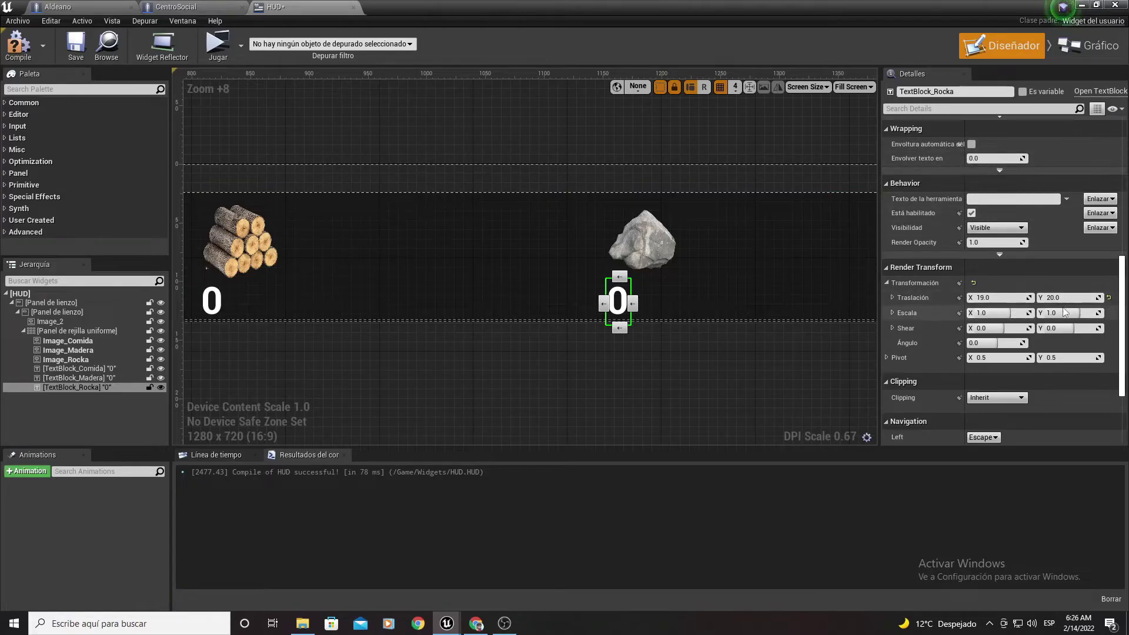
drag(1082, 298, 1063, 298)
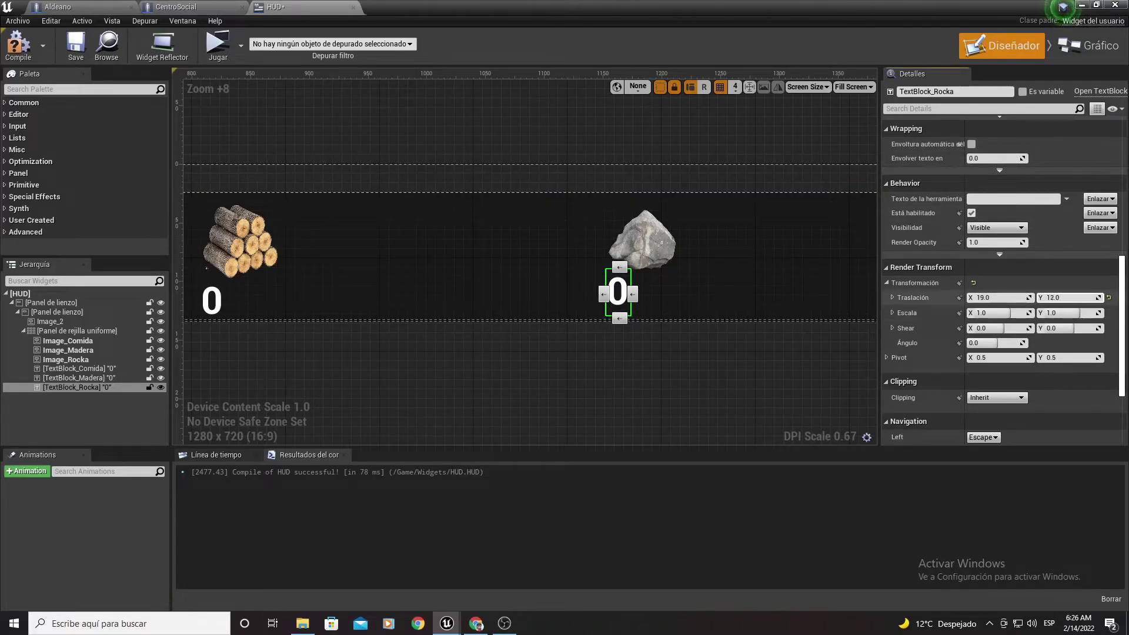
- Set the wood and basket counters' vertical offsets to 12, then compile and save the widget
right_drag(353, 351, 822, 313)
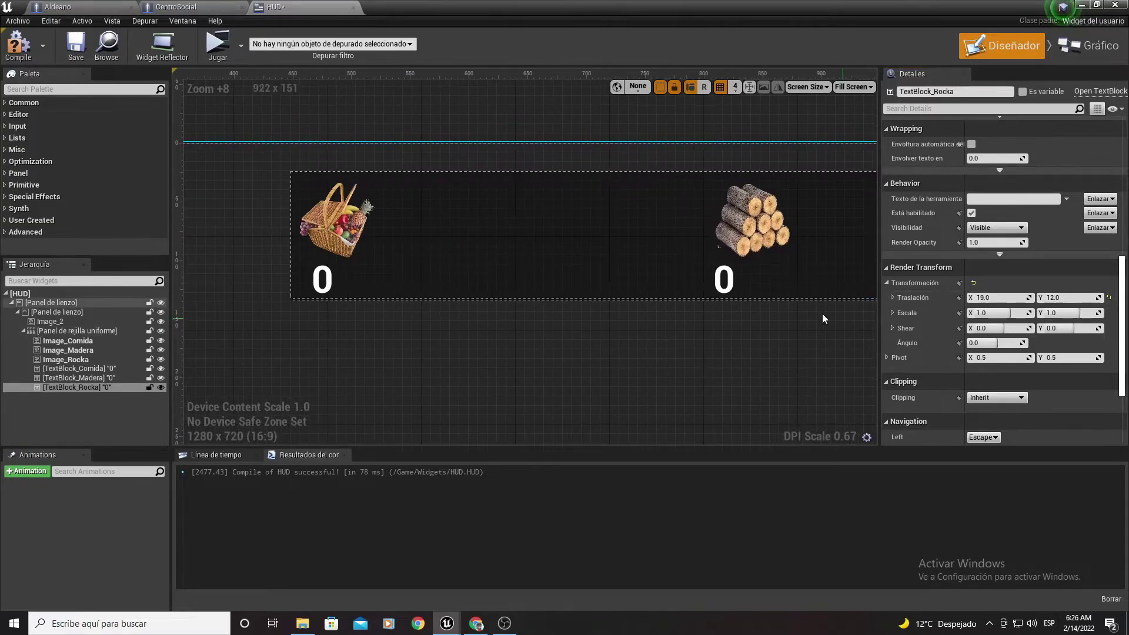
click(733, 286)
click(1067, 298)
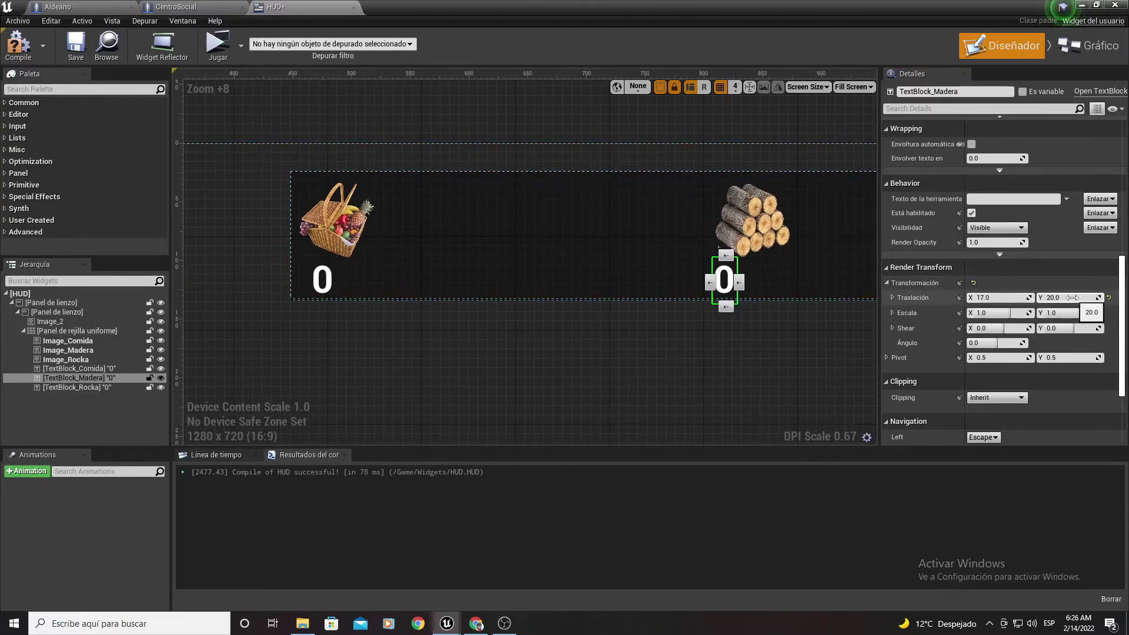
text(12)
click(323, 279)
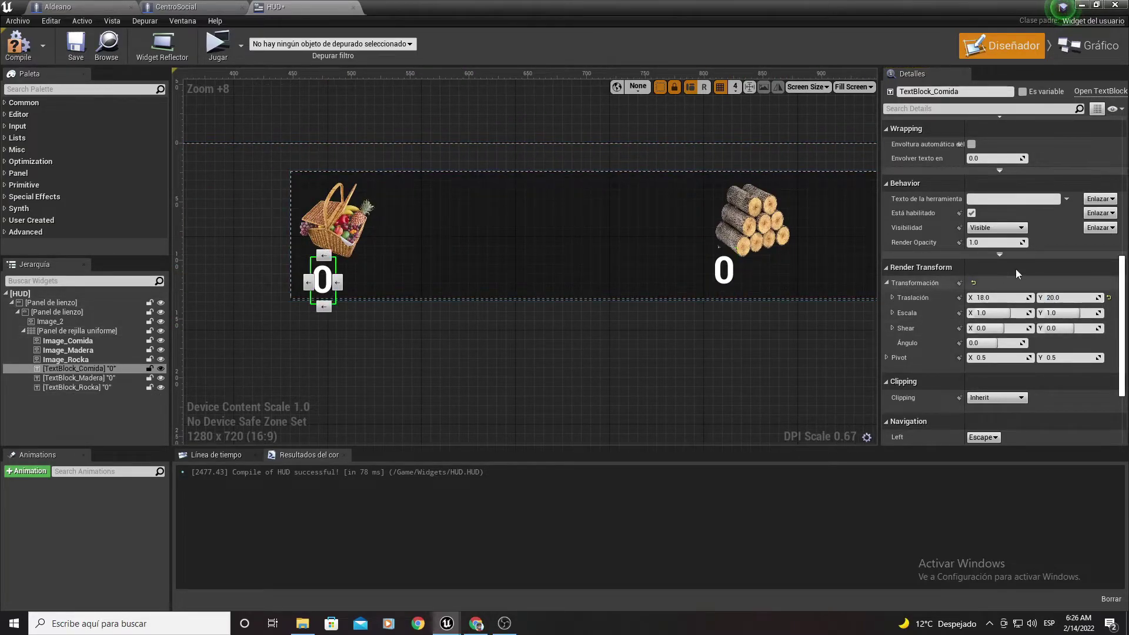
click(1065, 296)
text(12)
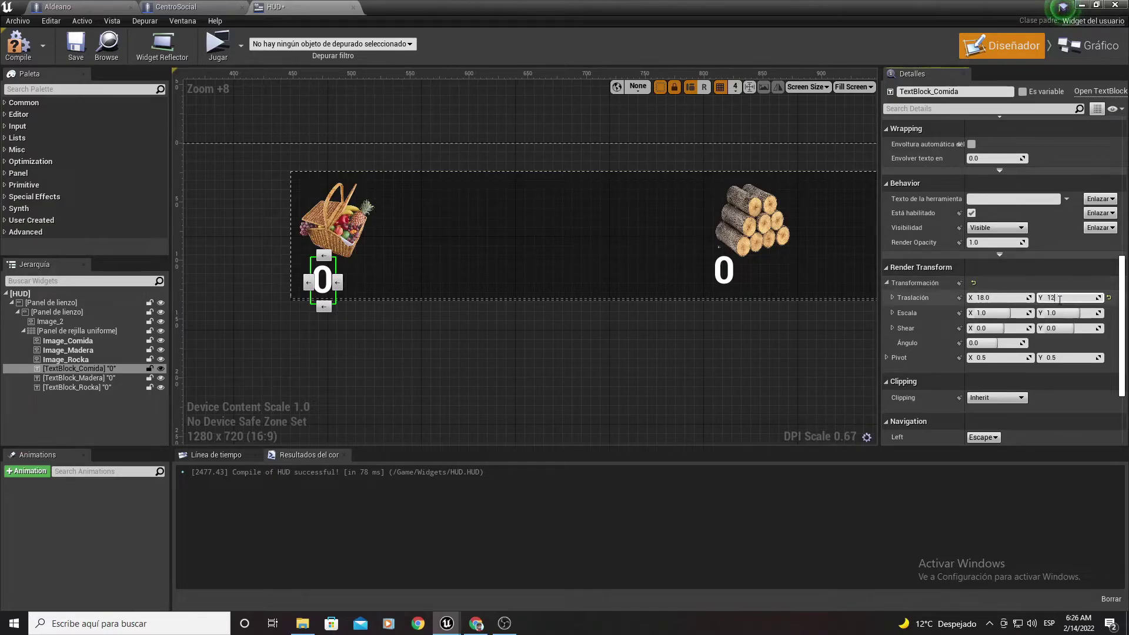
key(Return)
click(18, 44)
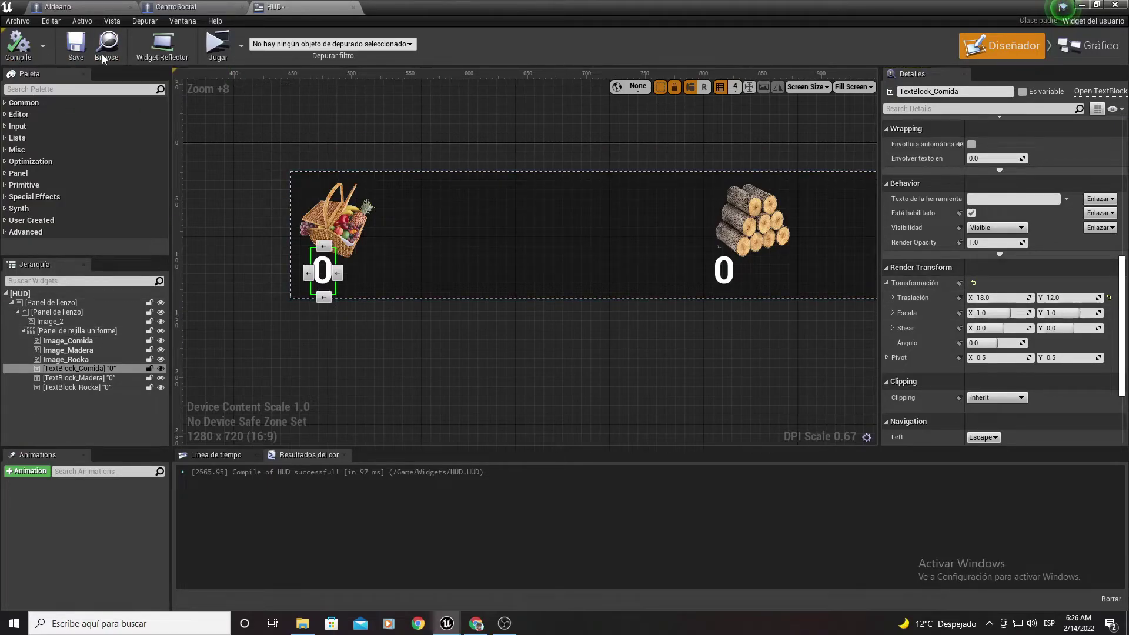
click(75, 44)
- Launch the game preview and train a new Aldeano from the house
click(1080, 5)
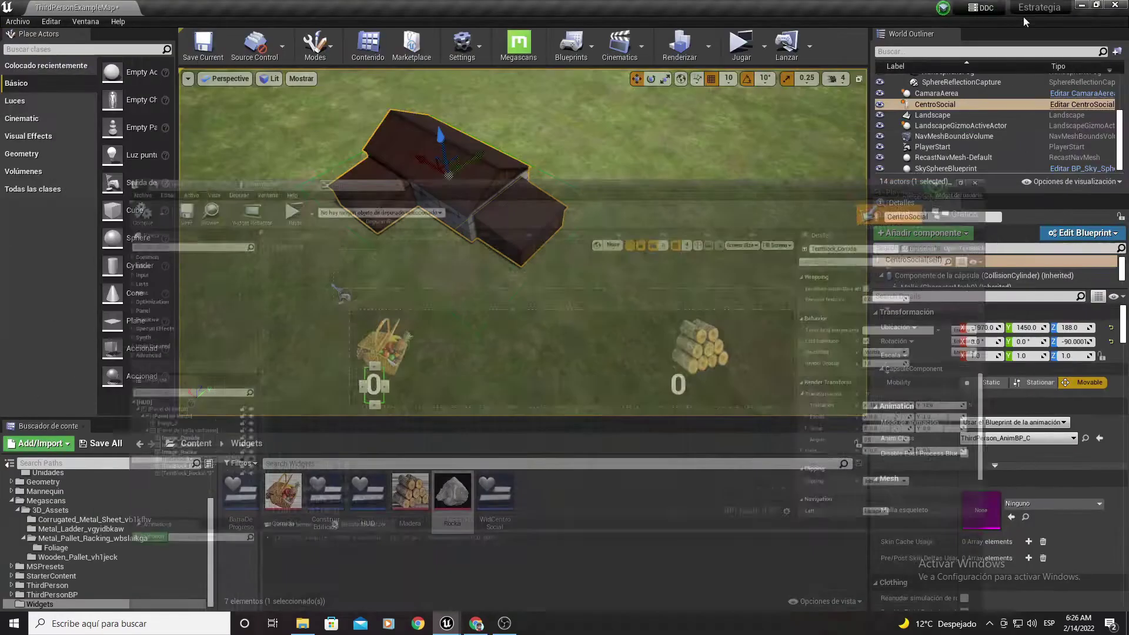
click(739, 42)
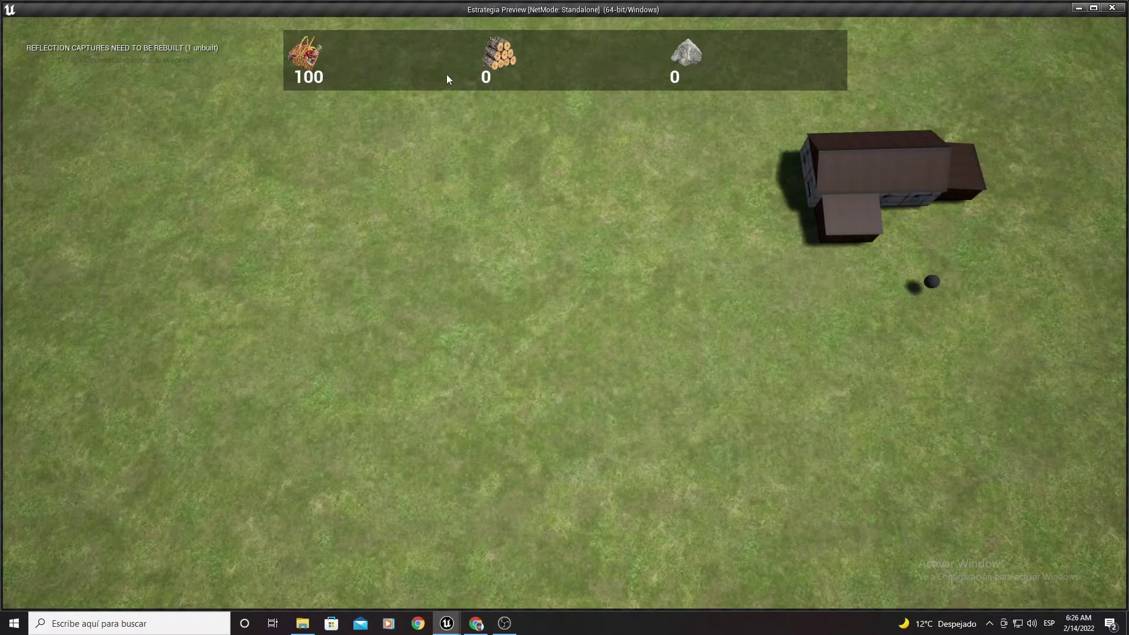
mouse_move(1091, 260)
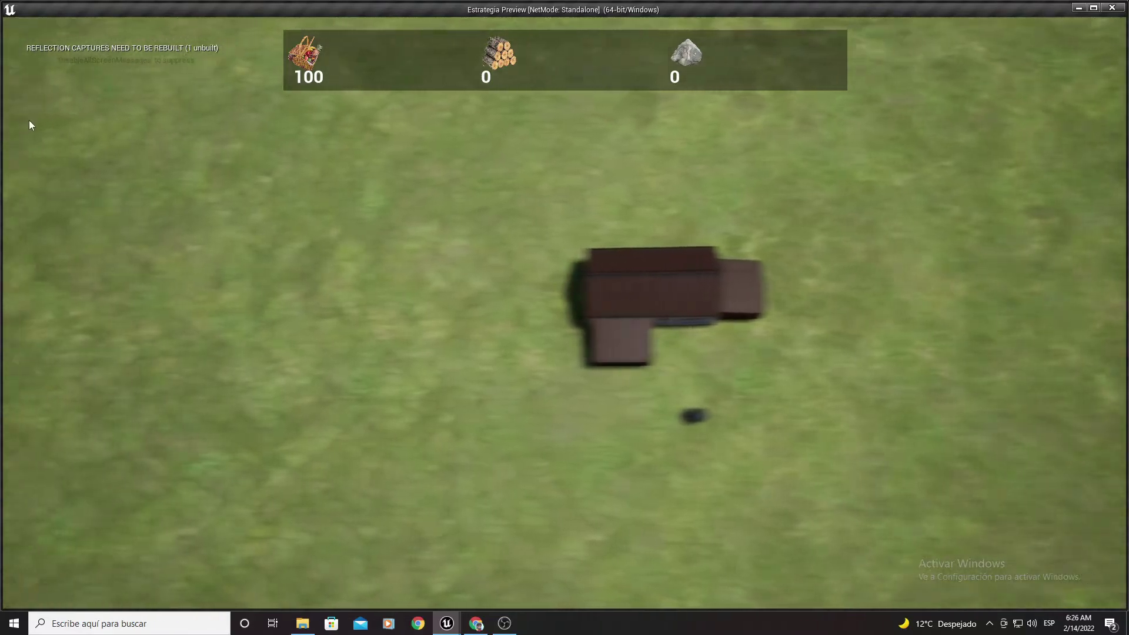
click(689, 294)
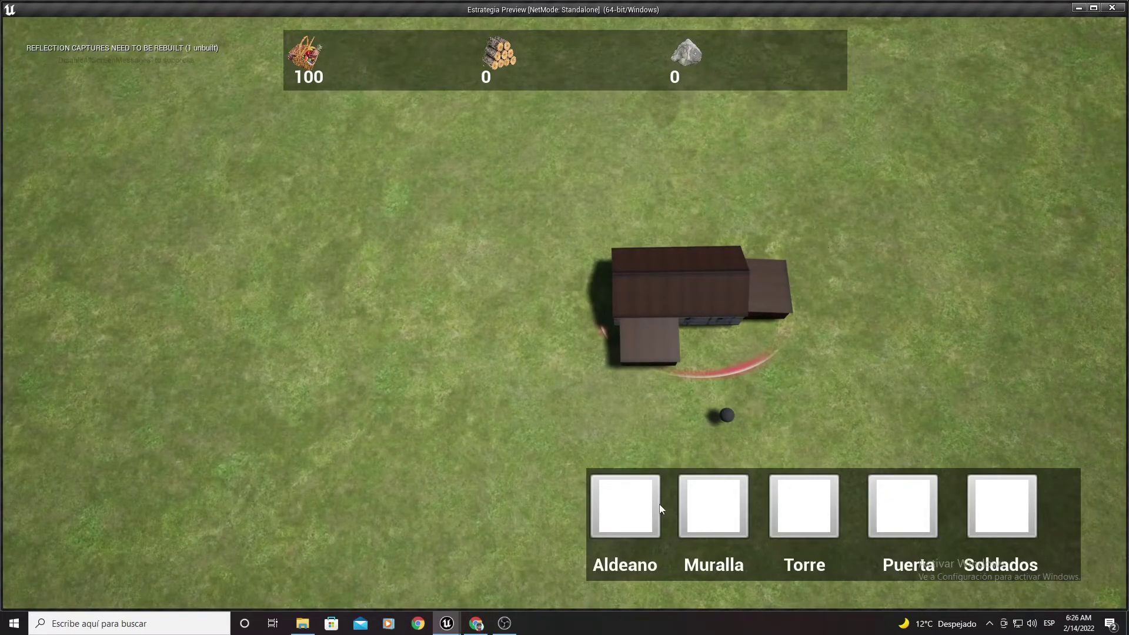
click(639, 507)
- Have the new villager place a Casa construction site on the map
click(760, 416)
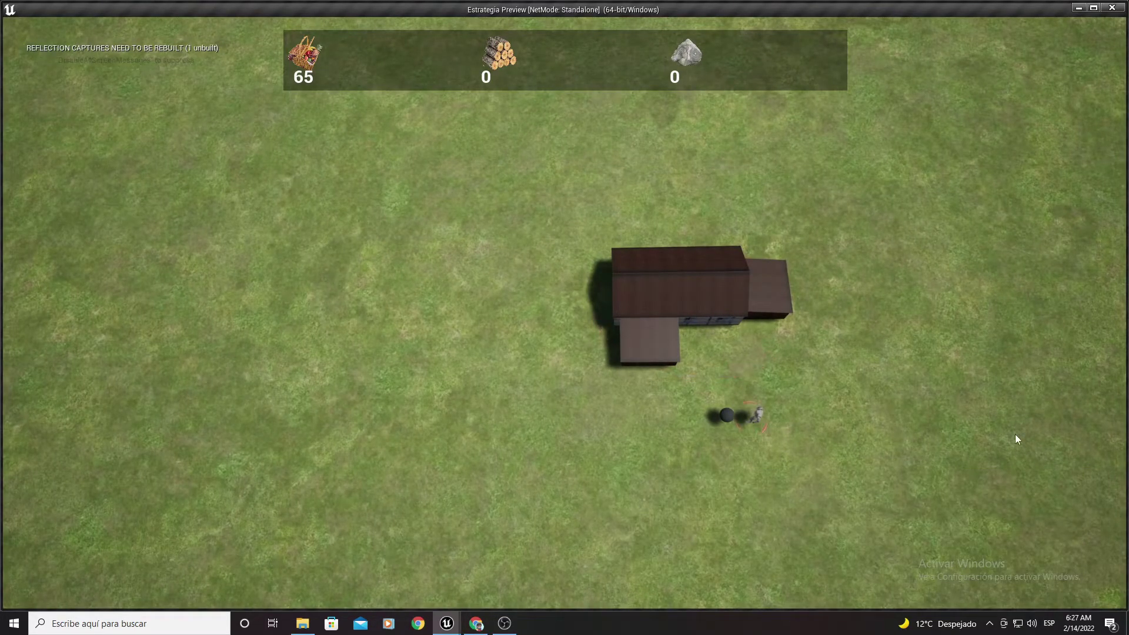
mouse_move(1126, 435)
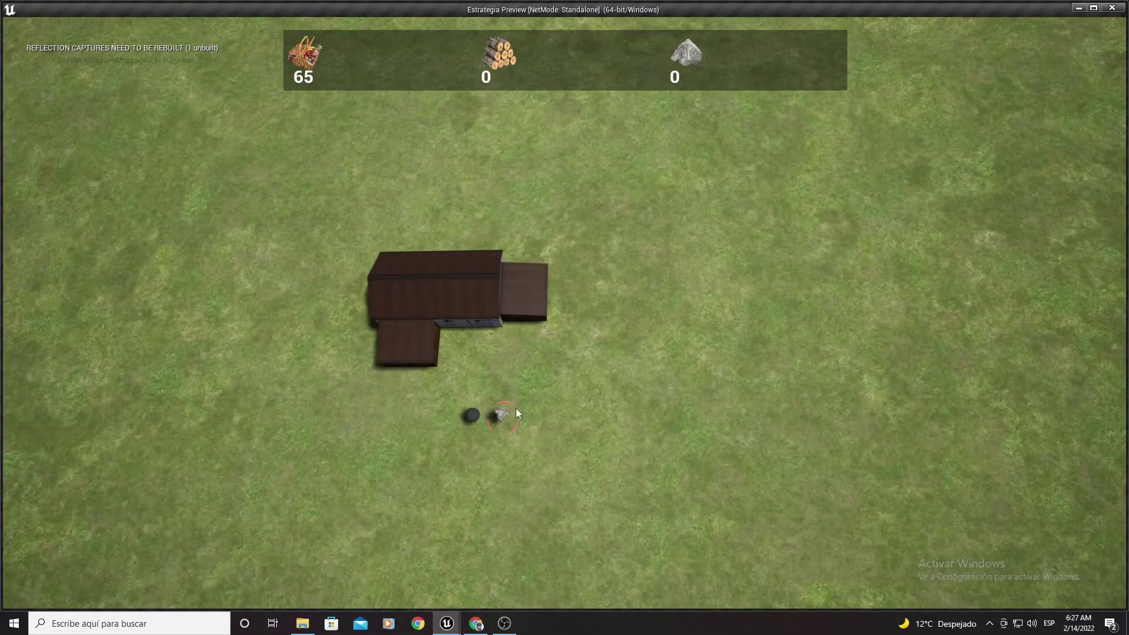
click(494, 412)
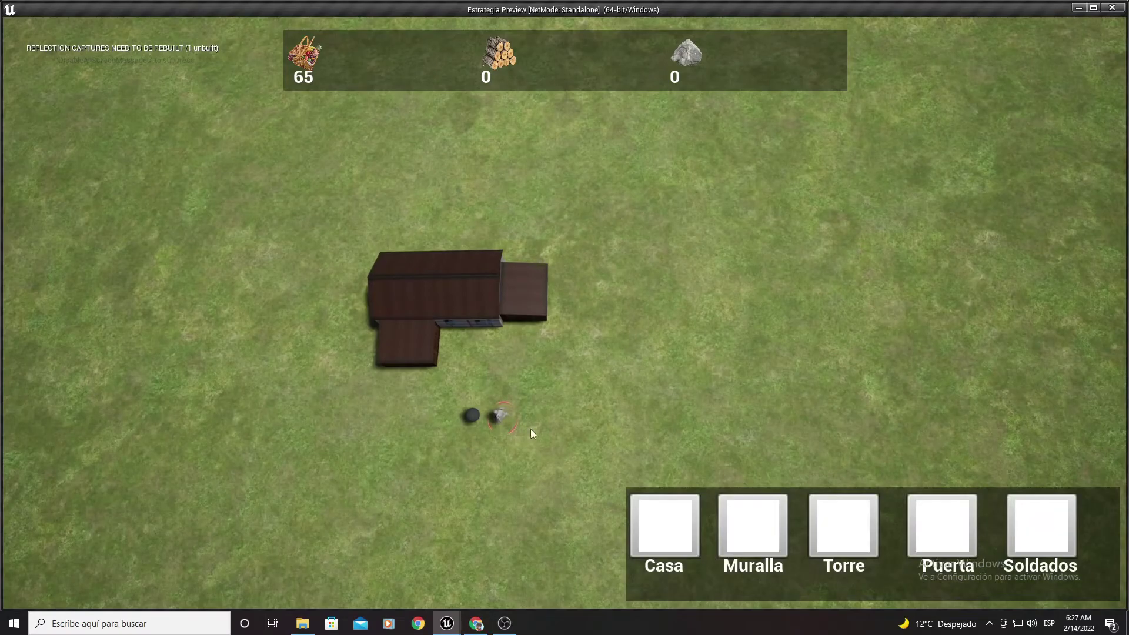
click(664, 528)
click(880, 281)
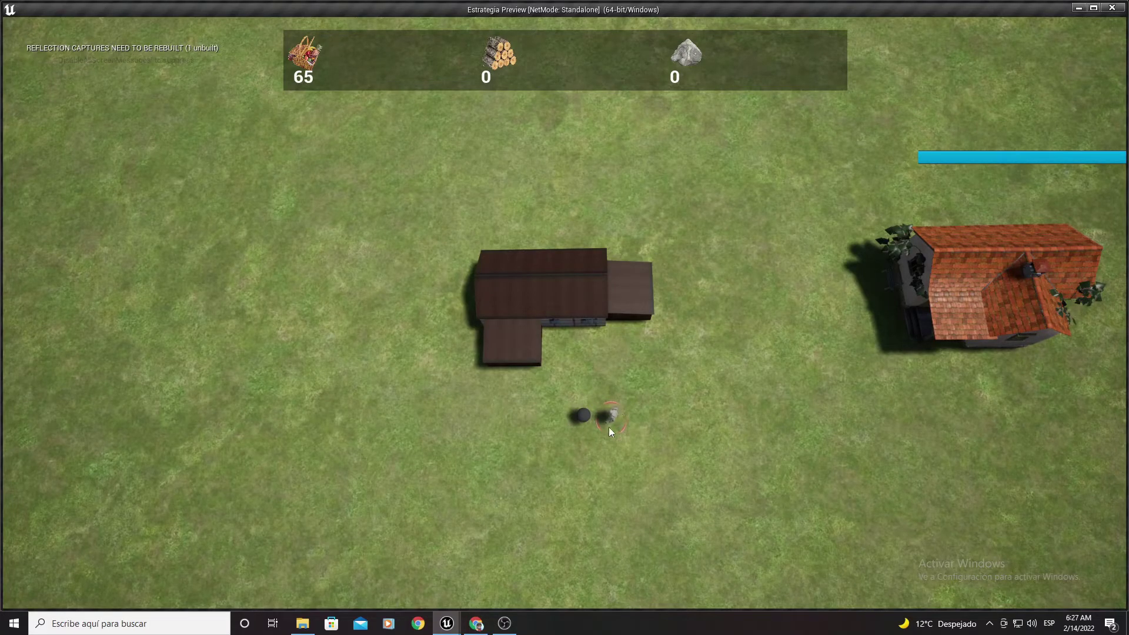
- Walk the villager down the field, start a second Casa left of the house, then stop the preview
click(761, 460)
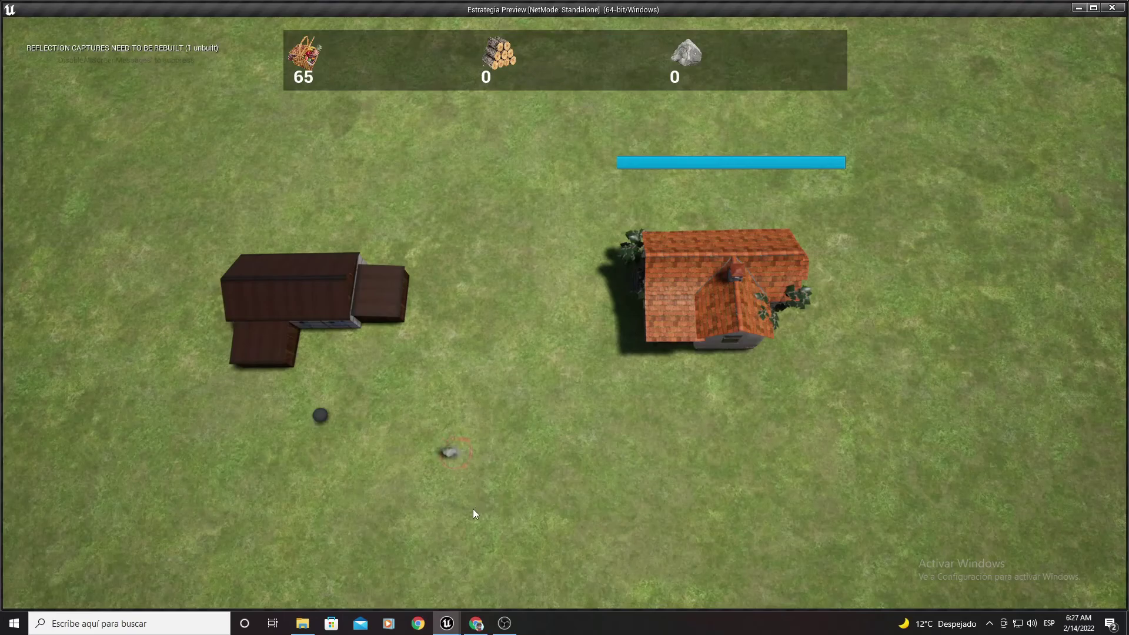
click(473, 510)
click(462, 491)
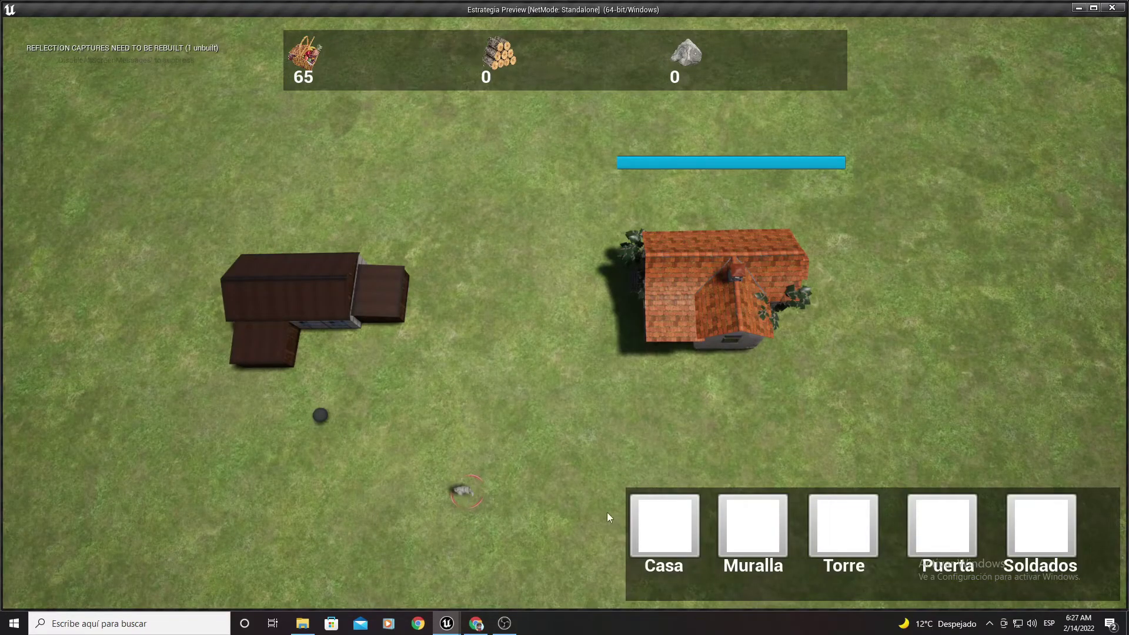
click(663, 529)
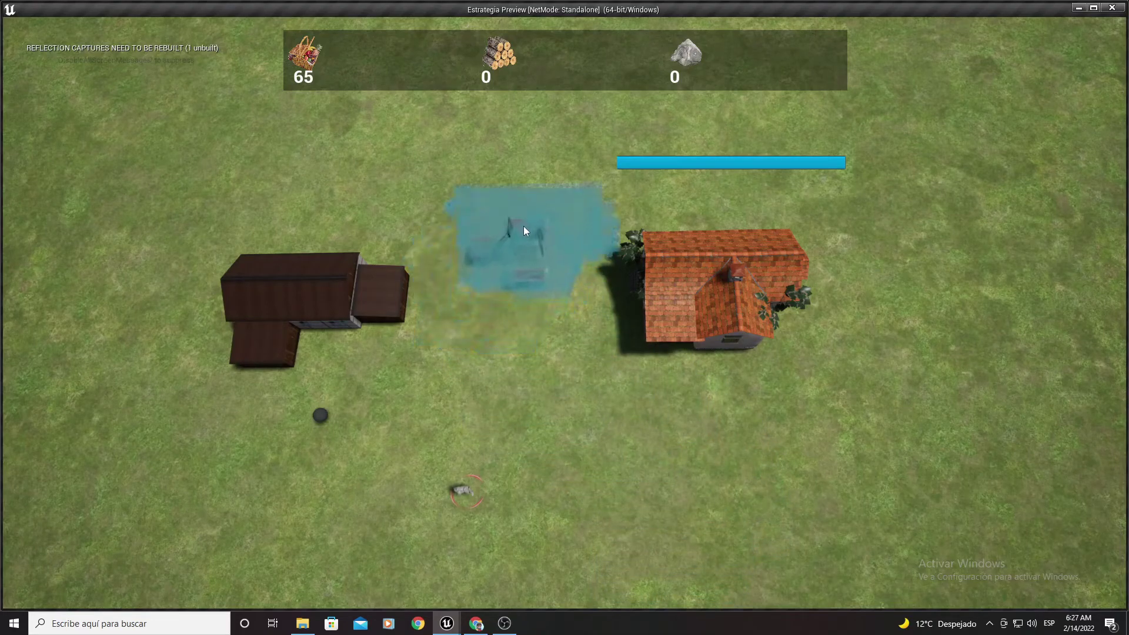
click(504, 271)
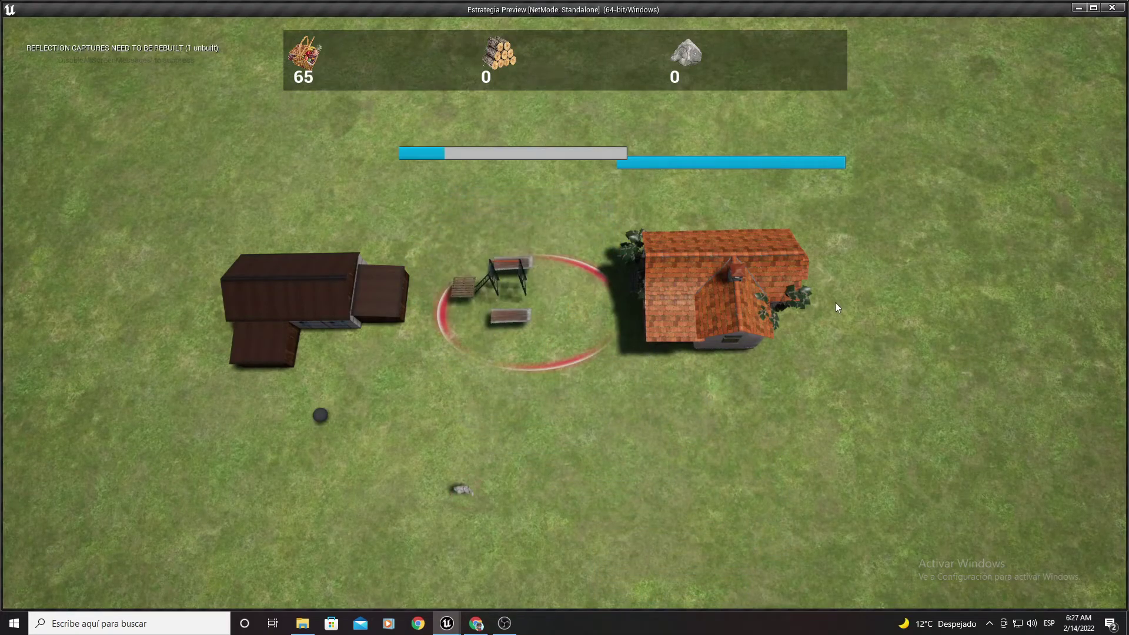
key(Escape)
click(572, 543)
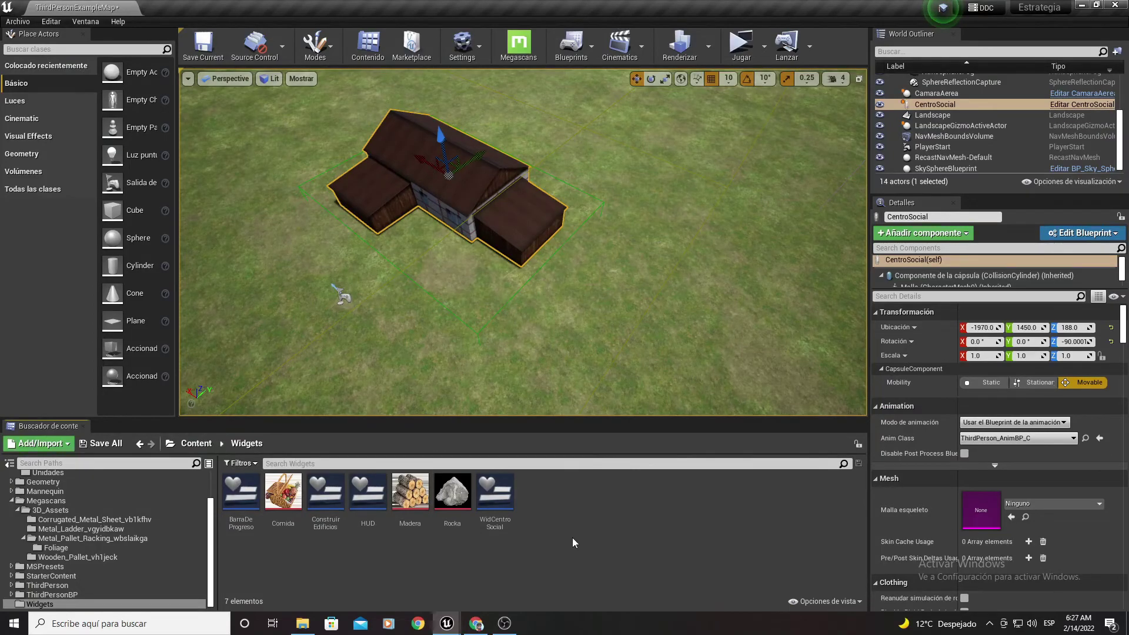
click(503, 623)
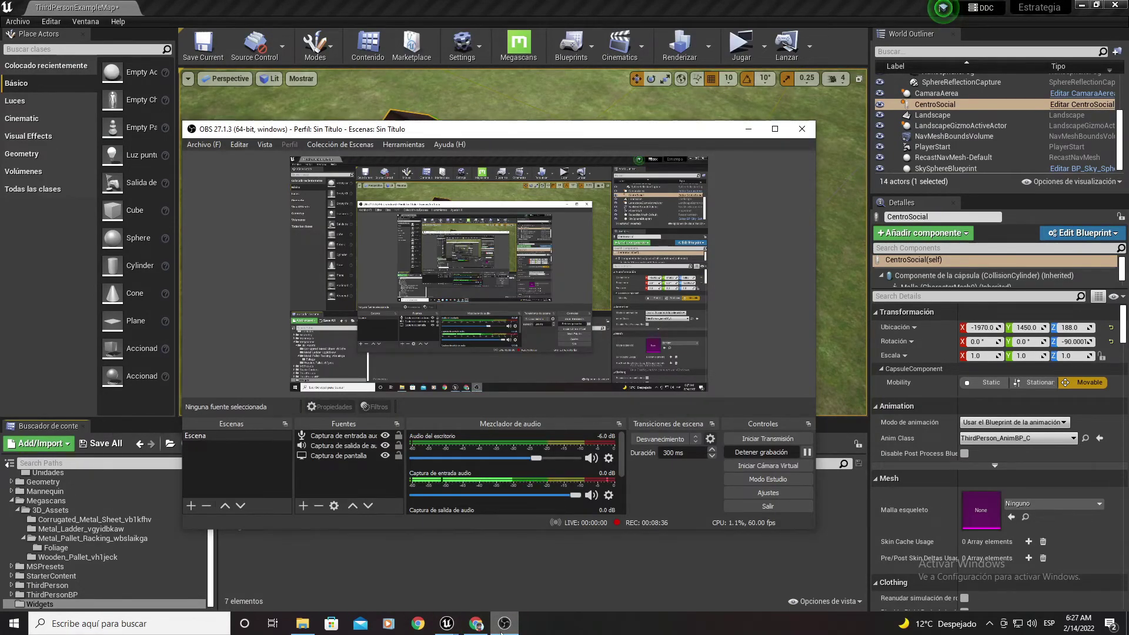
click(502, 627)
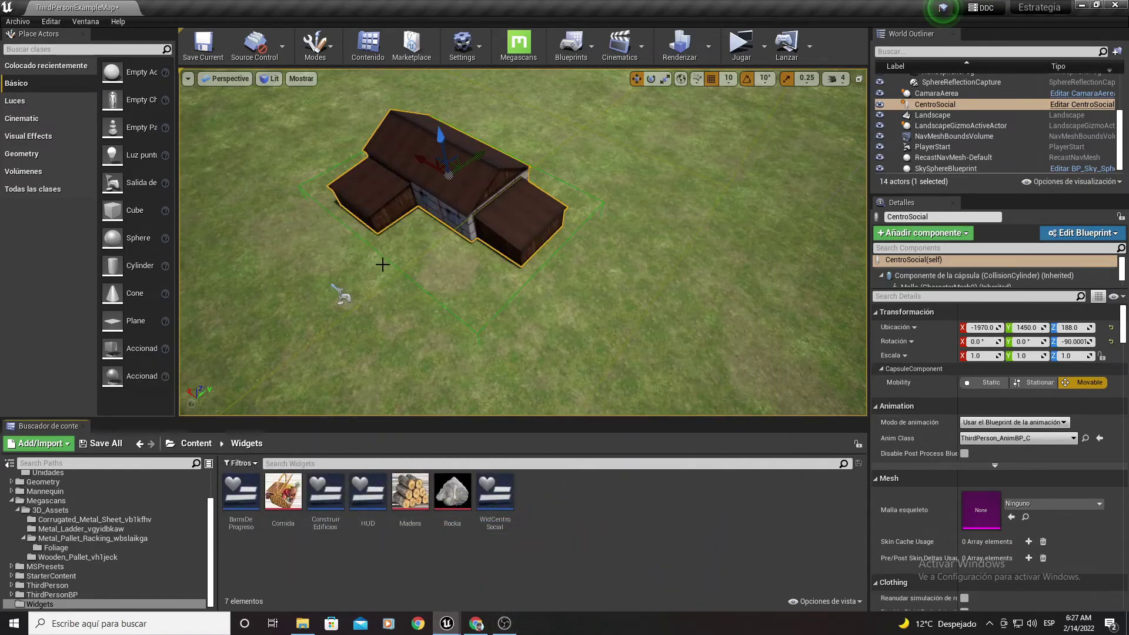
mouse_move(383, 265)
mouse_down()
mouse_move(353, 235)
mouse_move(364, 223)
mouse_up()
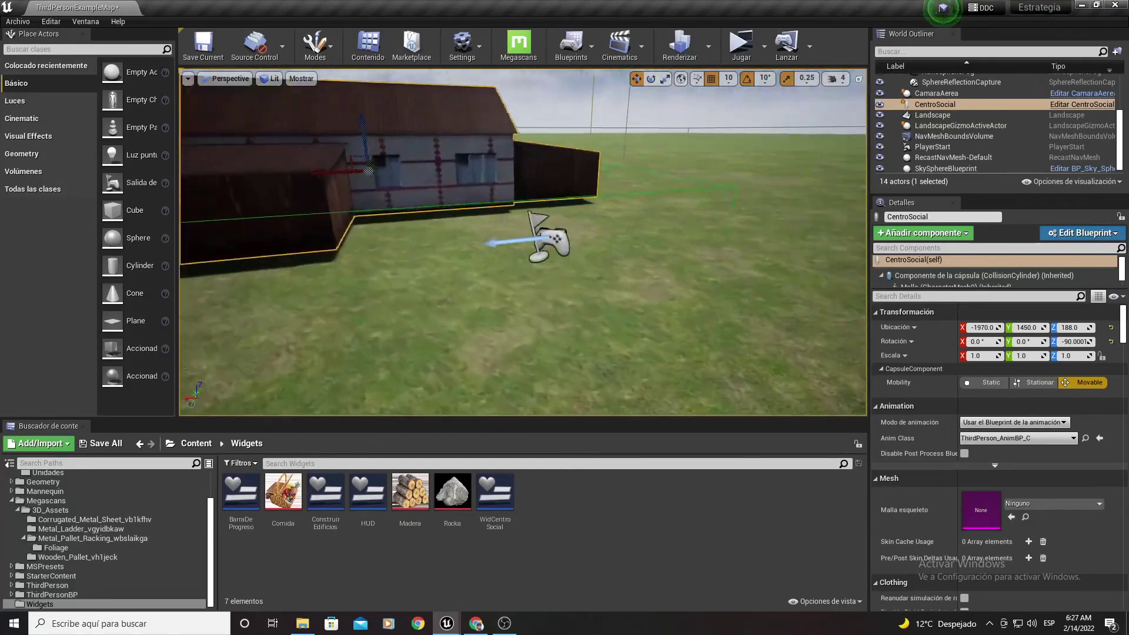
mouse_move(365, 223)
mouse_down()
mouse_move(376, 247)
mouse_move(377, 224)
mouse_move(377, 235)
mouse_up()
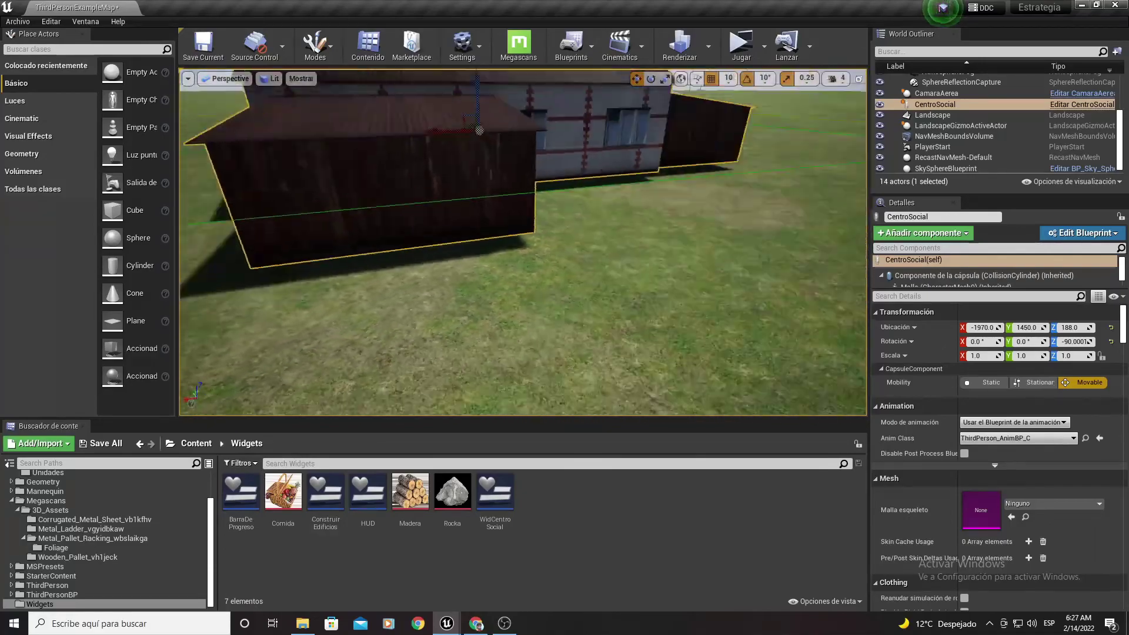
key(f)
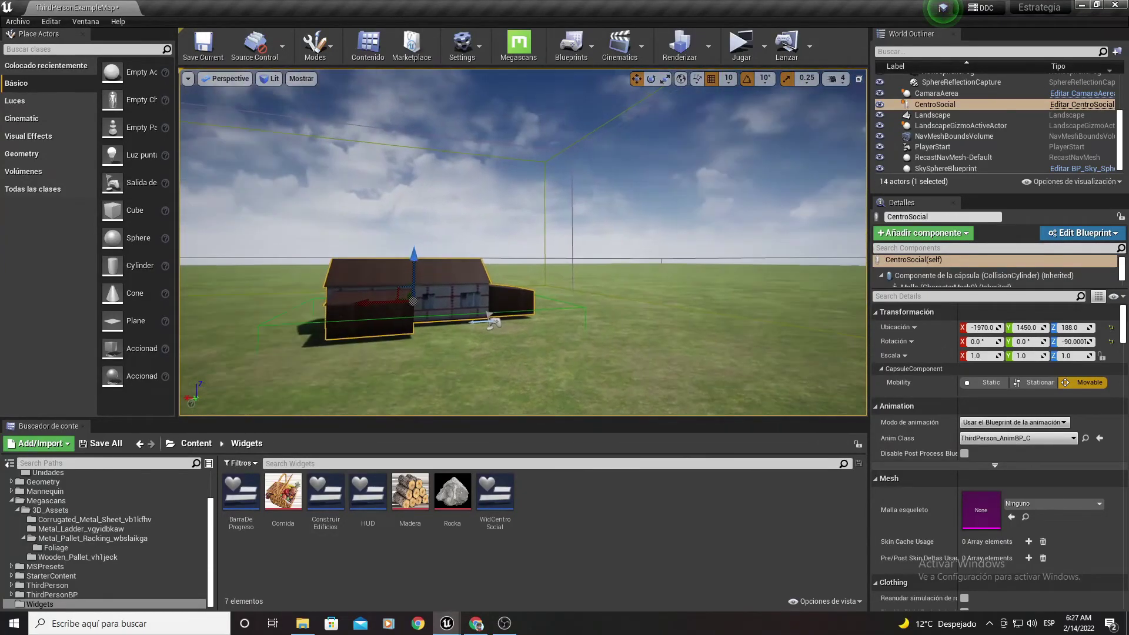
drag(404, 285, 364, 276)
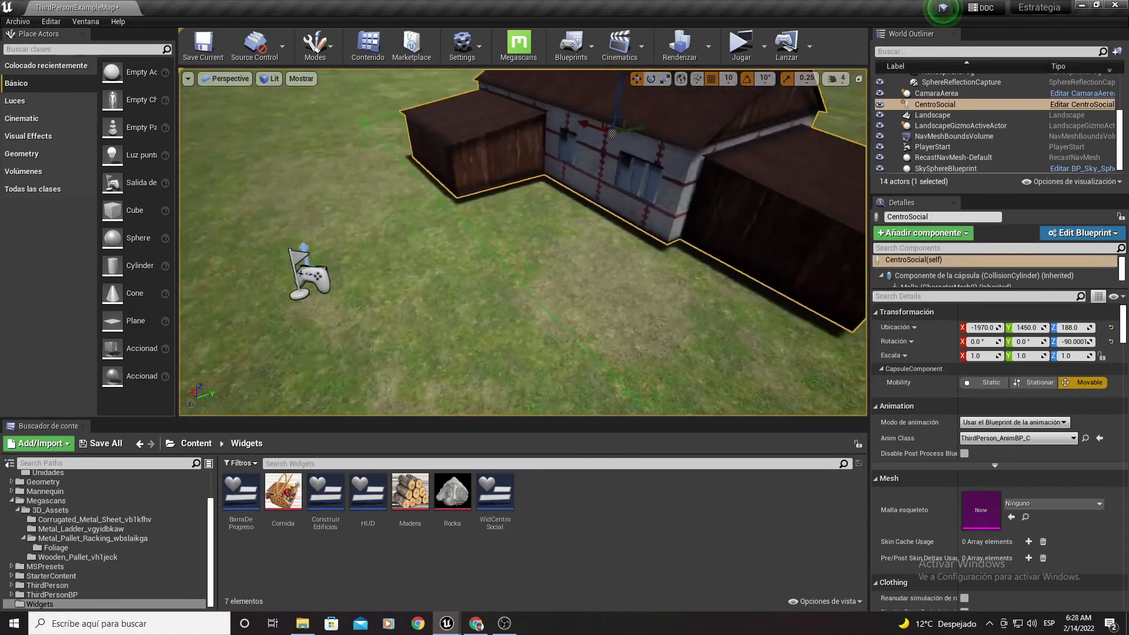